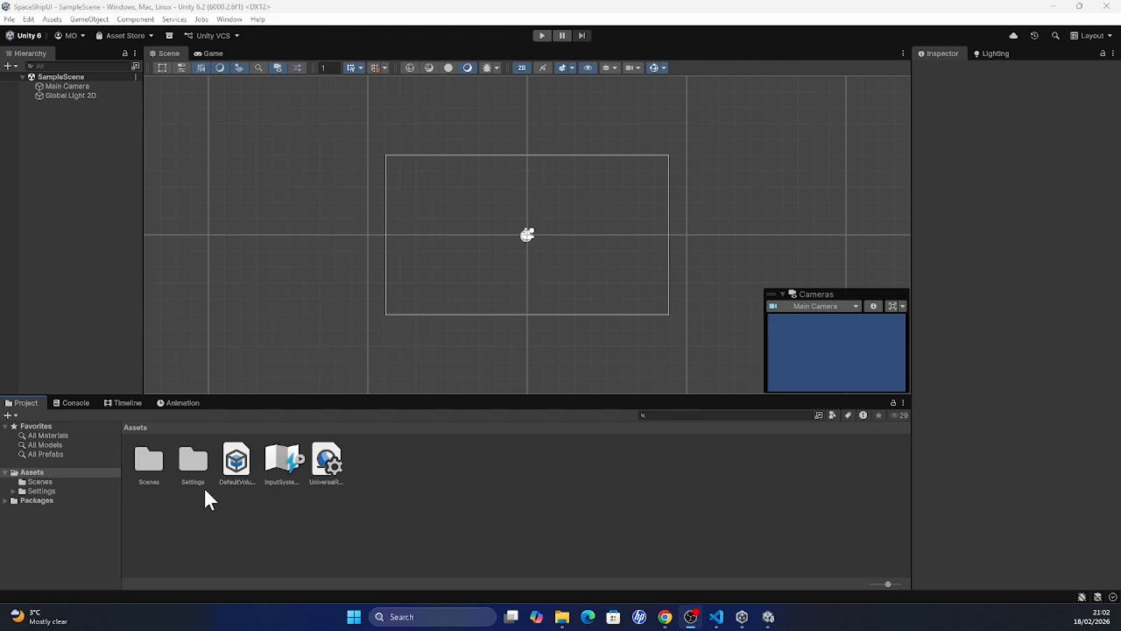
Step: Create a folder named UI_Project in the project's Assets folder
click(87, 472)
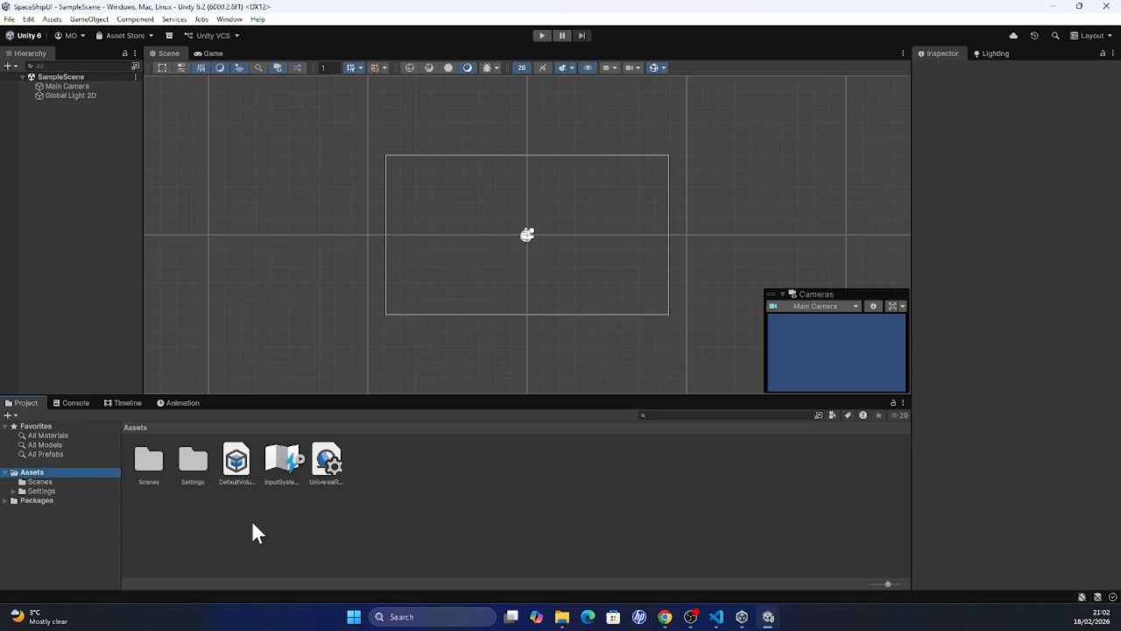
right_click(299, 520)
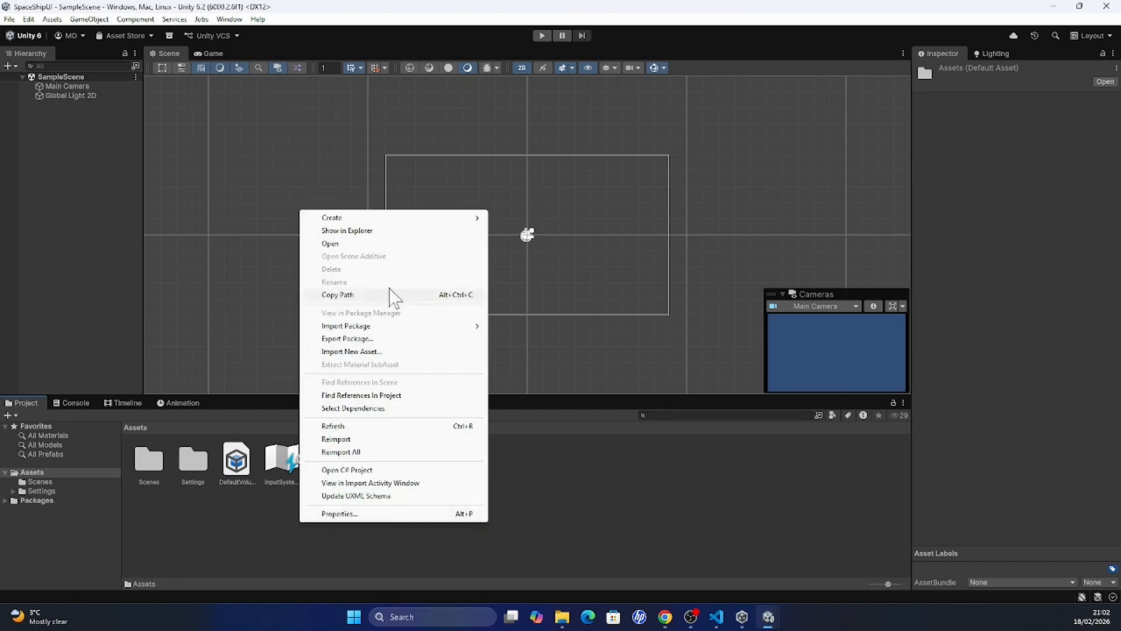
mouse_move(384, 222)
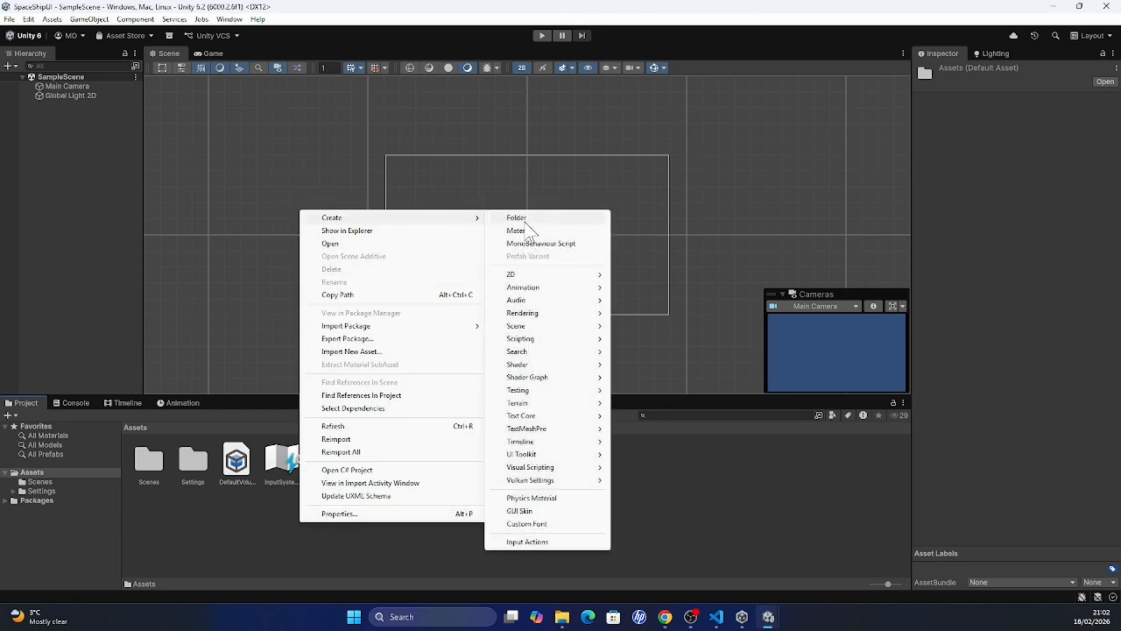
click(527, 219)
text(UI)
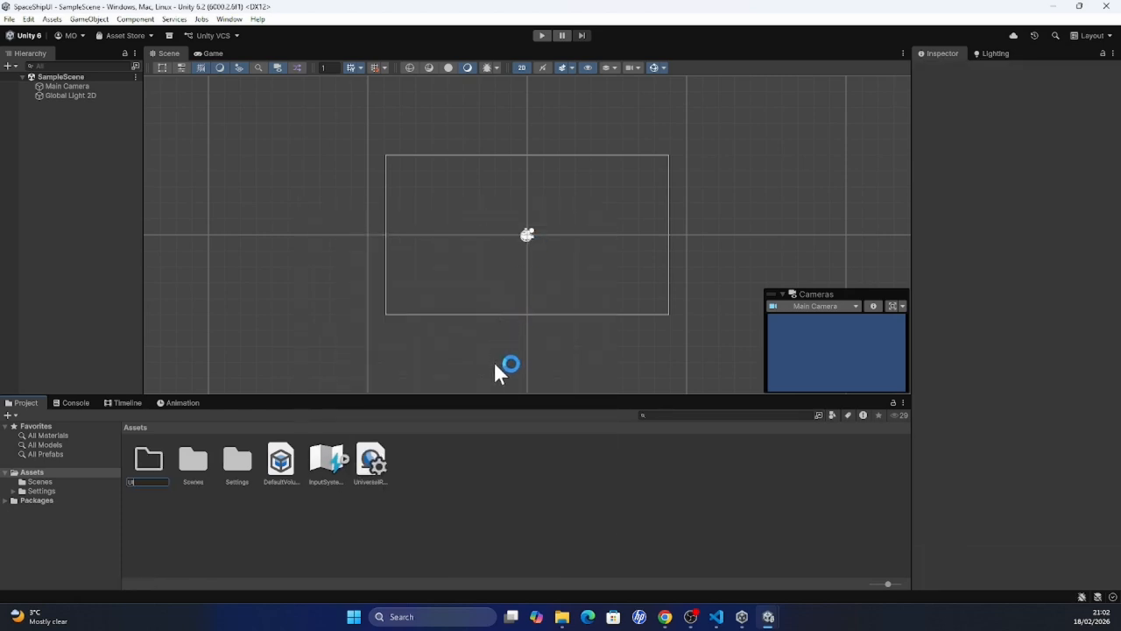
text(_Project)
key(Return)
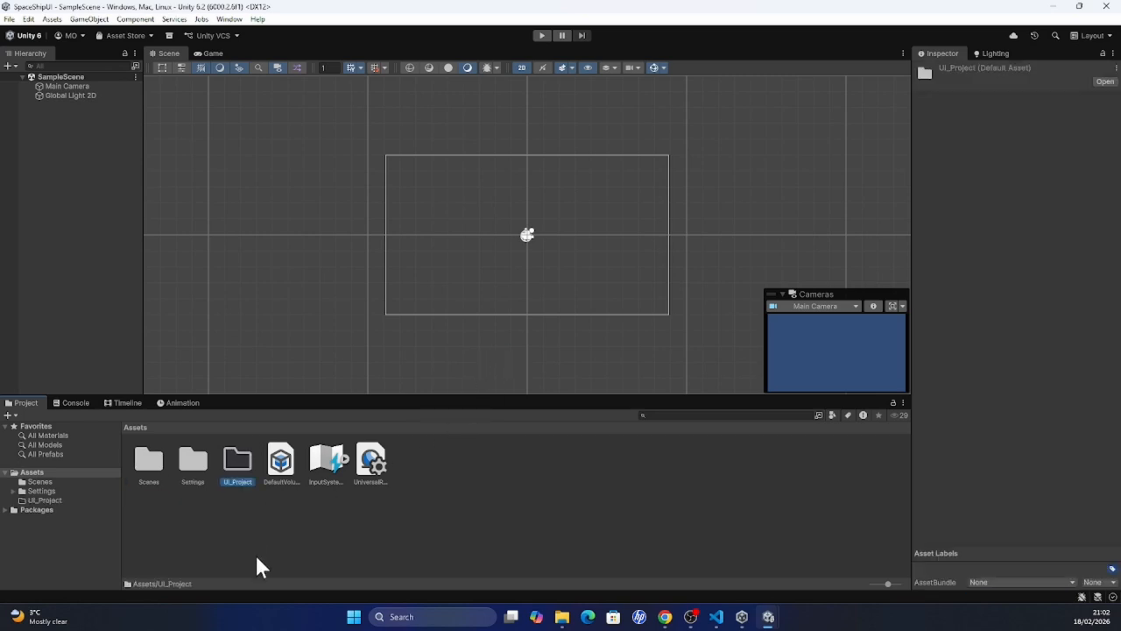
Step: Create a subfolder named UI inside the UI_Project folder
double_click(245, 470)
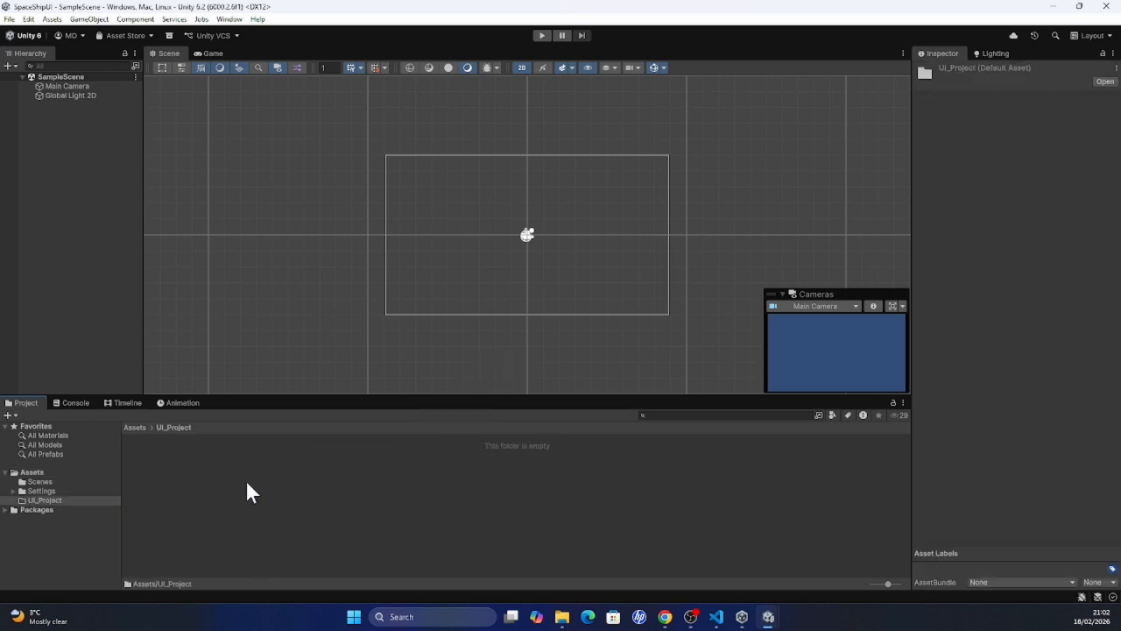
key(ctrl+shift+n)
text(UI)
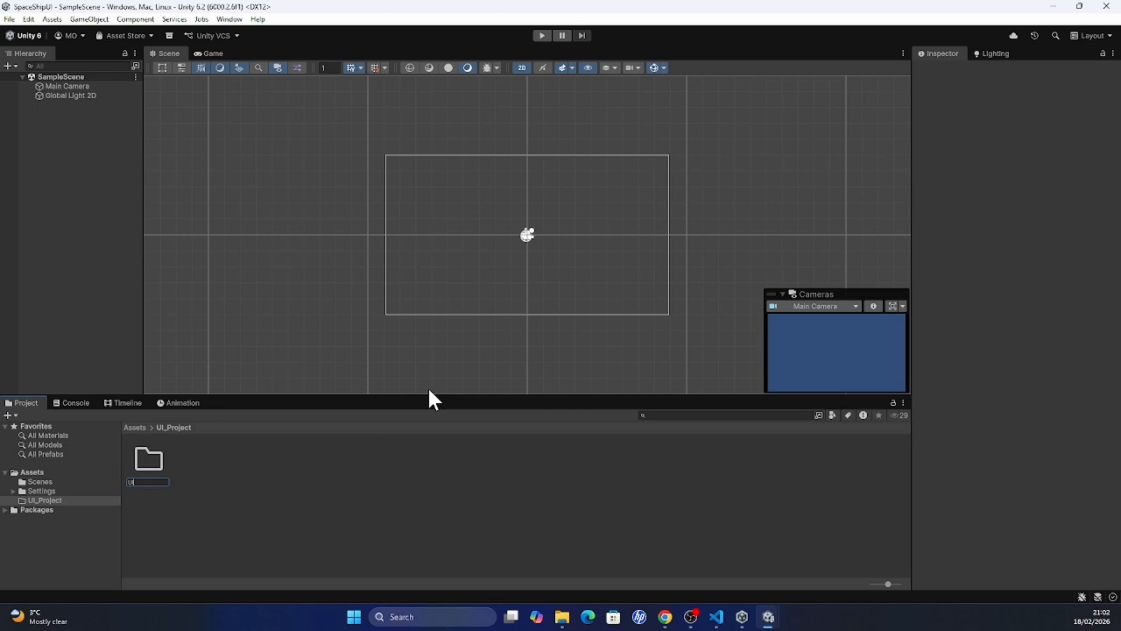
key(Return)
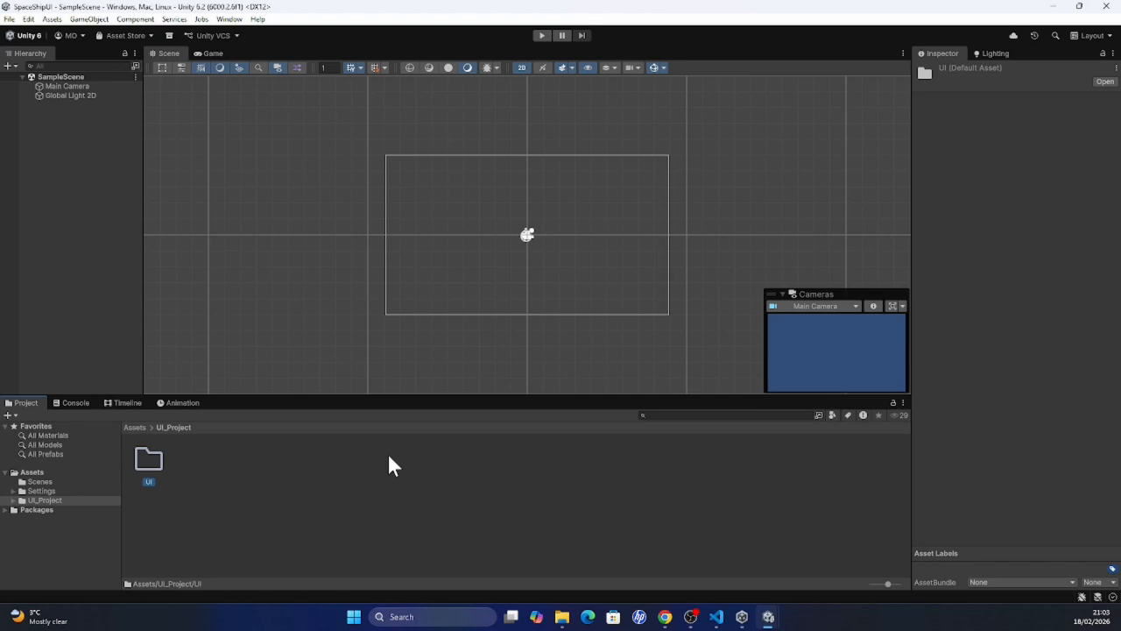
Step: Create a UI Toolkit Panel Settings asset named UIPanelSettings in the UI_Project folder
right_click(236, 495)
mouse_move(374, 193)
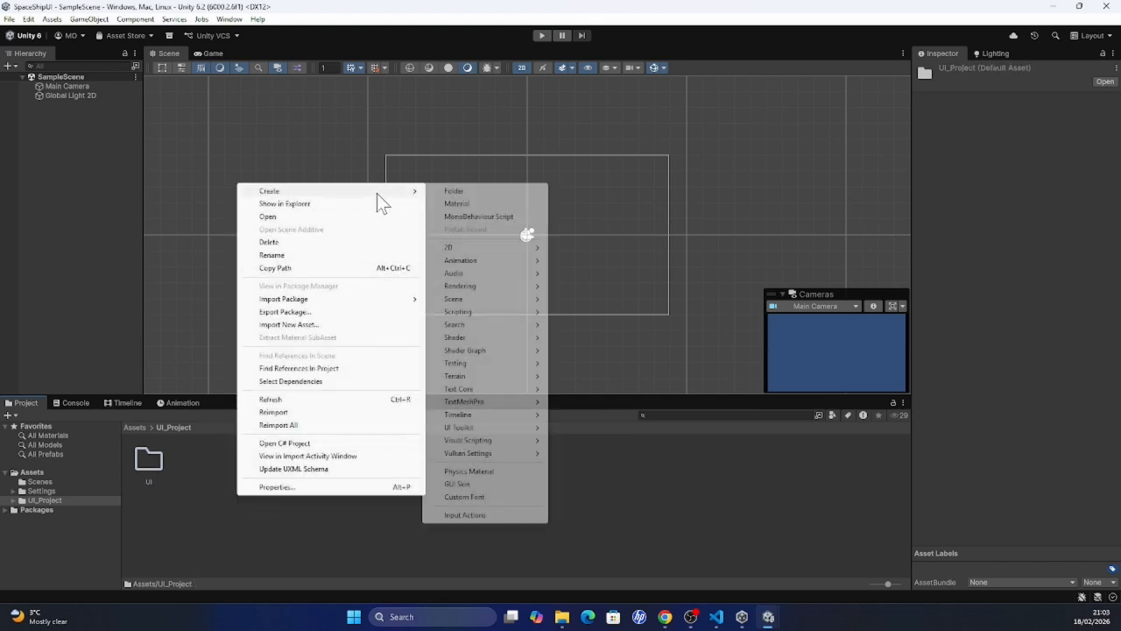
mouse_move(479, 426)
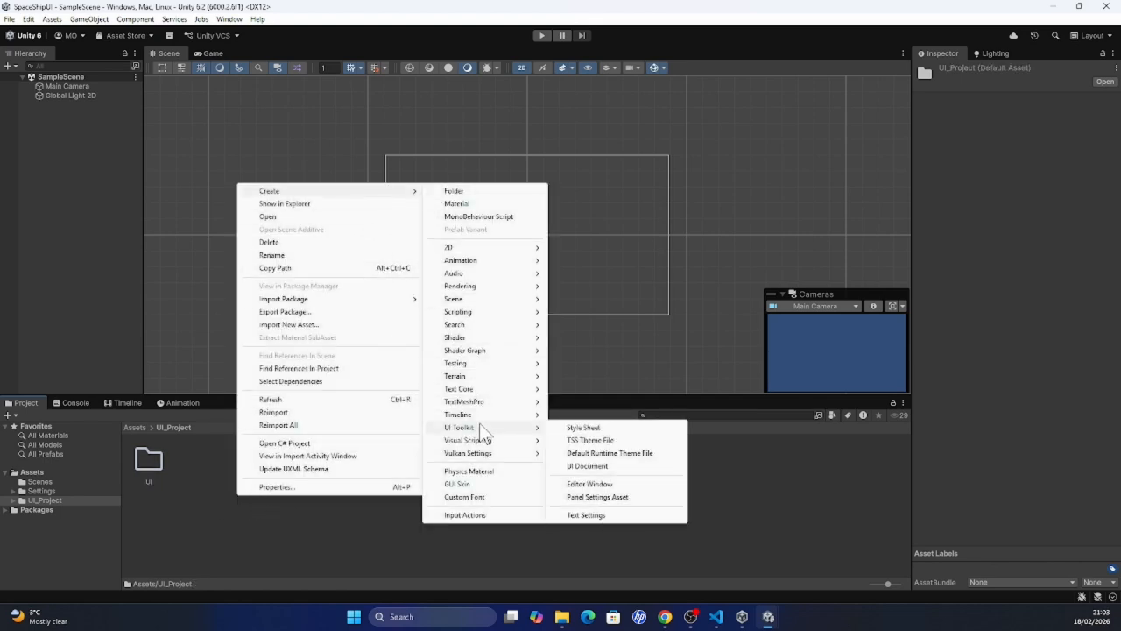
click(615, 496)
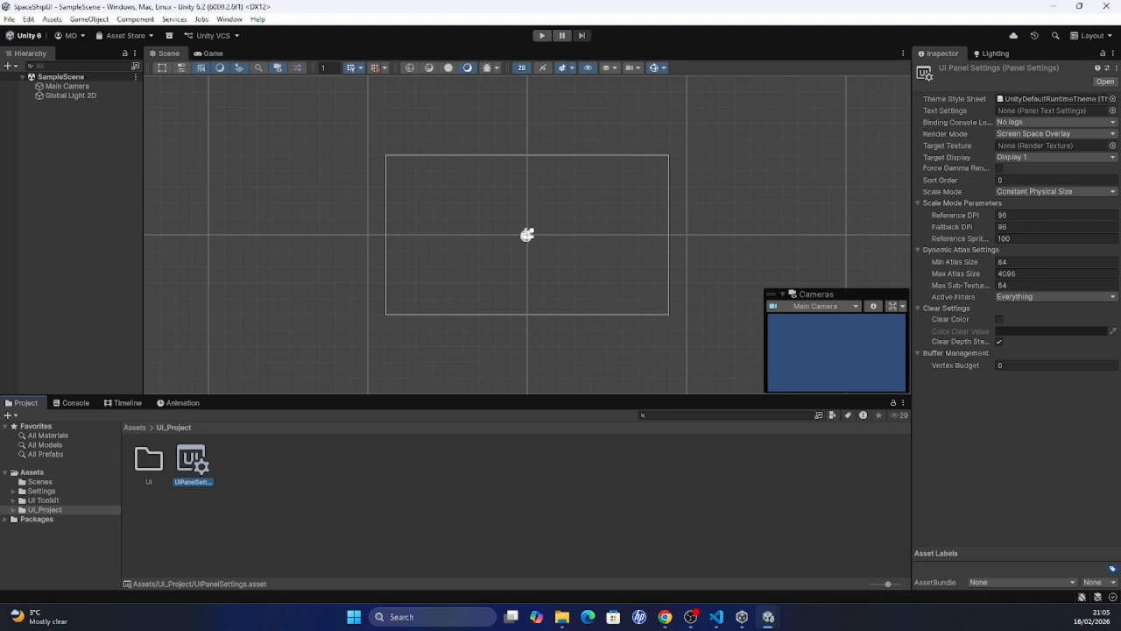
Step: Create a Resources folder inside the UI folder and import the ship and star images from File Explorer into it
double_click(151, 465)
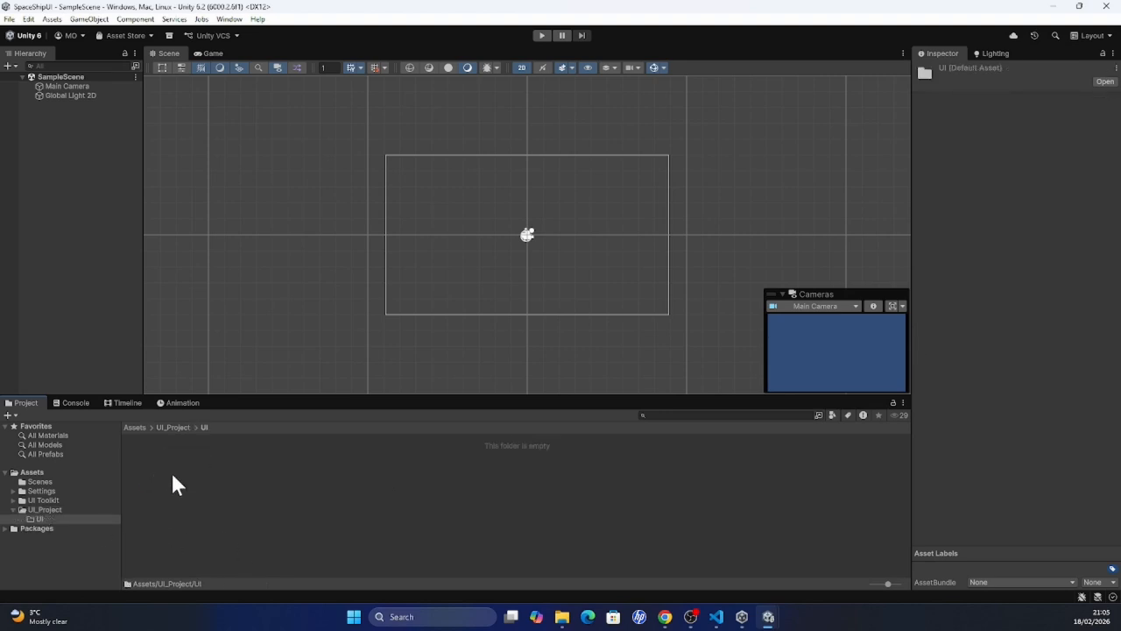
key(ctrl+shift+n)
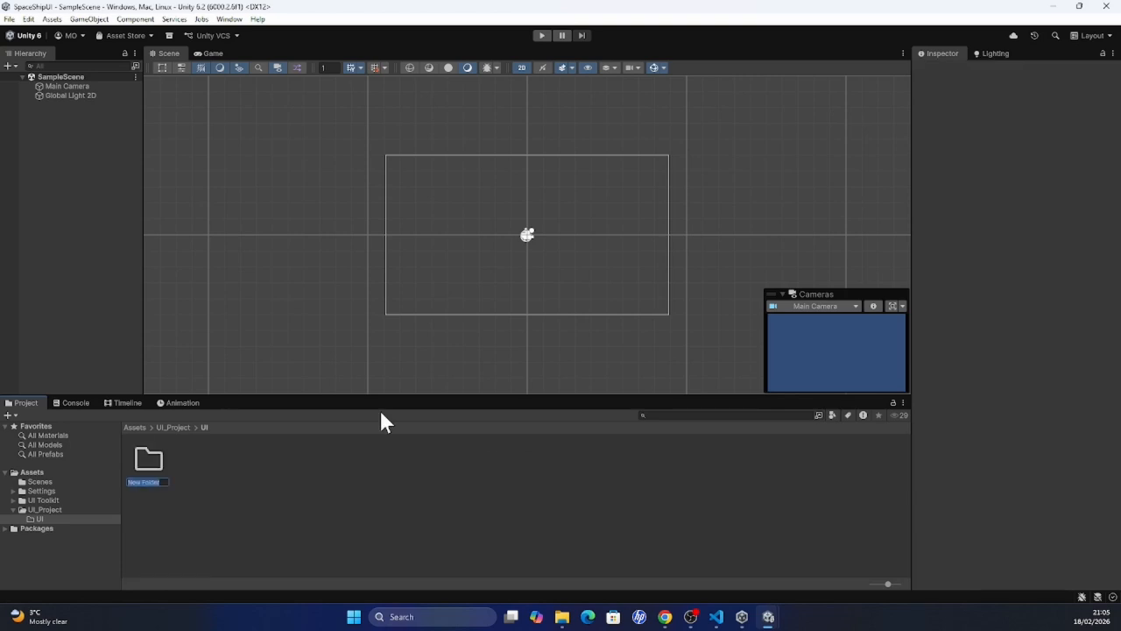
text(Resources)
key(Return)
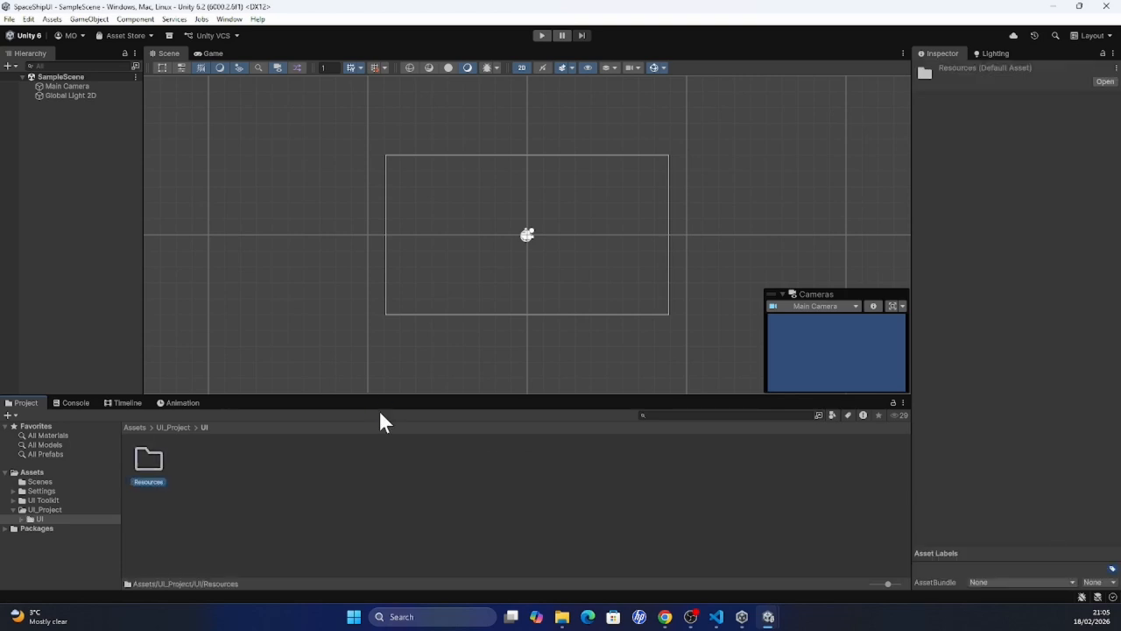
double_click(155, 470)
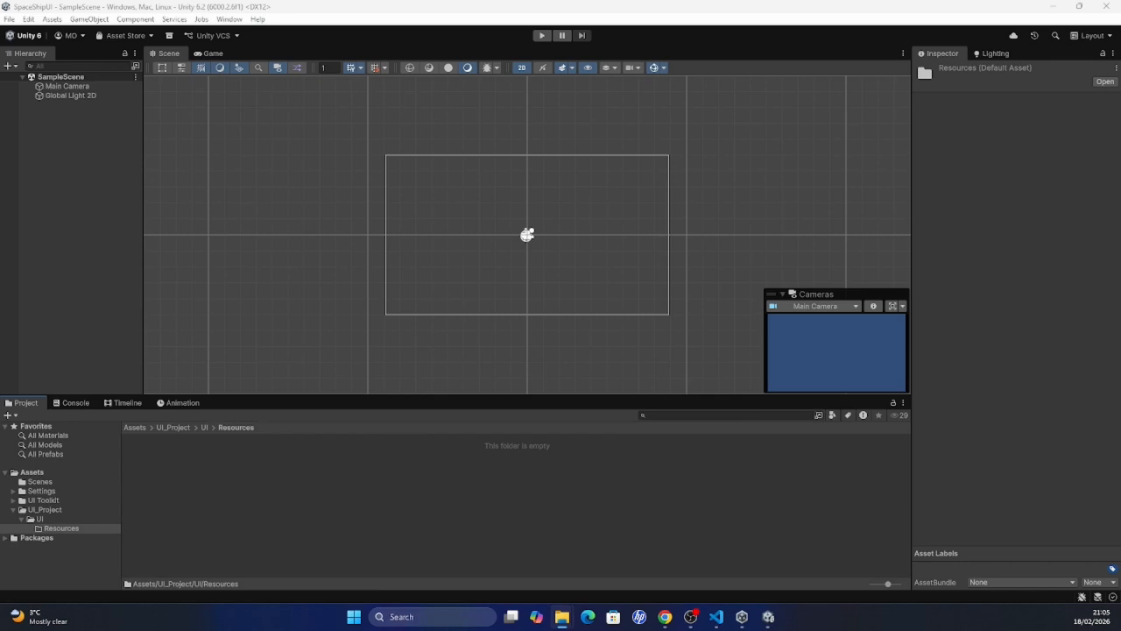
drag(316, 513, 329, 489)
Step: Set the texture type of stars_far to Default and save its import settings
click(236, 464)
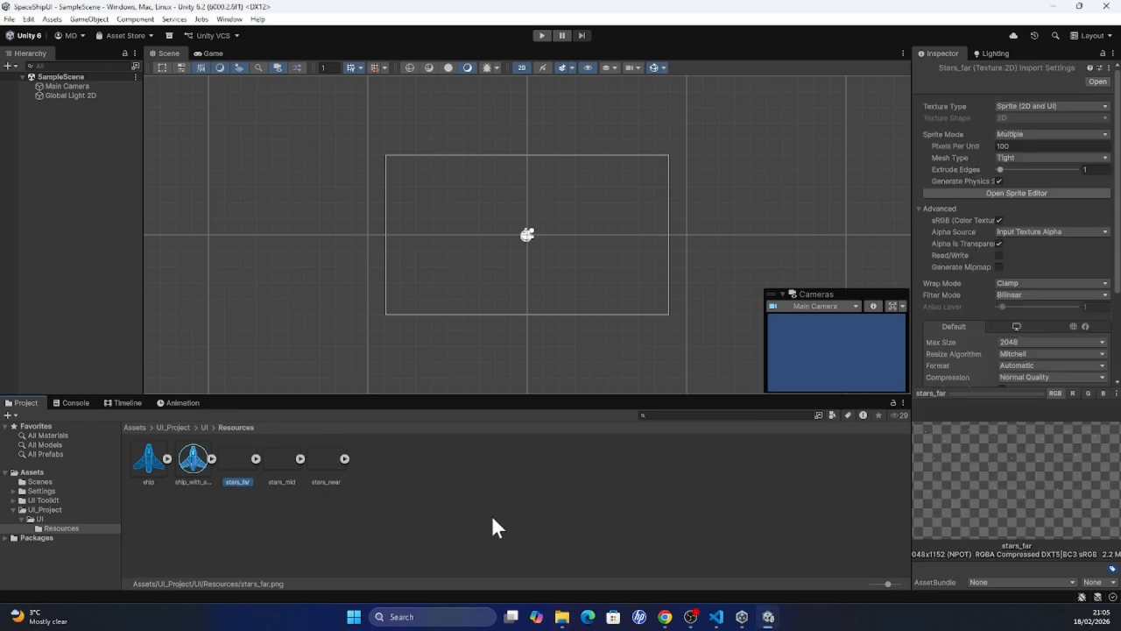
click(1031, 106)
click(1016, 115)
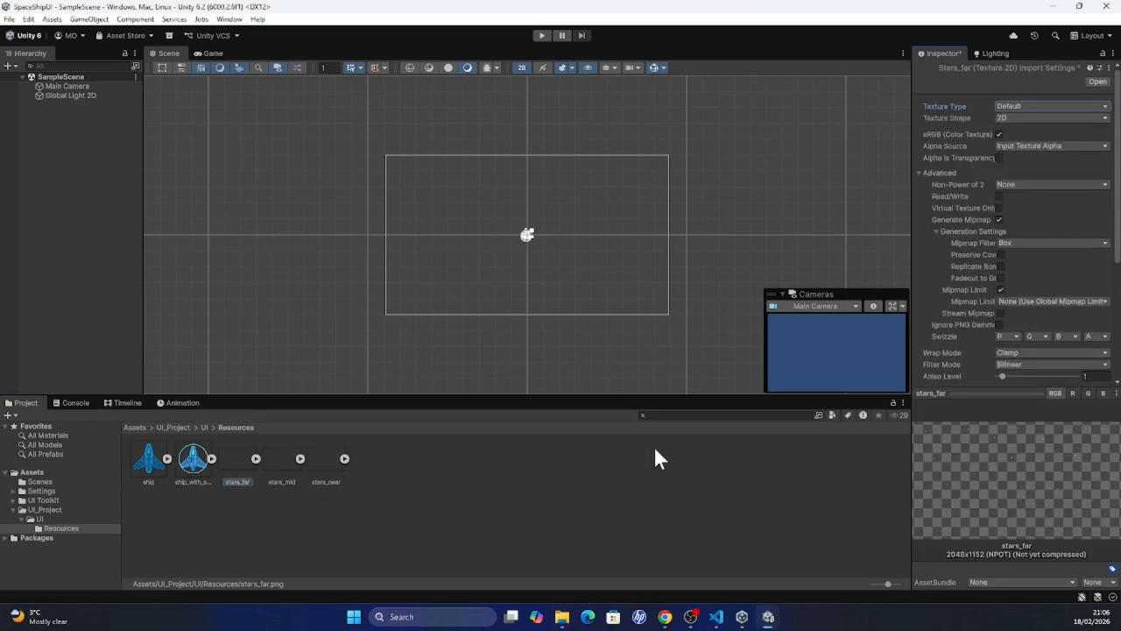
click(293, 468)
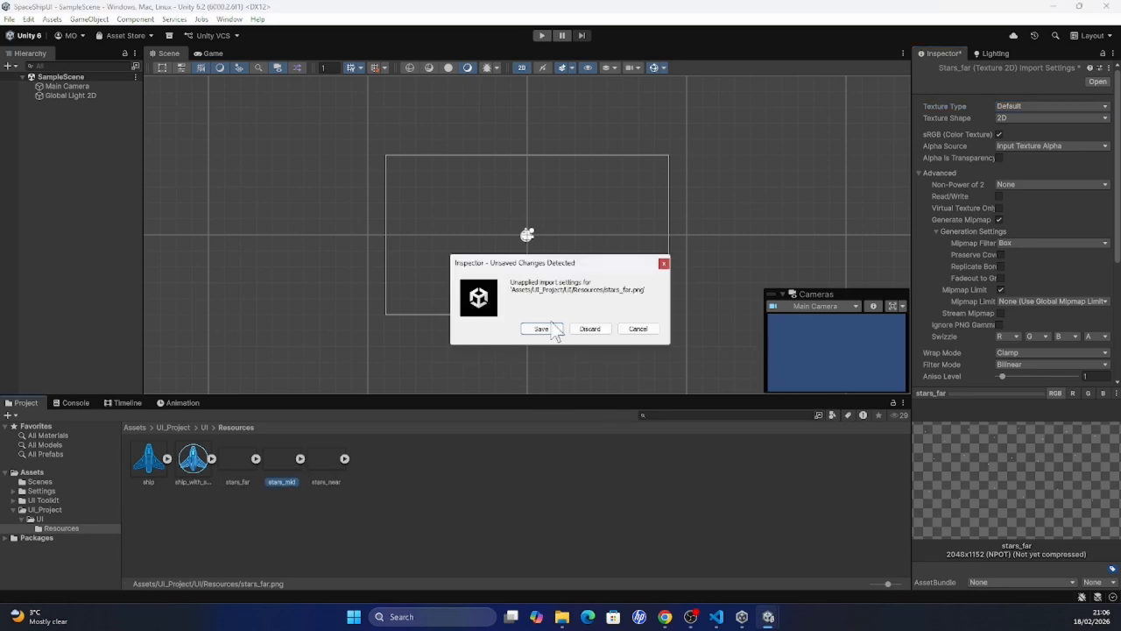
click(542, 328)
Step: Set the texture type of stars_mid to Default and save its import settings
click(1055, 106)
click(1033, 116)
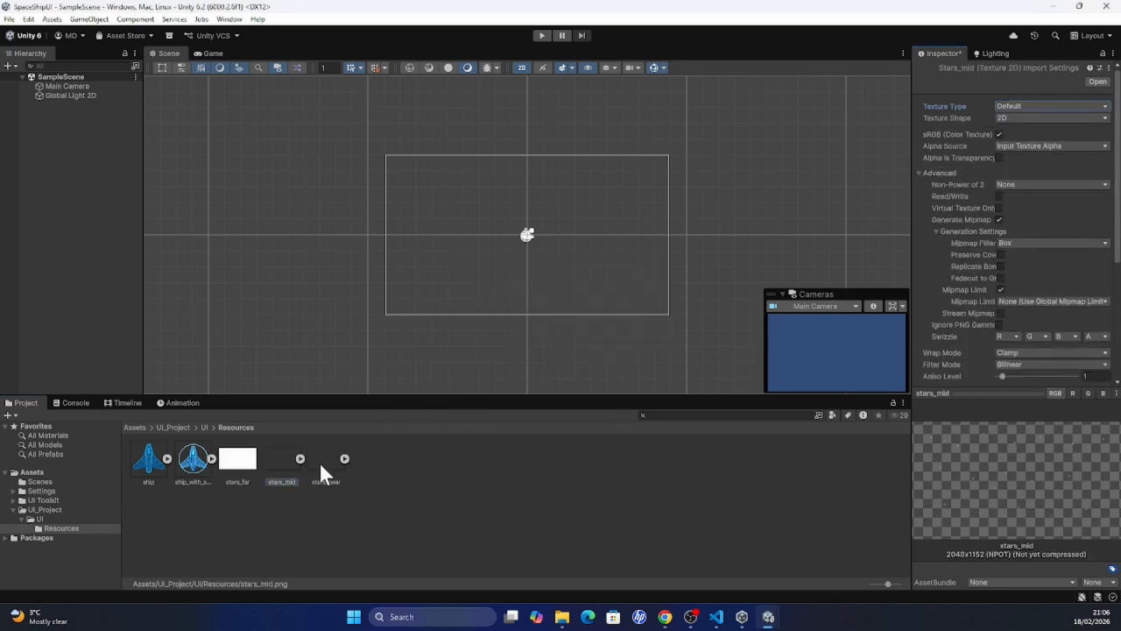
click(325, 464)
click(541, 328)
Step: Set the texture type of stars_near to Default and save its import settings
click(1018, 104)
click(1025, 119)
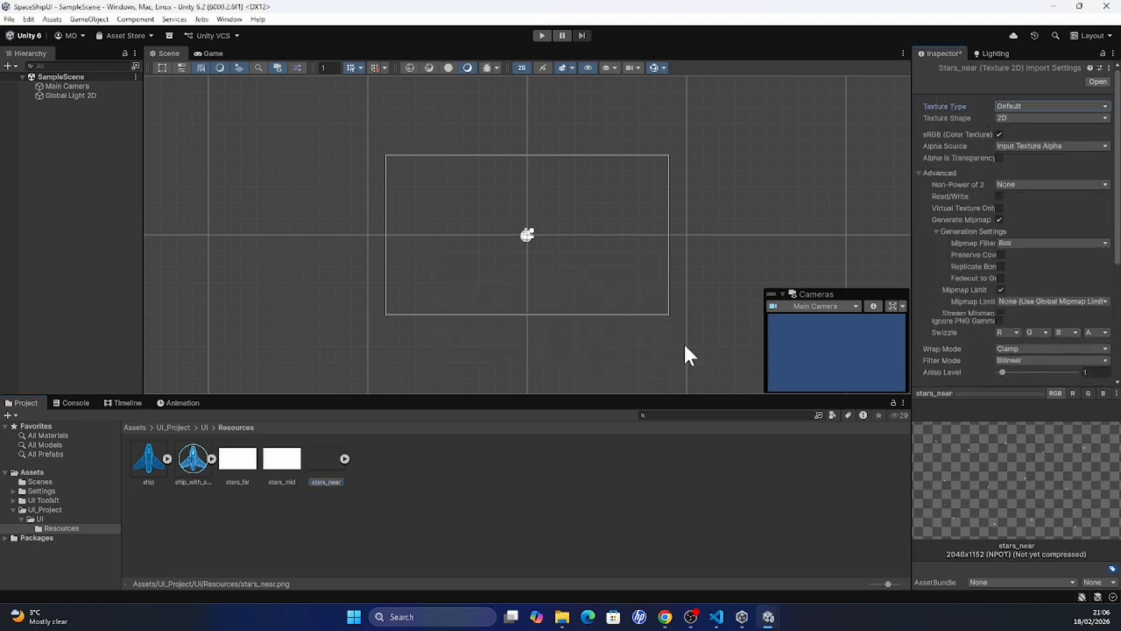
click(297, 464)
click(542, 328)
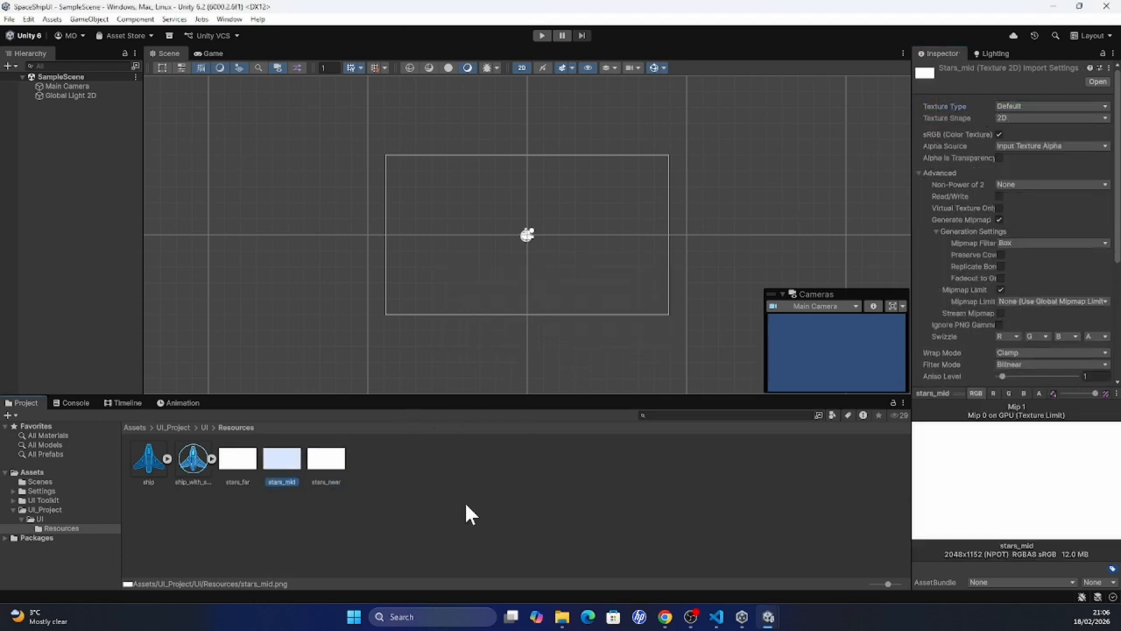
click(465, 495)
Step: Create a UI Toolkit UI Document named ShipUI in the UI folder
click(204, 427)
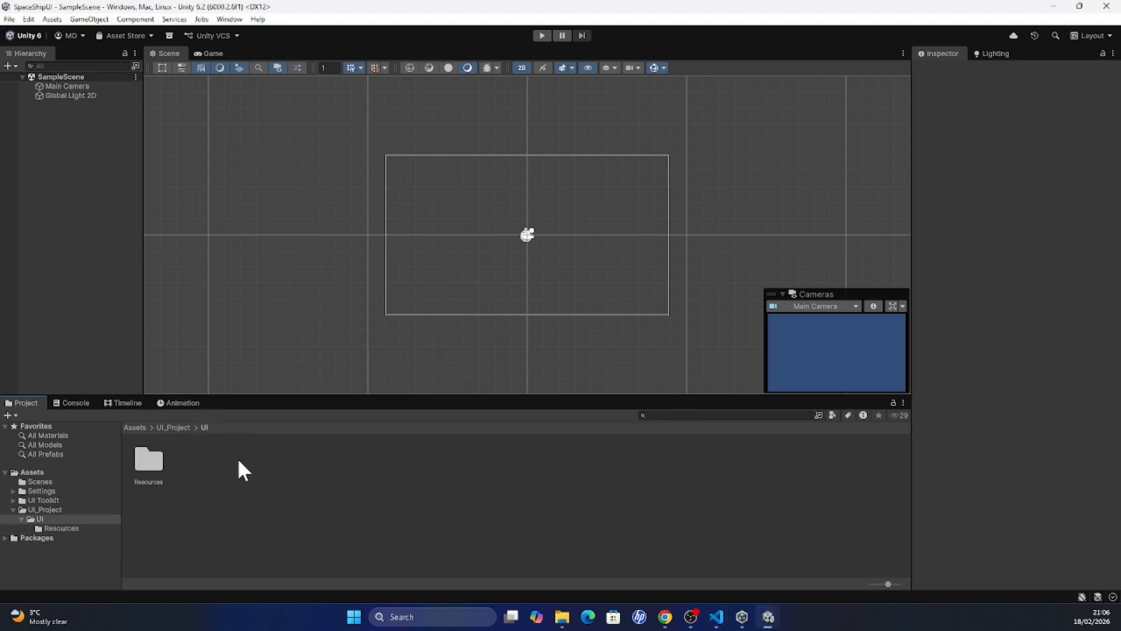
right_click(274, 493)
mouse_move(371, 193)
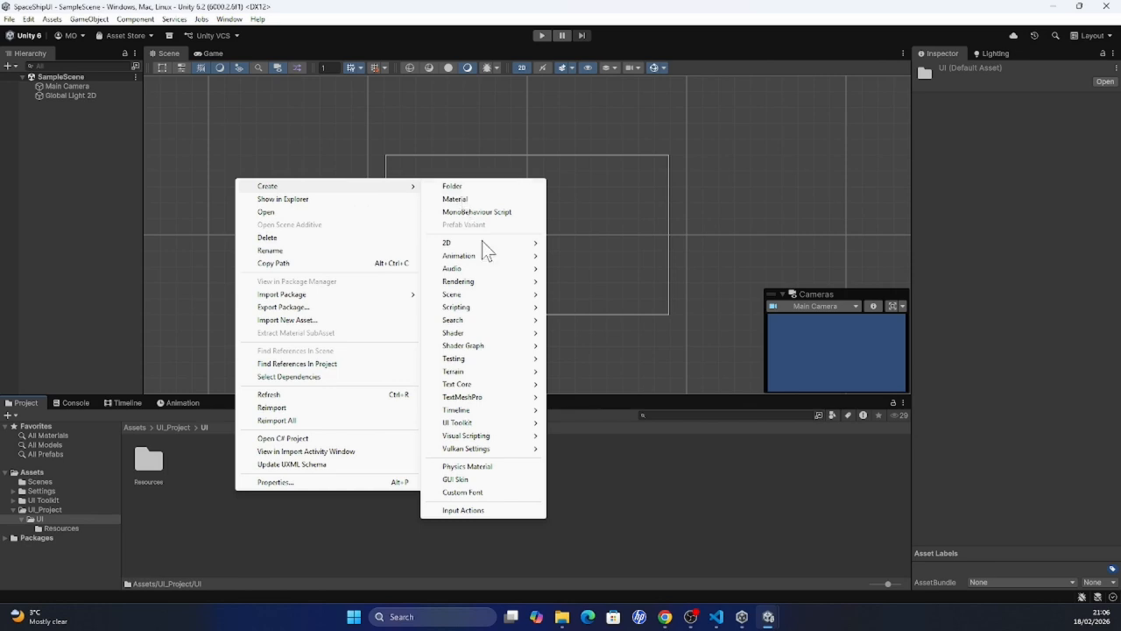
mouse_move(495, 423)
click(604, 435)
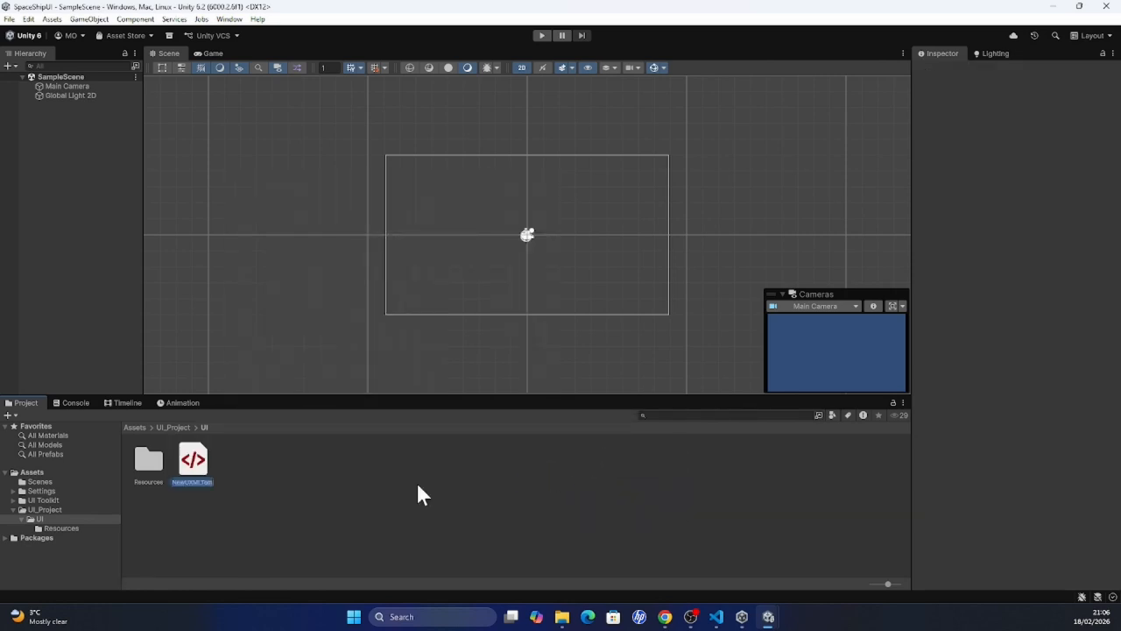
text(ShipUI)
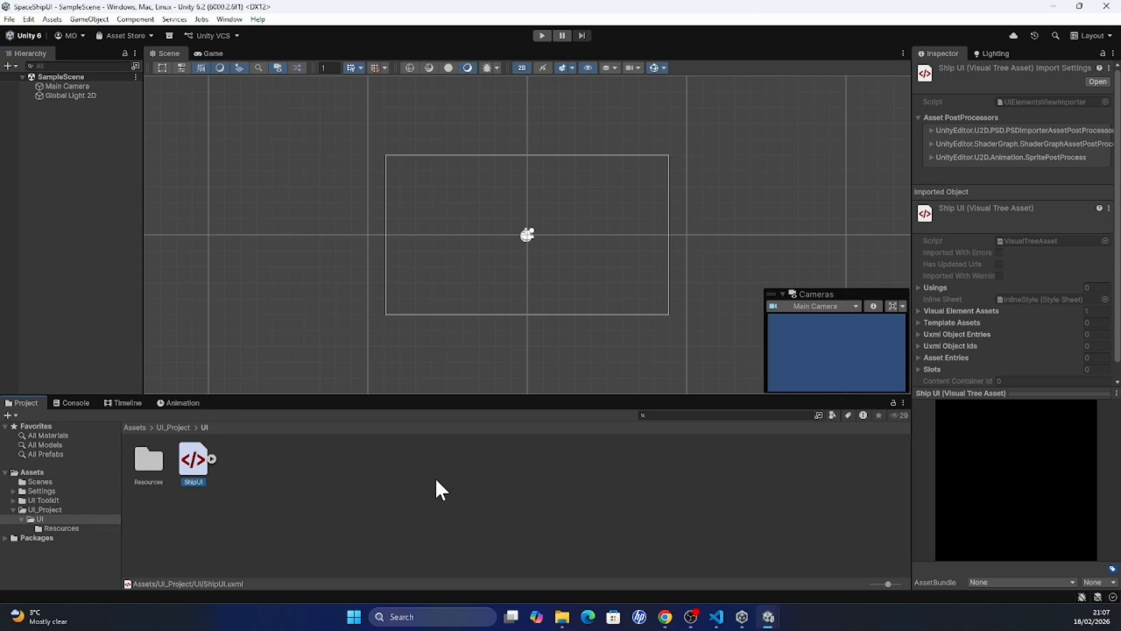
click(437, 483)
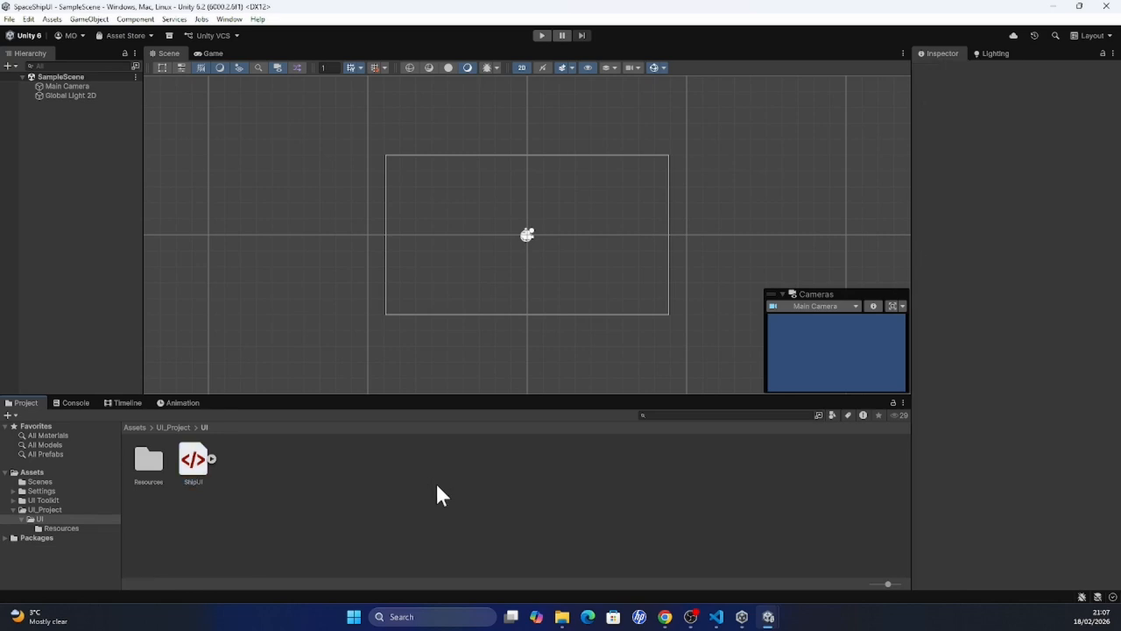
Step: Add an empty game object named UI to SampleScene
right_click(75, 164)
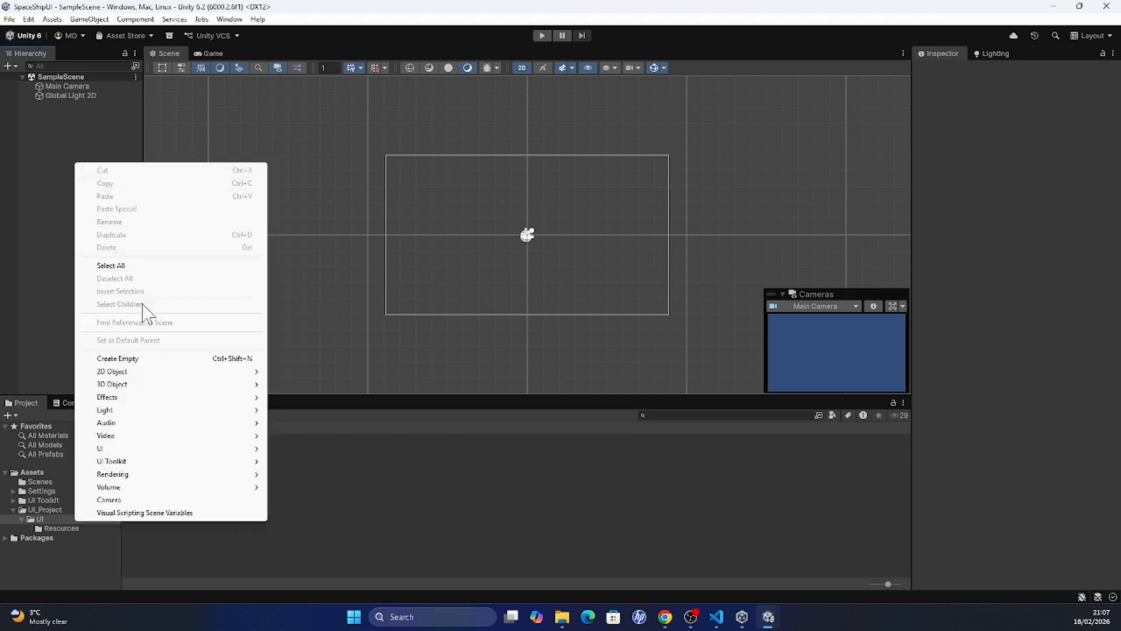
click(146, 358)
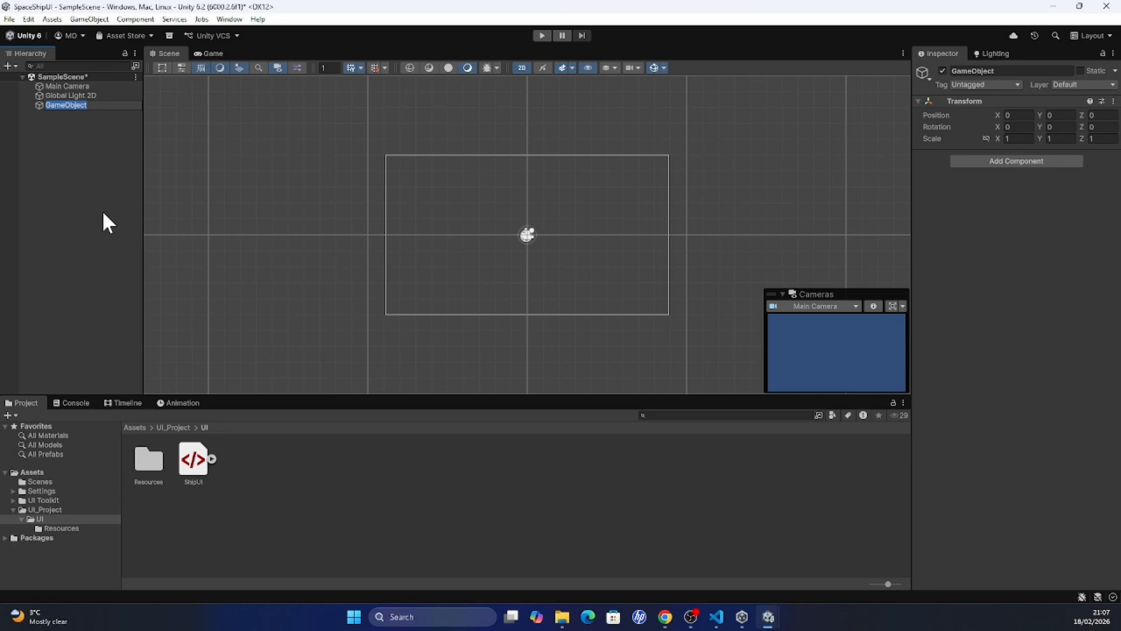
text(UI)
key(Return)
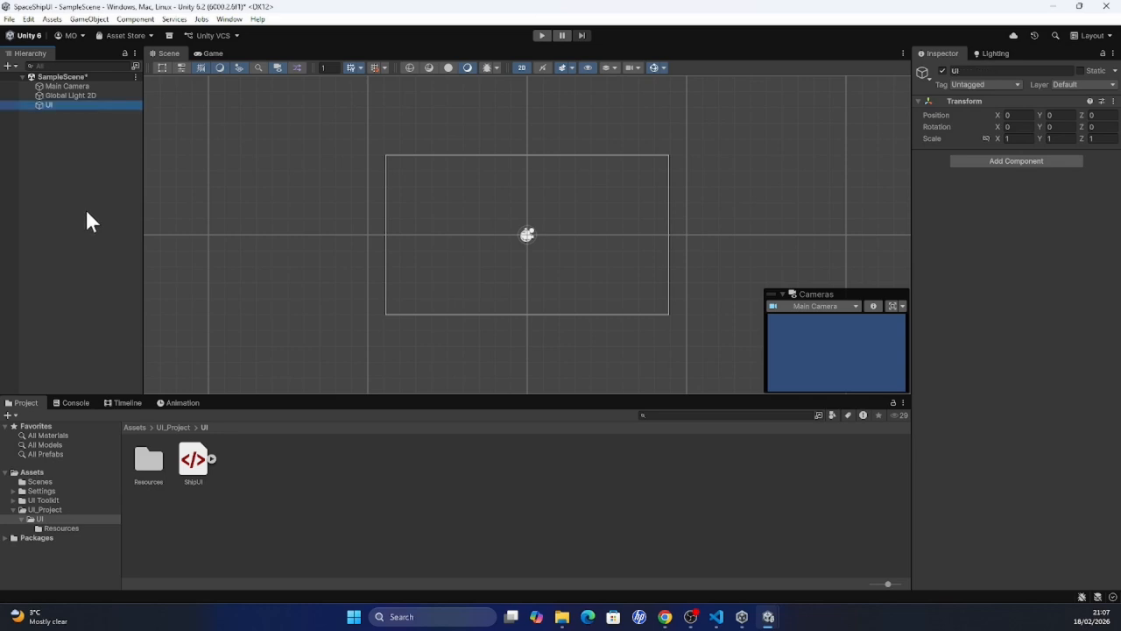
Step: Add a UI Document component to the UI game object
click(1037, 161)
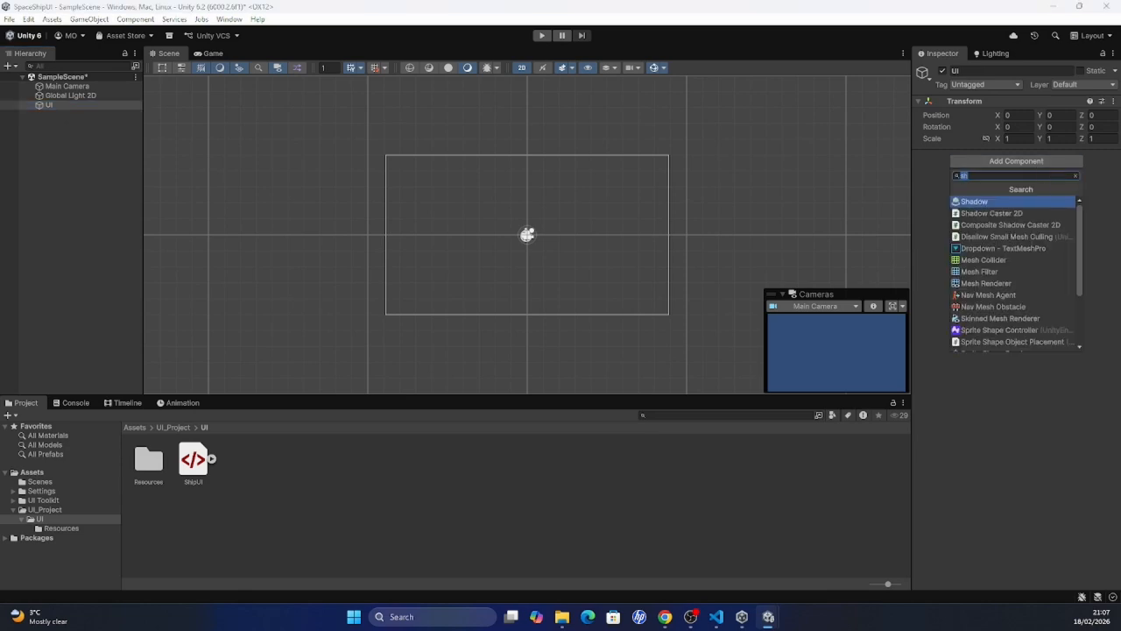
text(ui)
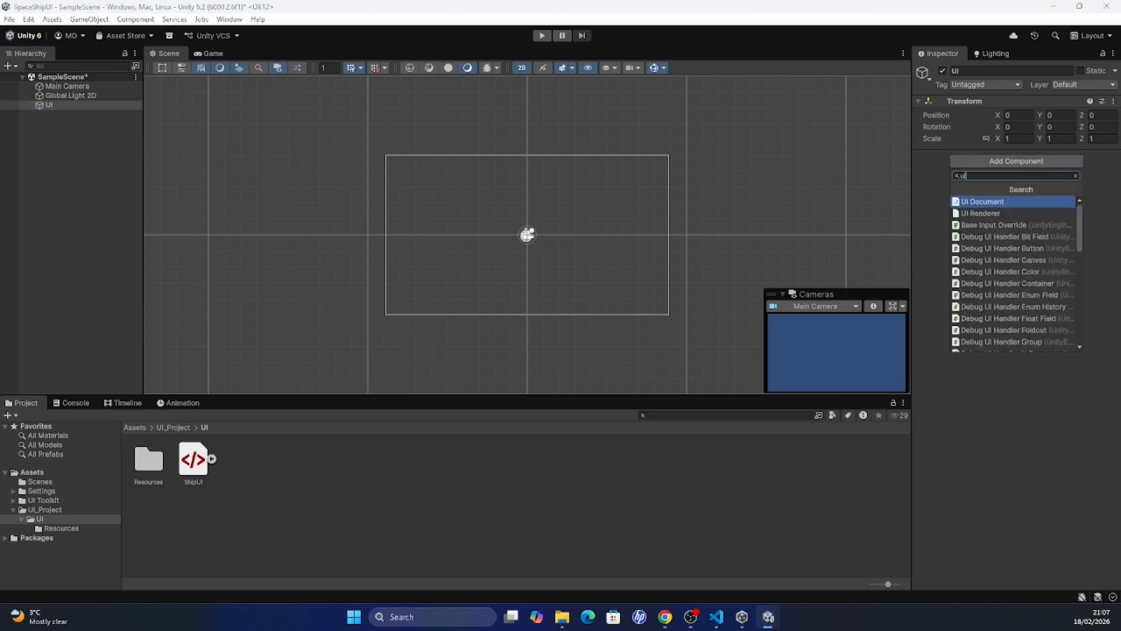
click(1010, 202)
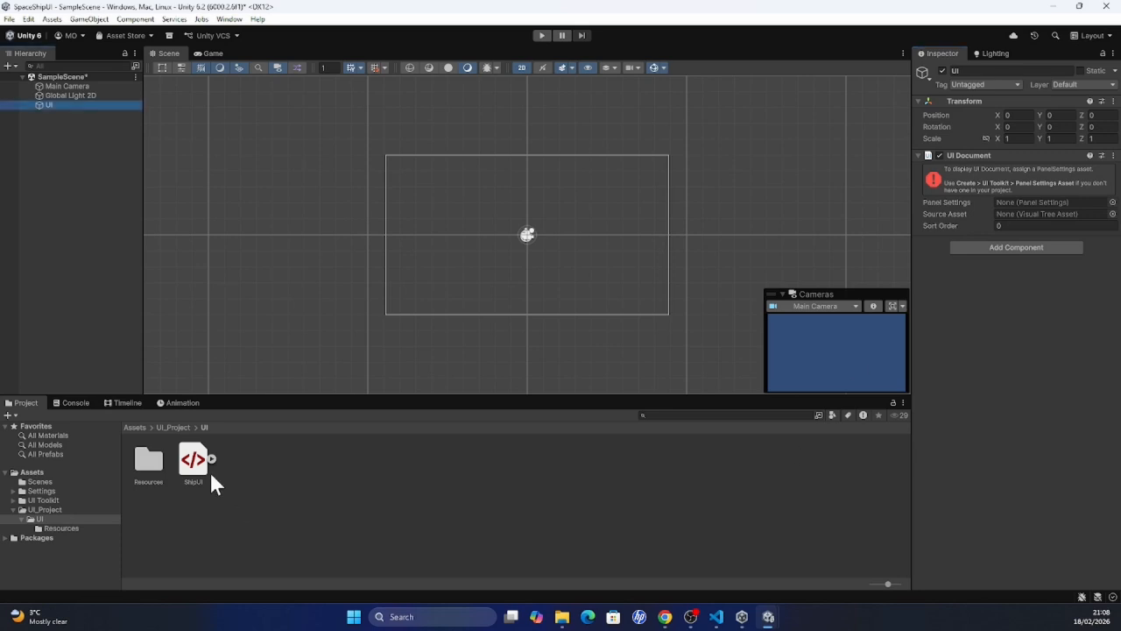
Step: Assign ShipUI as the UI Document's source asset and UIPanelSettings as its panel settings
drag(210, 477, 1048, 216)
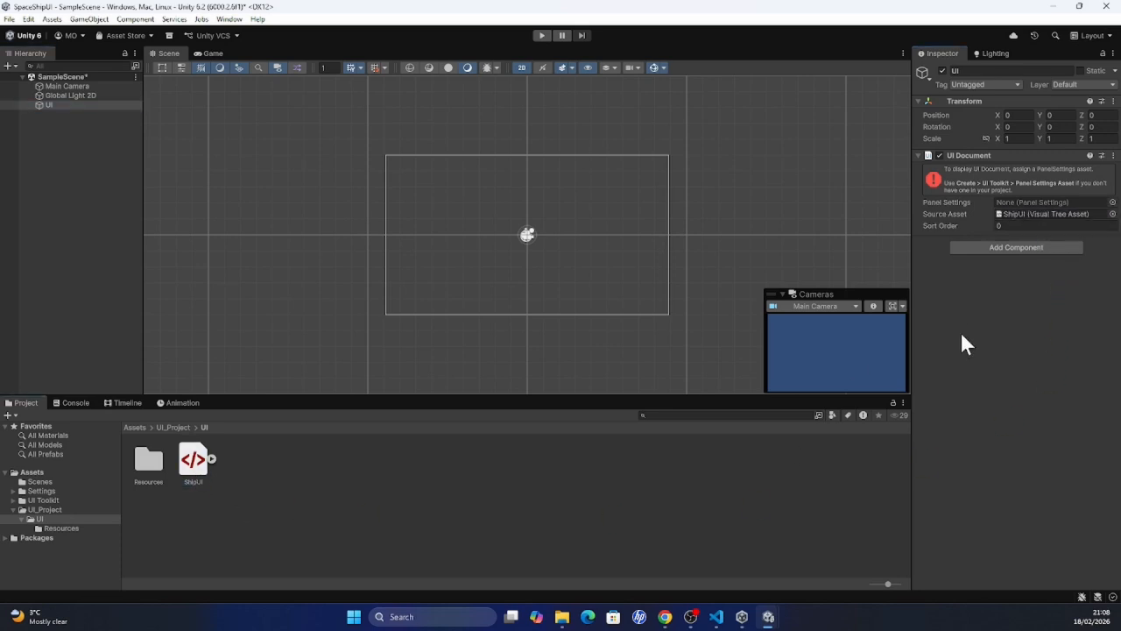
click(178, 431)
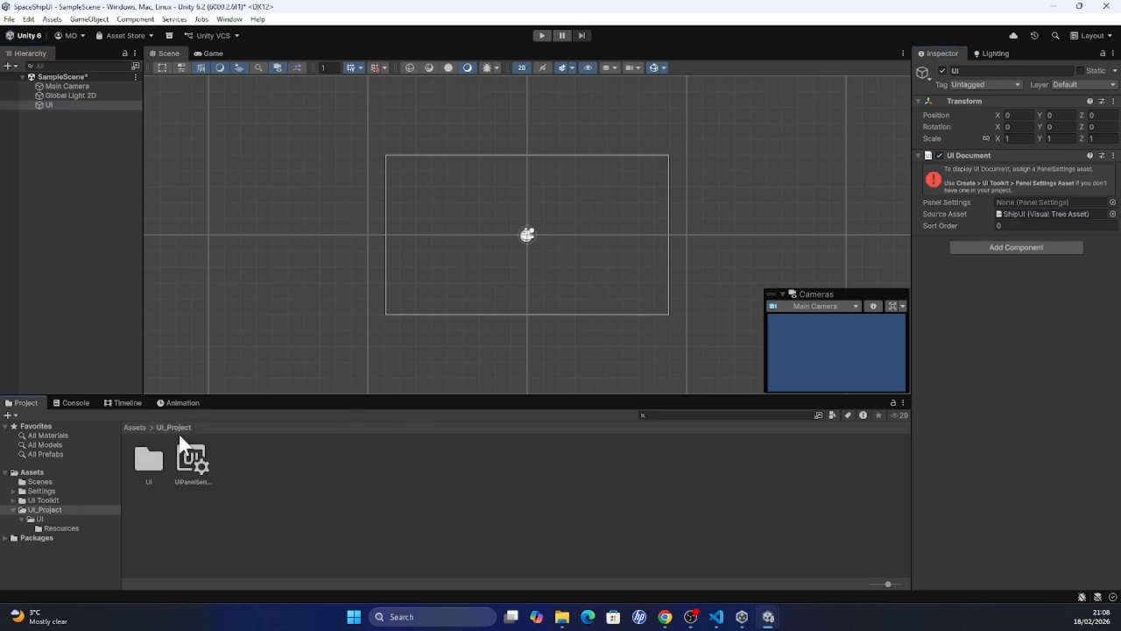
drag(184, 466, 1049, 207)
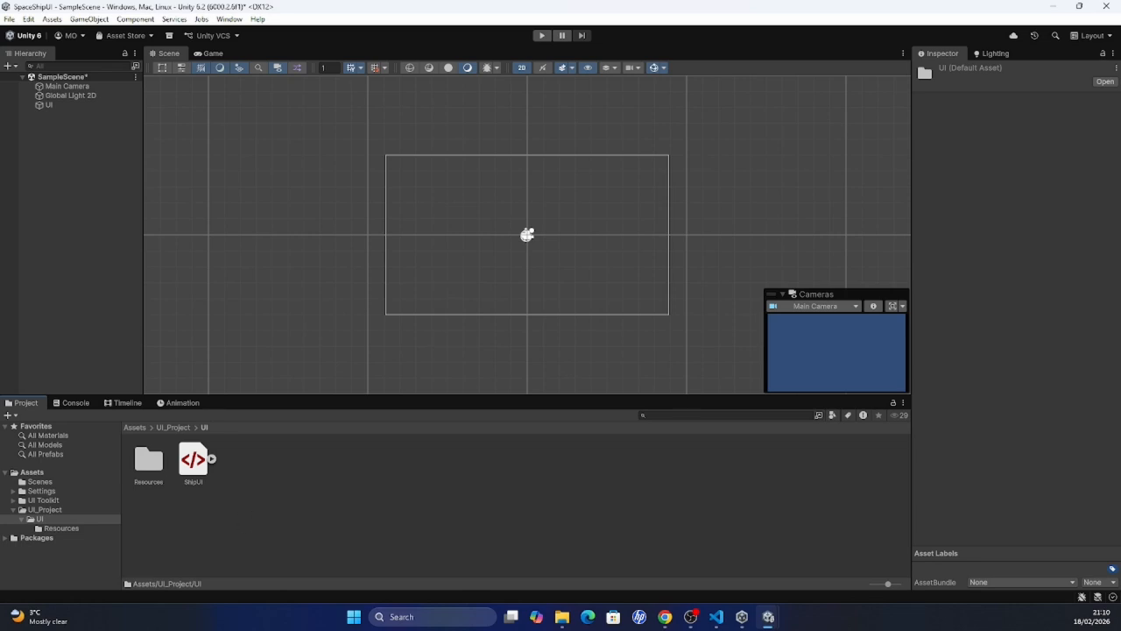
Step: Open the ShipUI document in UI Builder and set its canvas size to match the Game view
double_click(194, 464)
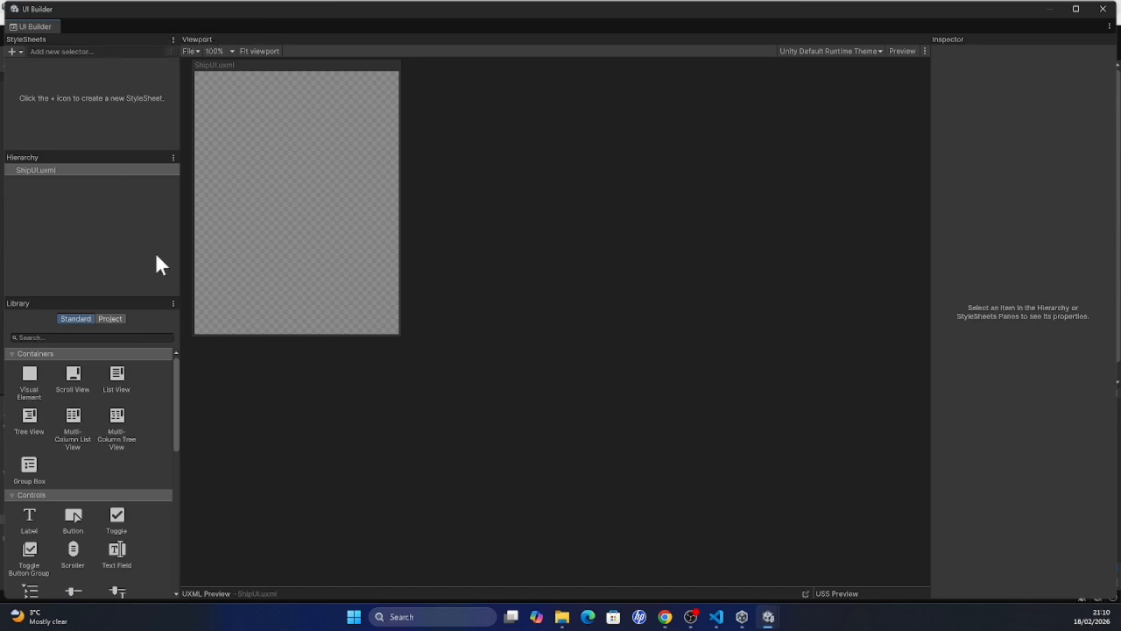
click(77, 170)
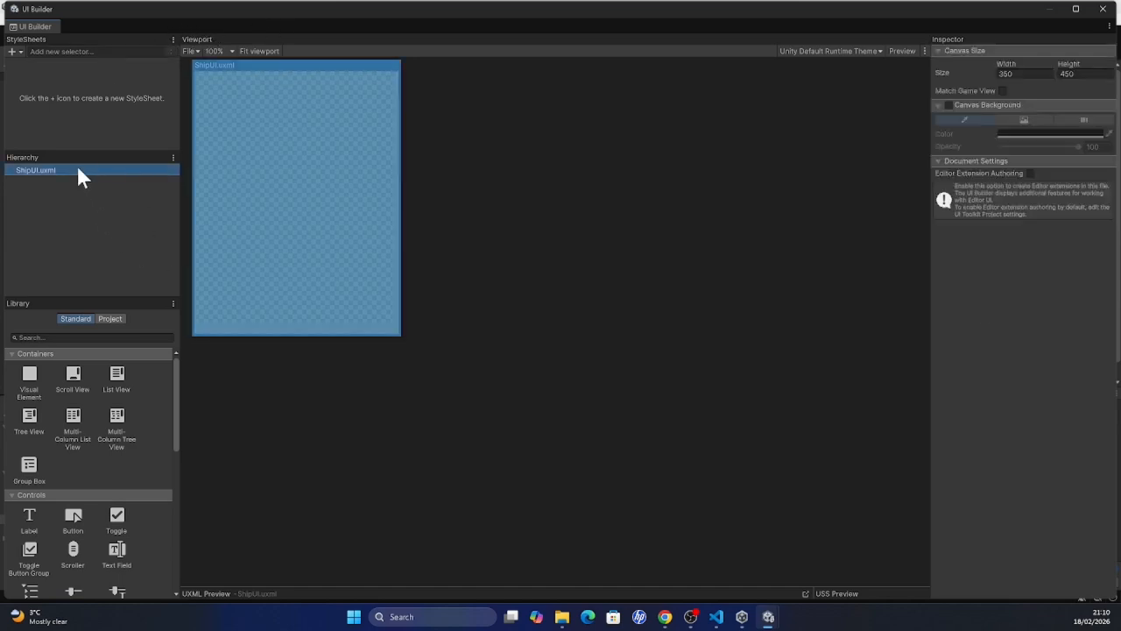
click(1002, 91)
scroll(611, 239, down, 5)
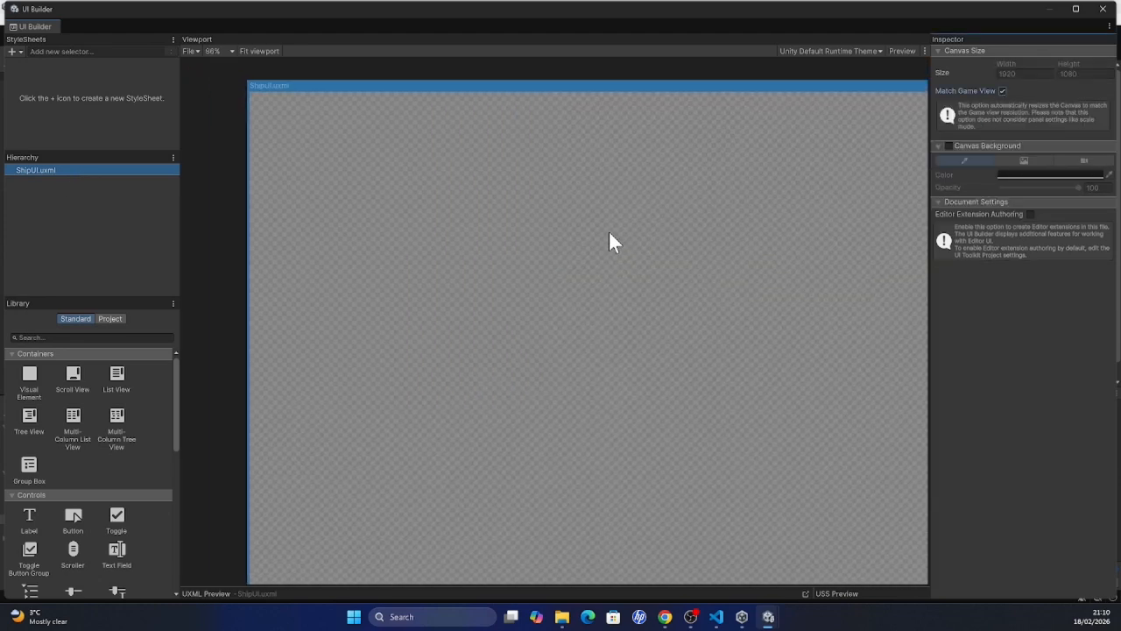
middle_drag(718, 275, 583, 238)
scroll(615, 245, down, 1)
scroll(607, 248, up, 2)
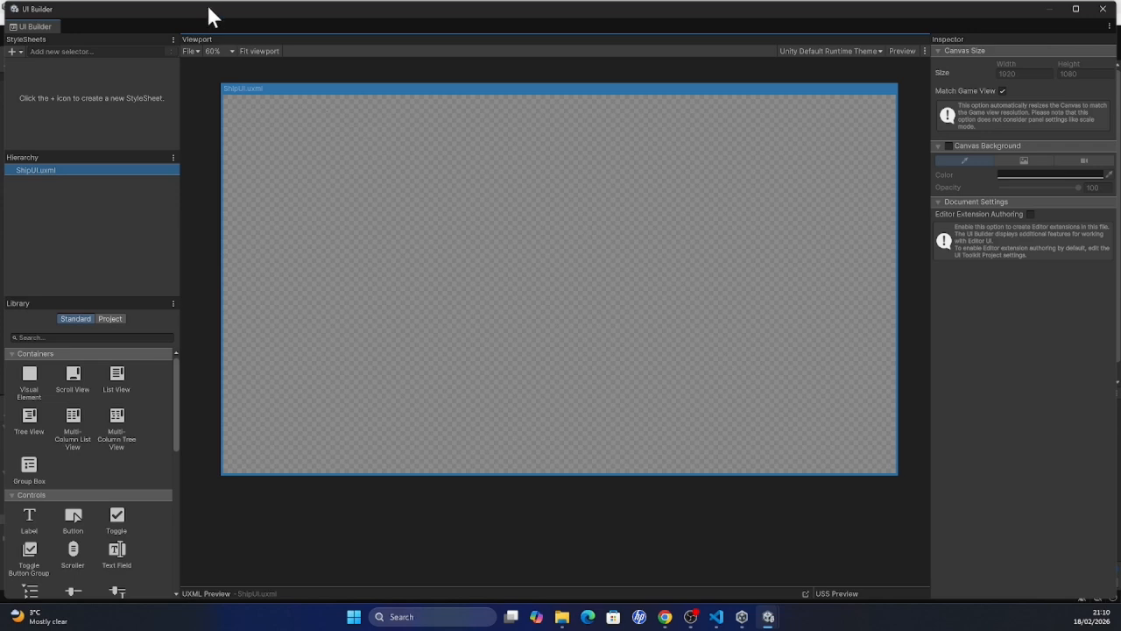
double_click(137, 11)
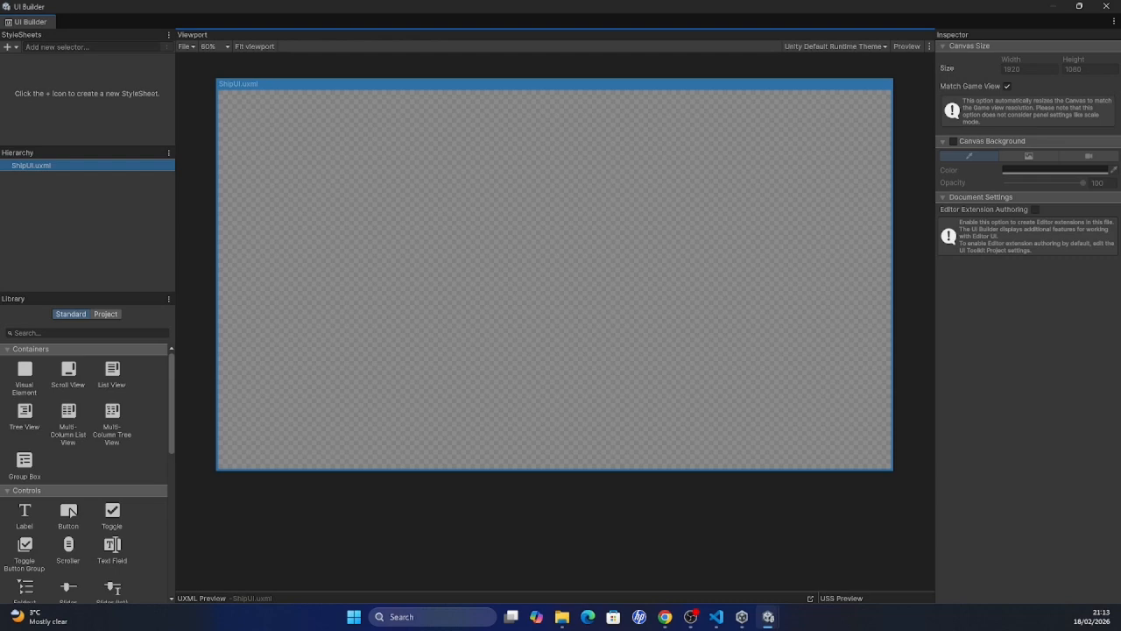
Step: Add a Visual Element to ShipUI.uxml and rename it space-background
drag(25, 378, 35, 168)
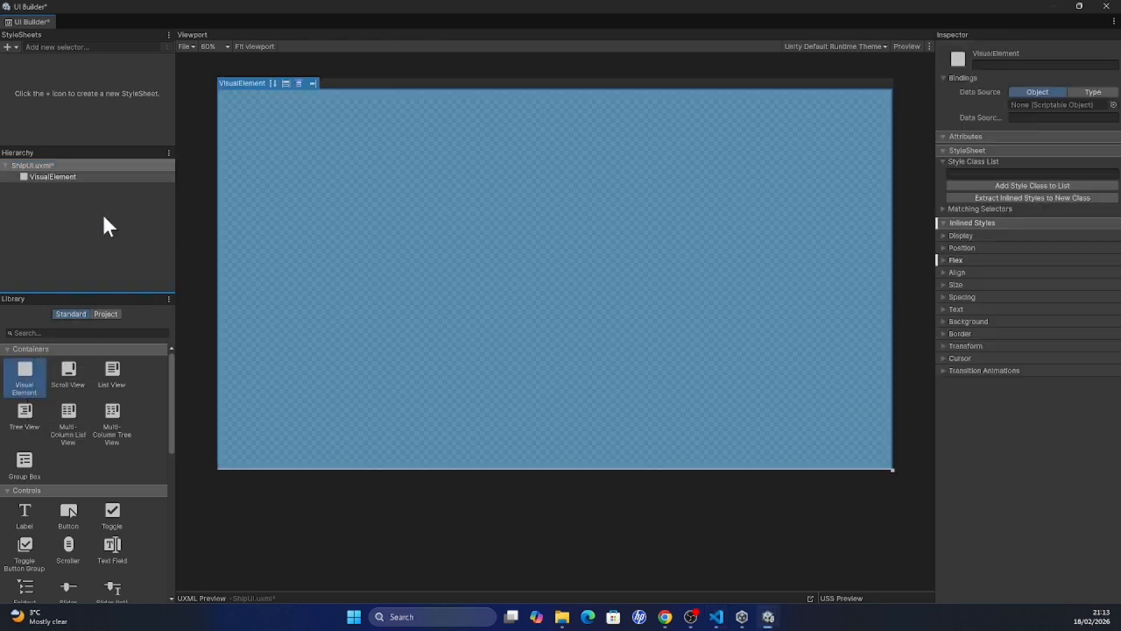
click(61, 176)
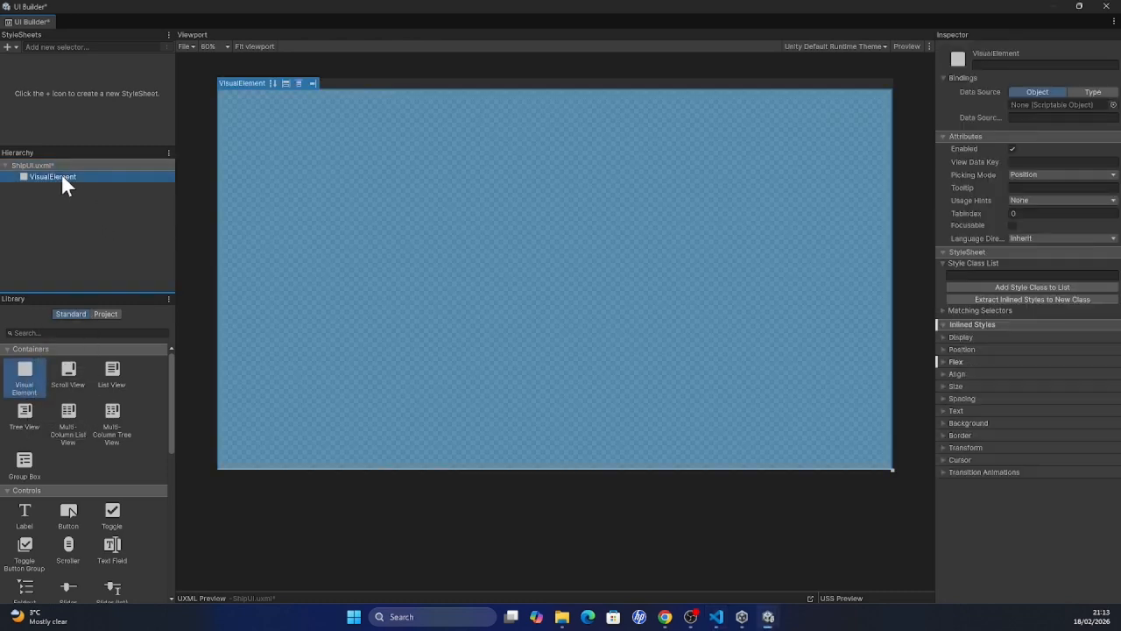
right_click(61, 174)
click(94, 214)
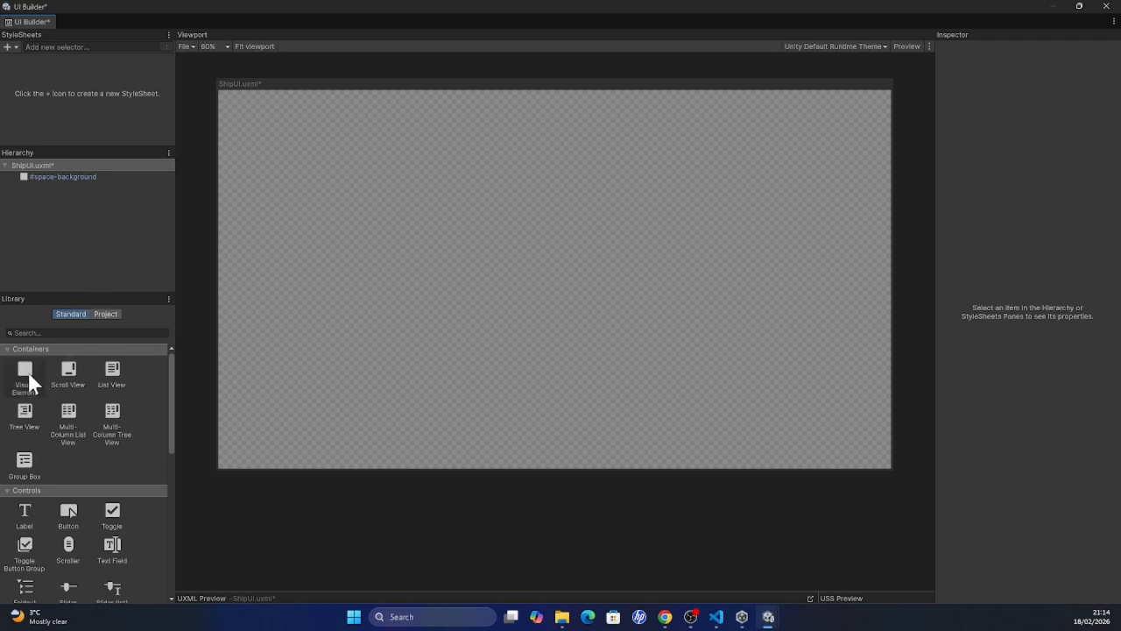
Step: Add a second Visual Element under the ShipUI.uxml root and name it screen-glass
drag(26, 374, 49, 165)
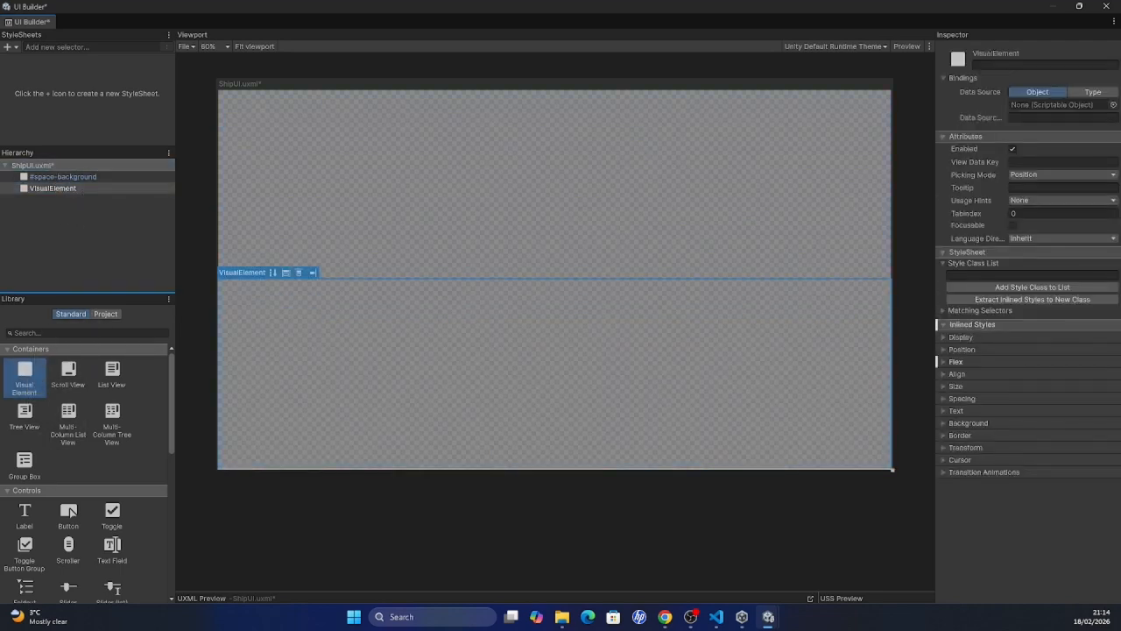
double_click(54, 189)
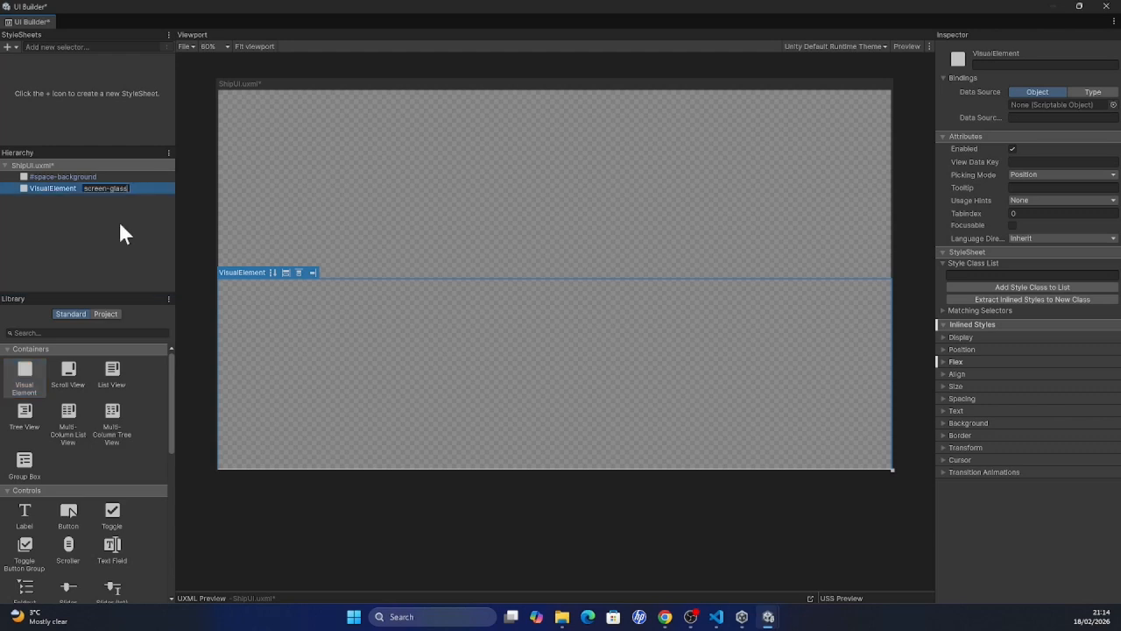
click(118, 220)
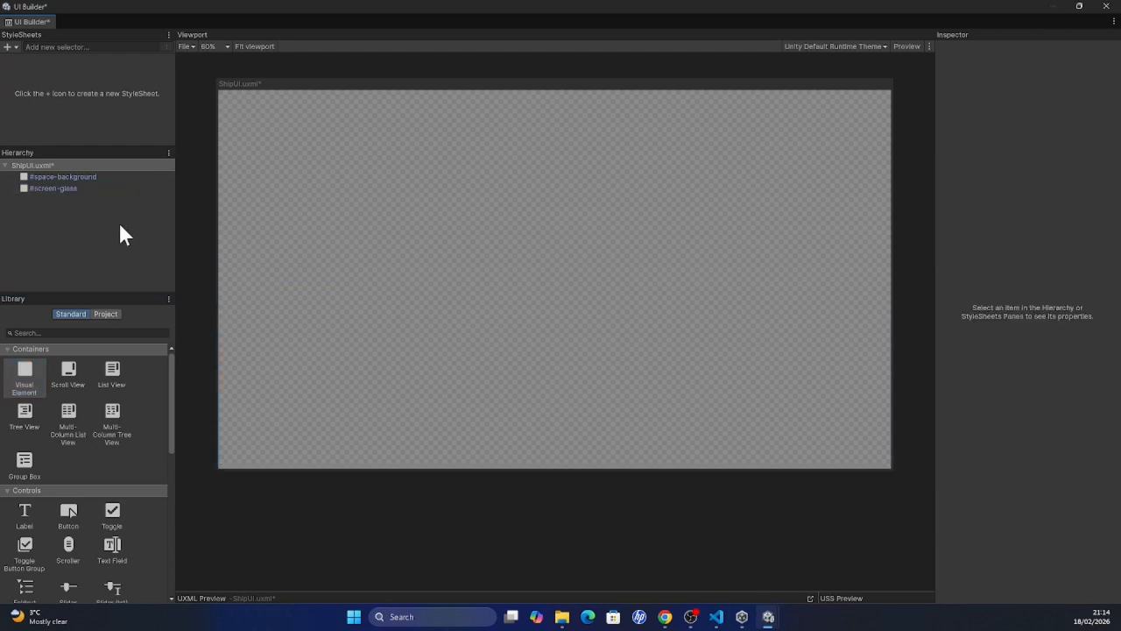
Step: Set the position mode of the space-background element to Absolute
click(96, 178)
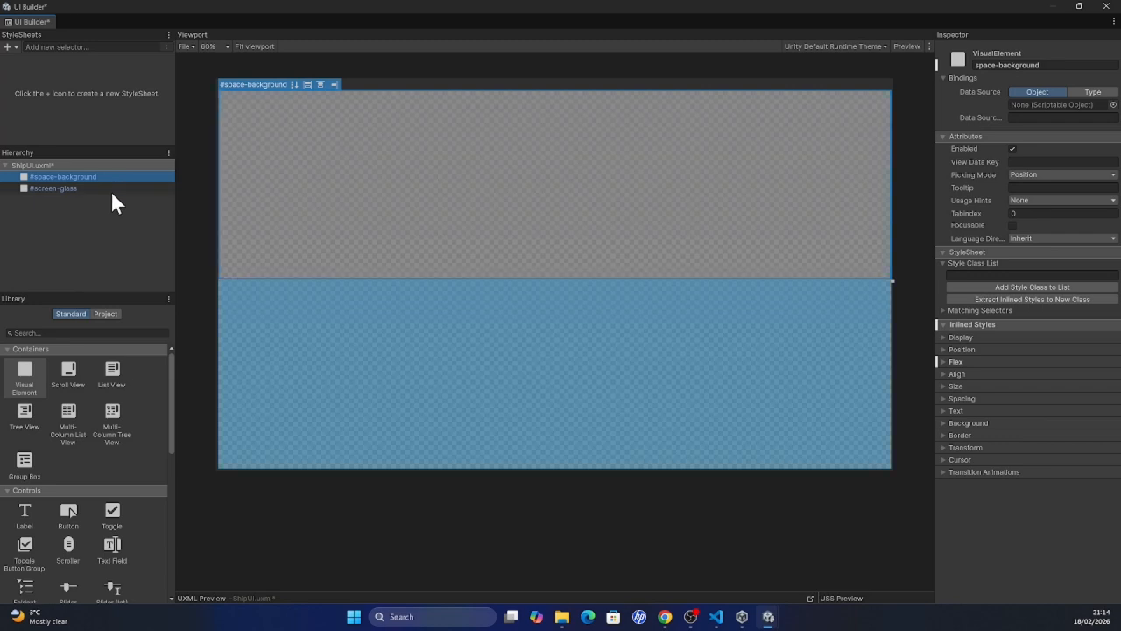
click(963, 350)
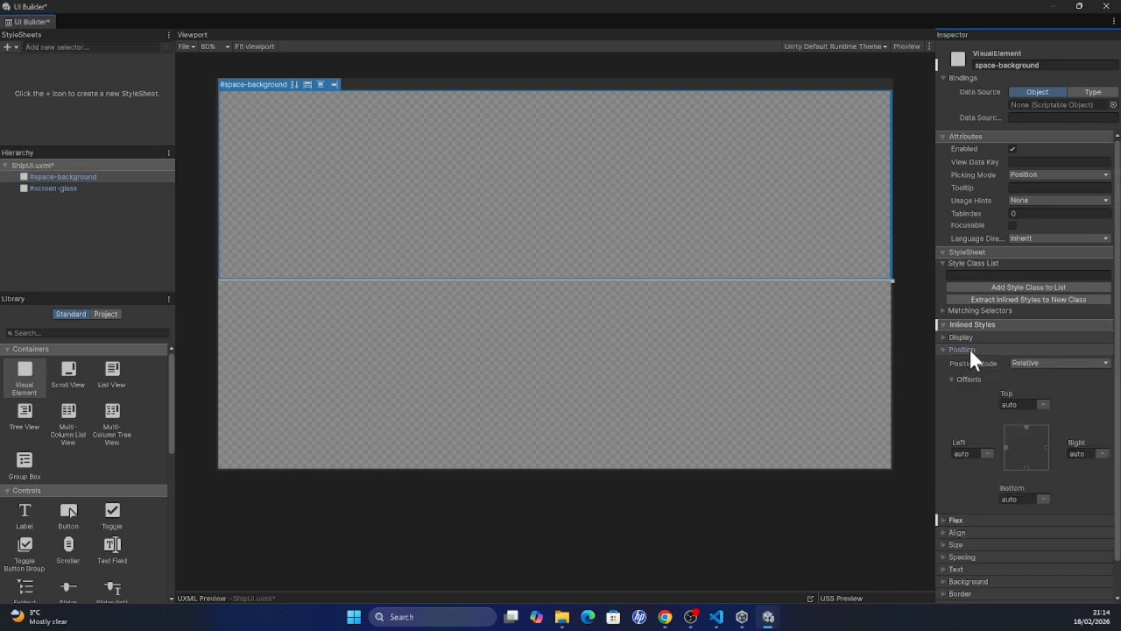
scroll(1007, 376, down, 1)
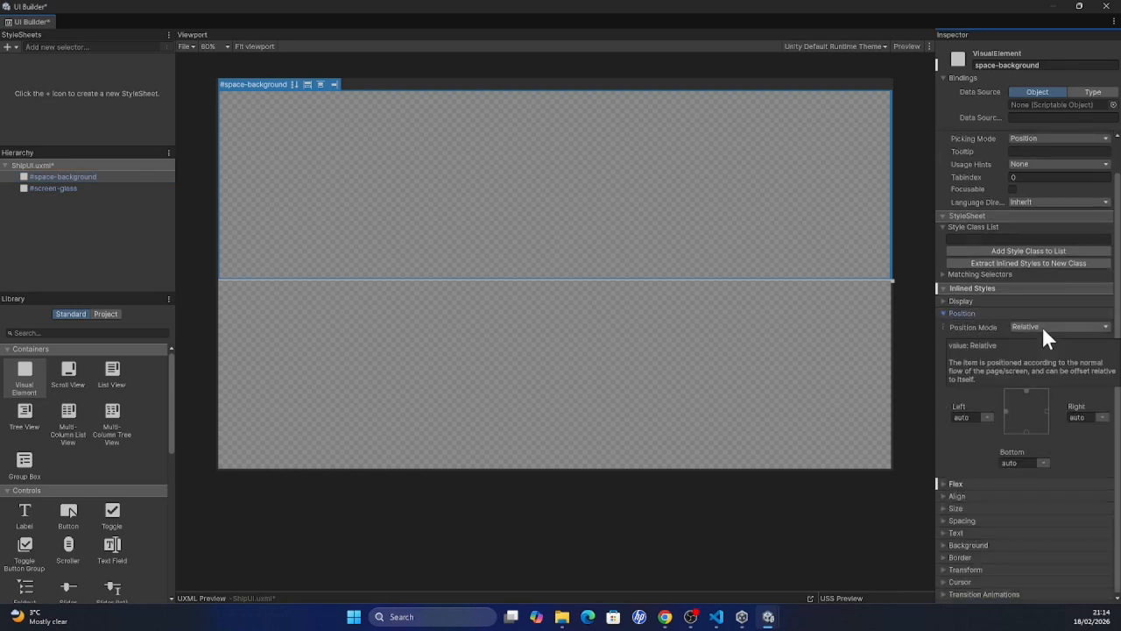
click(1043, 329)
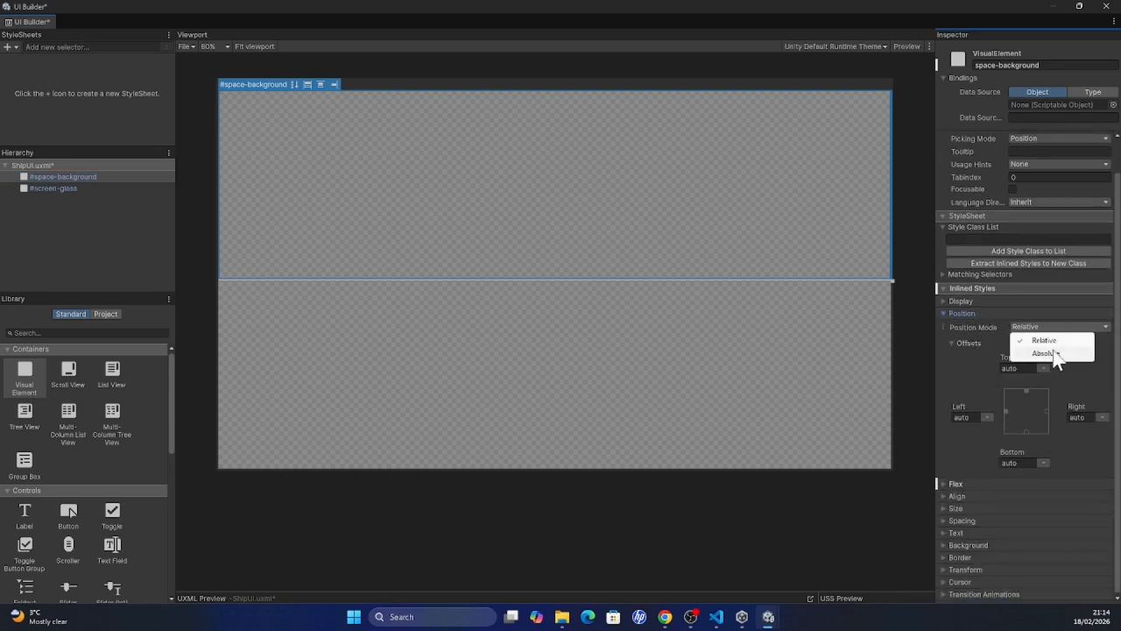
click(1051, 353)
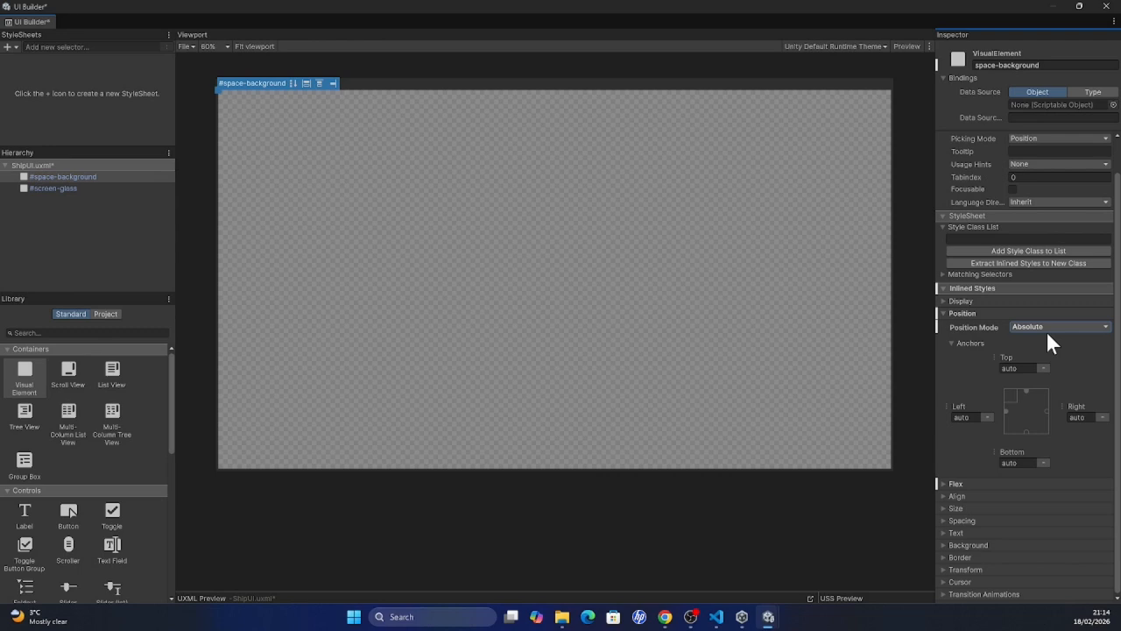
click(963, 313)
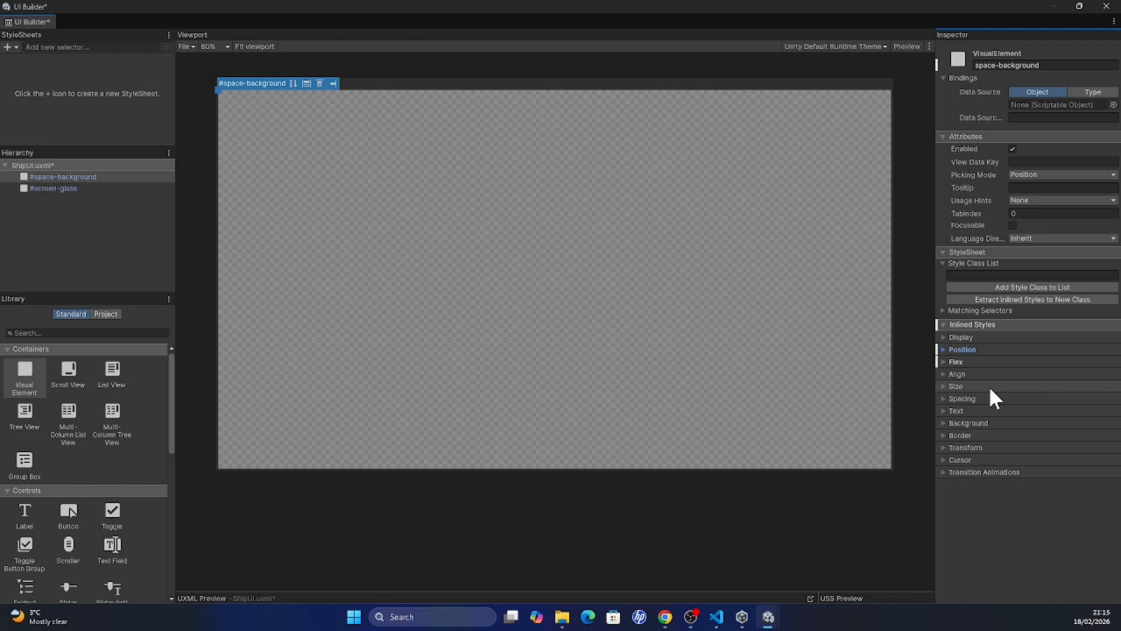
Step: Set the space-background element's width and height to 100%
click(992, 386)
click(1028, 412)
text(100)
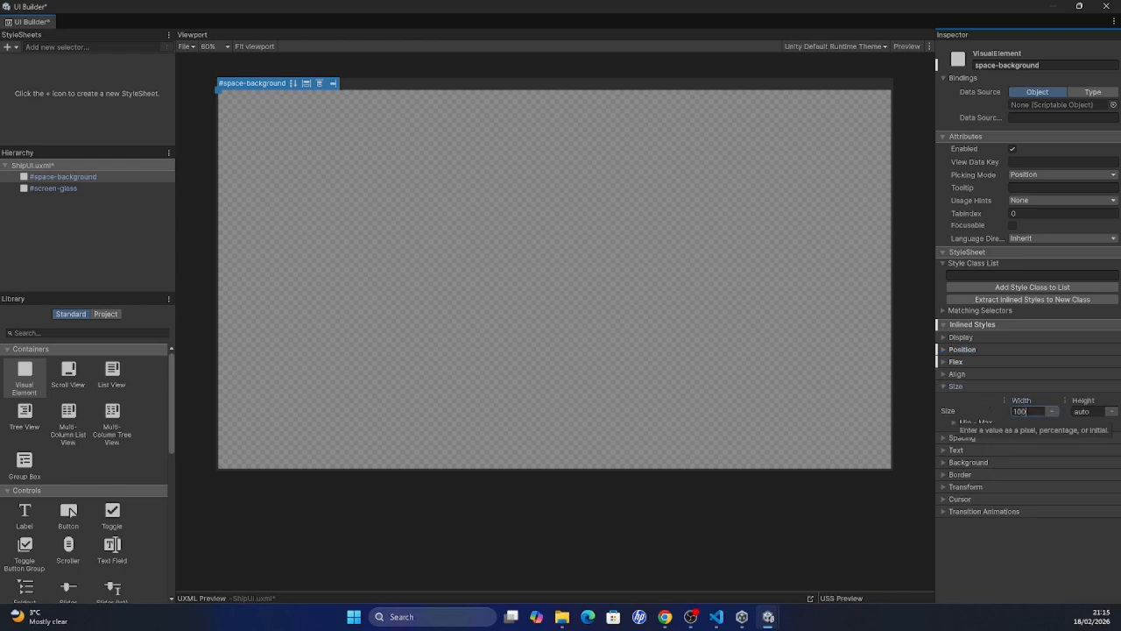
click(1050, 411)
click(1072, 436)
click(1086, 411)
text(100)
click(1112, 410)
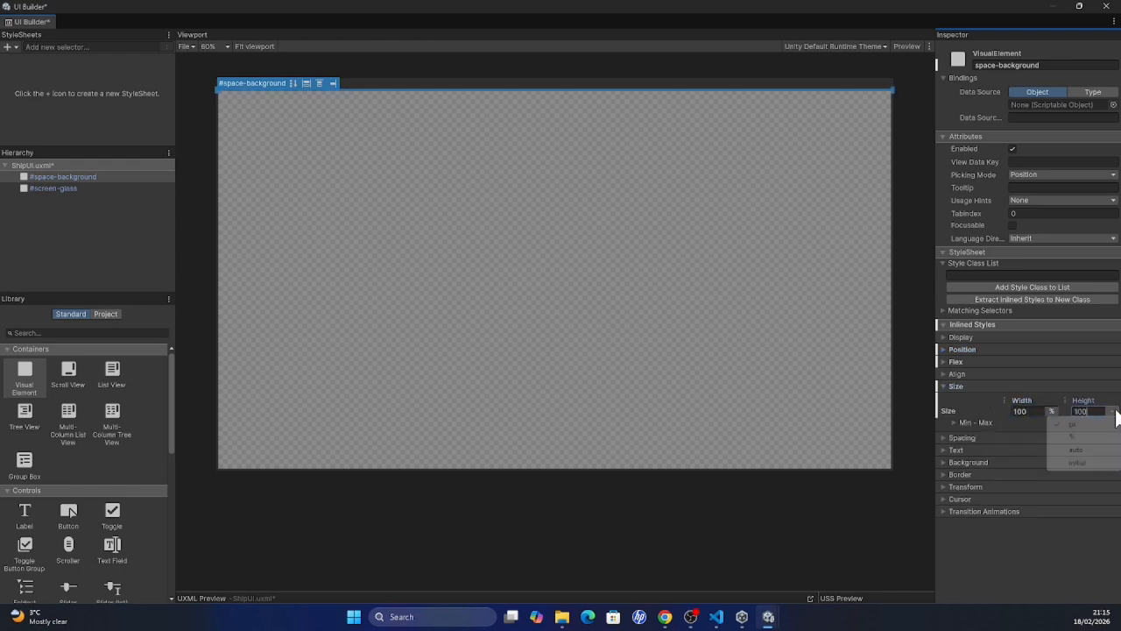
click(1077, 437)
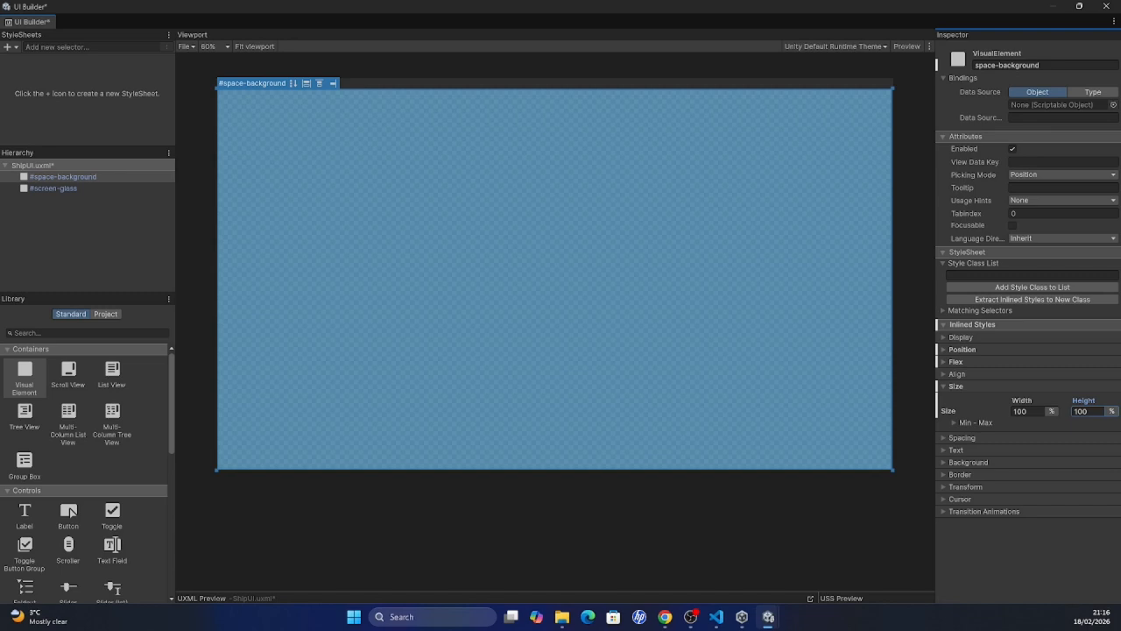
Step: Create a new USS style sheet named ShipUIStyles in the Assets/UI_Project/UI folder
key(alt+Tab)
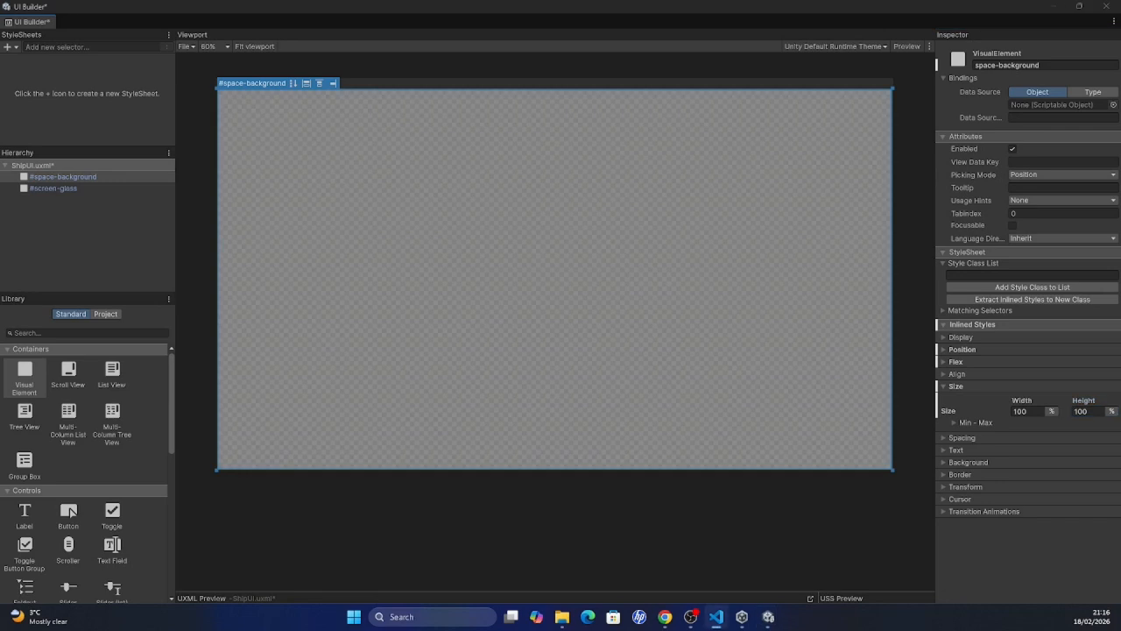
click(15, 47)
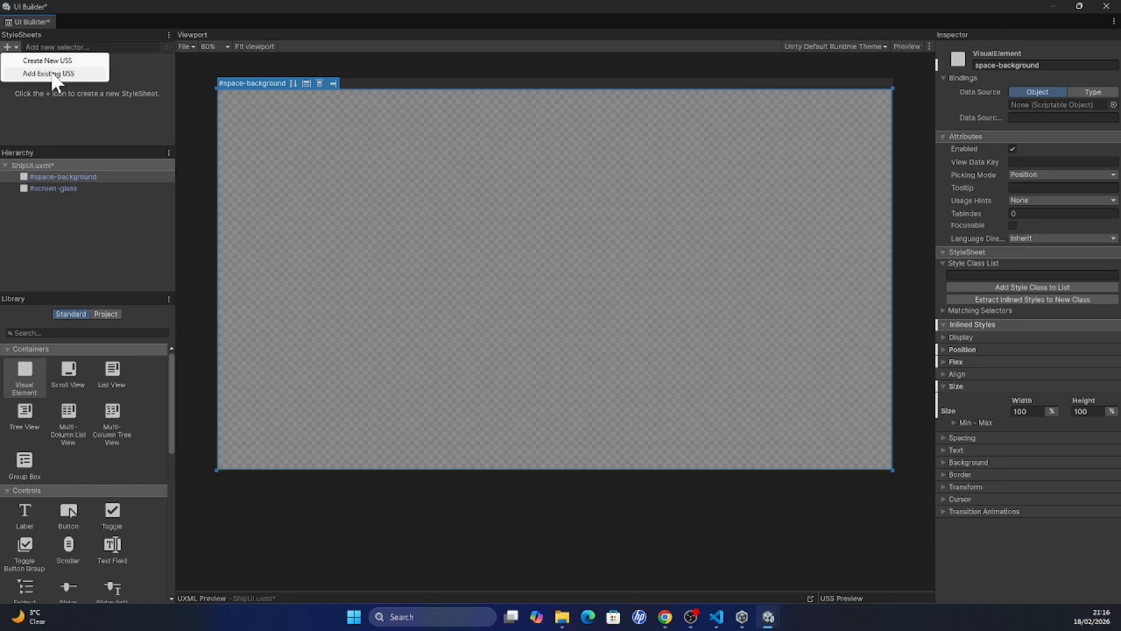
click(60, 63)
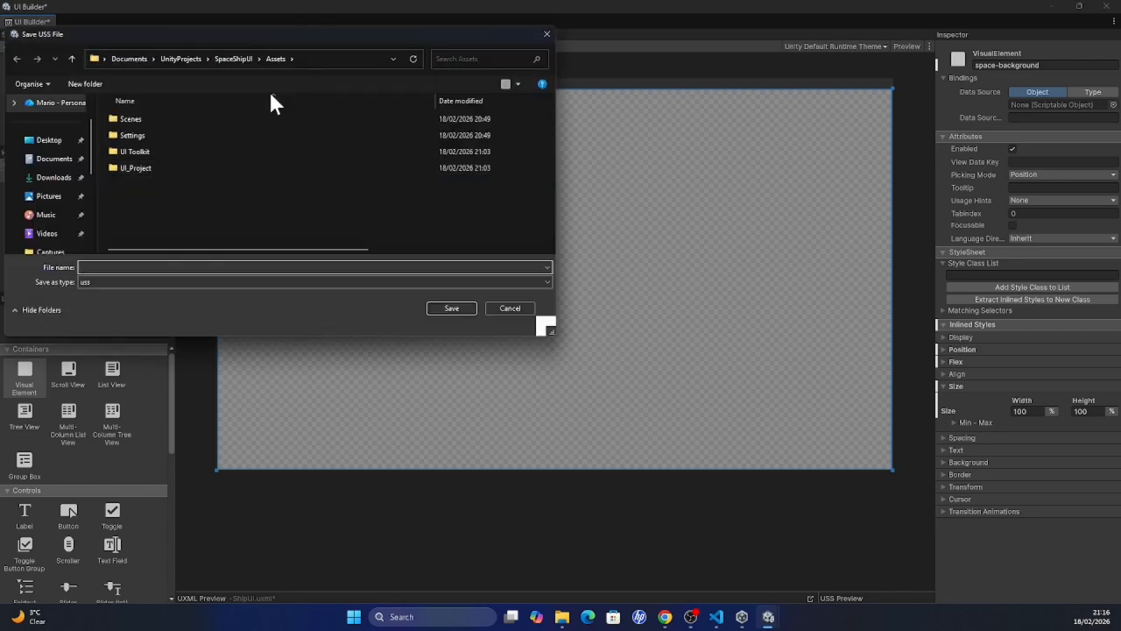
double_click(189, 168)
double_click(120, 116)
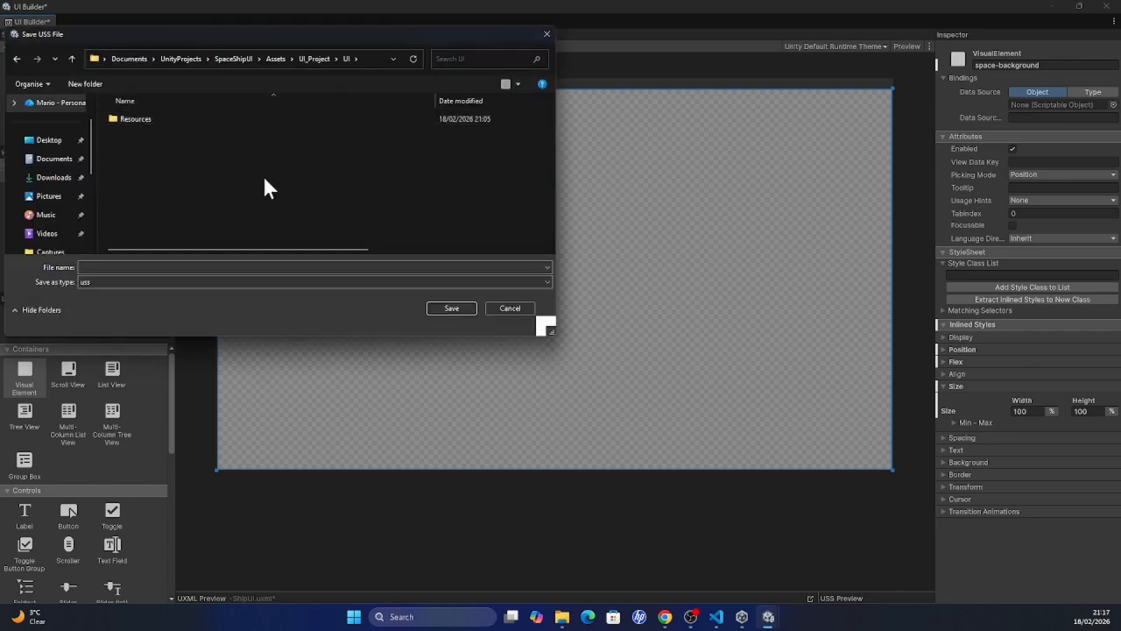
click(203, 267)
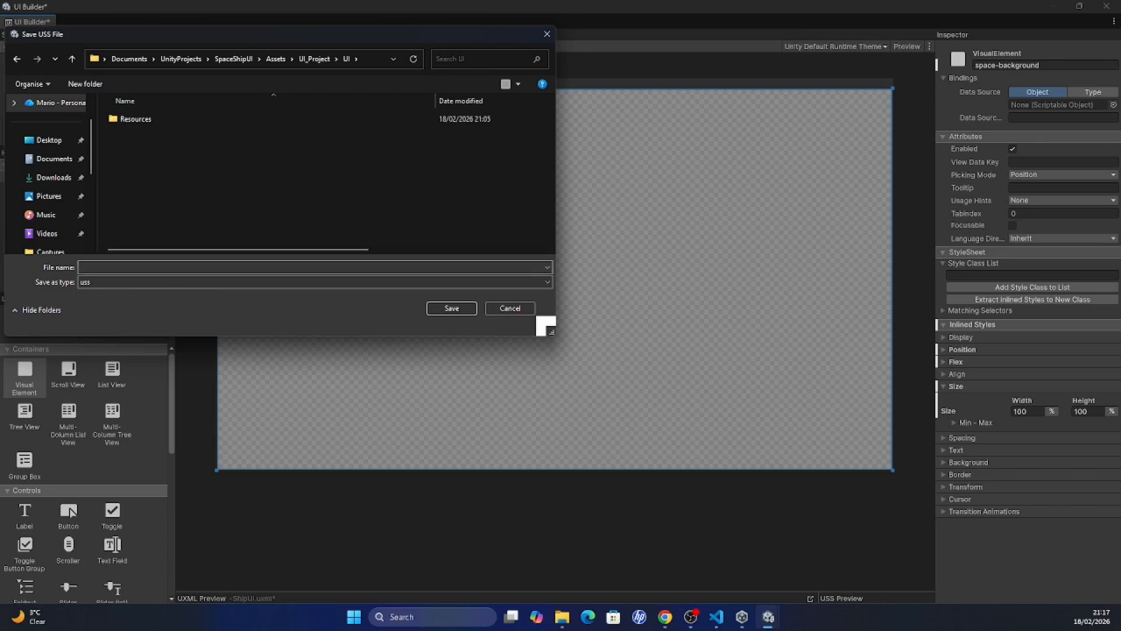
text(ShipUIStyles)
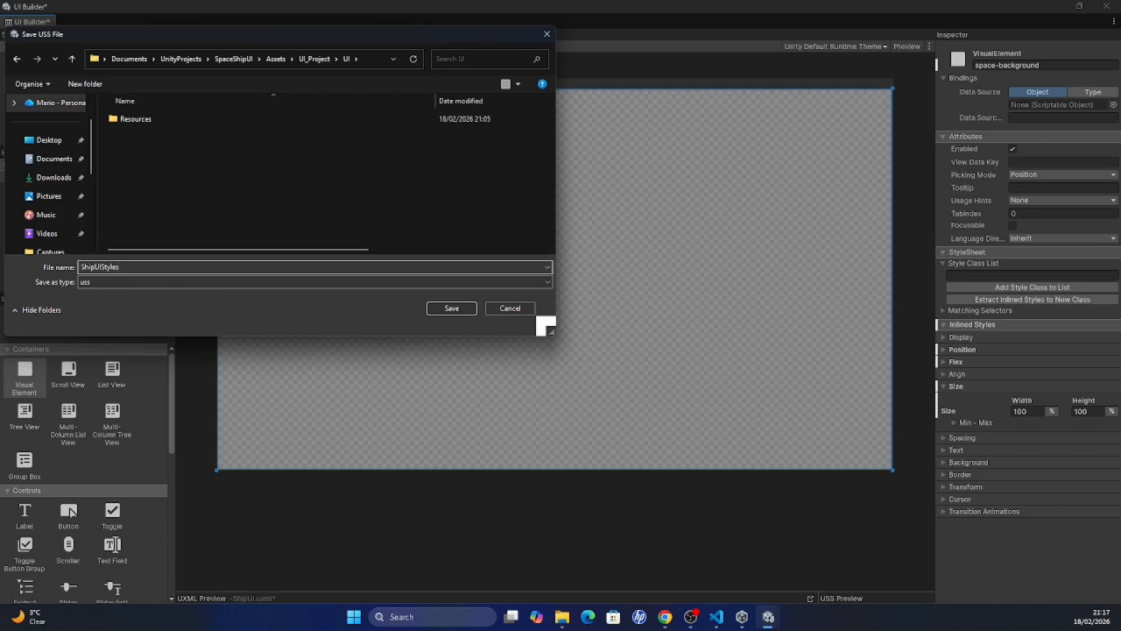
click(449, 308)
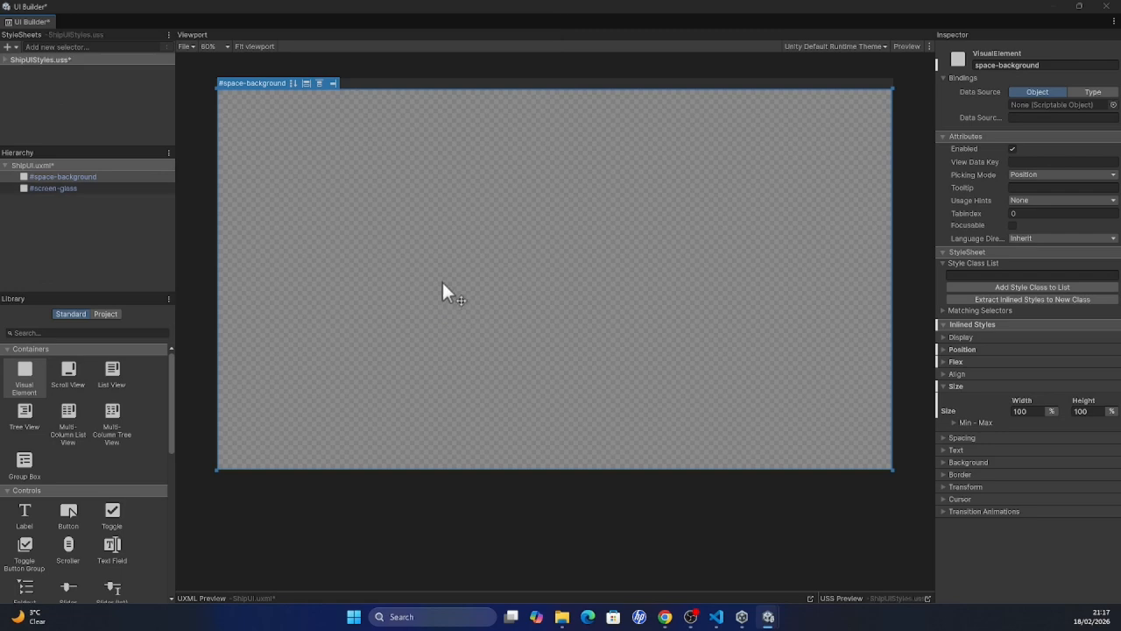
Step: Delete the default selector from ShipUIStyles.uss and save the document
click(5, 60)
click(48, 70)
key(Delete)
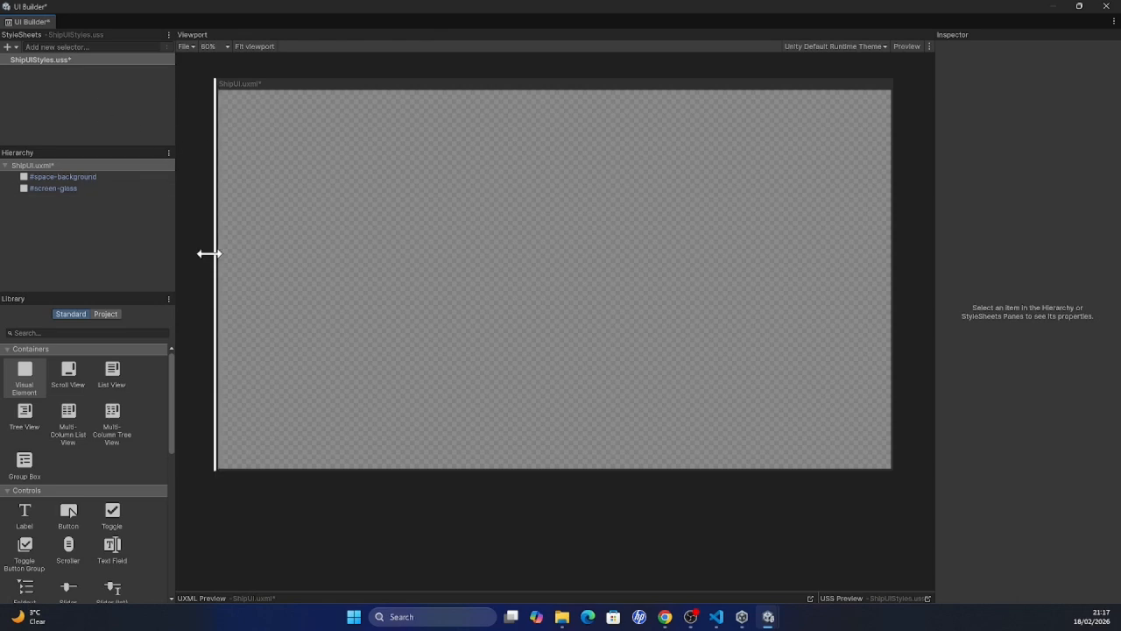
click(313, 505)
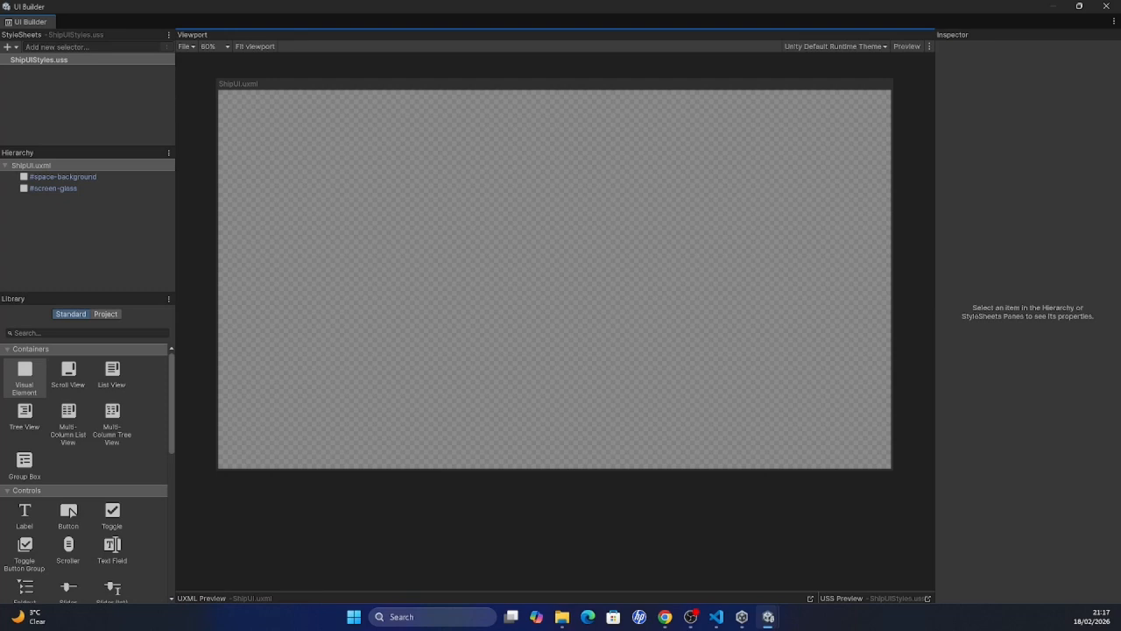
Step: Add a style class selector named .background-stars to ShipUIStyles.uss
click(81, 47)
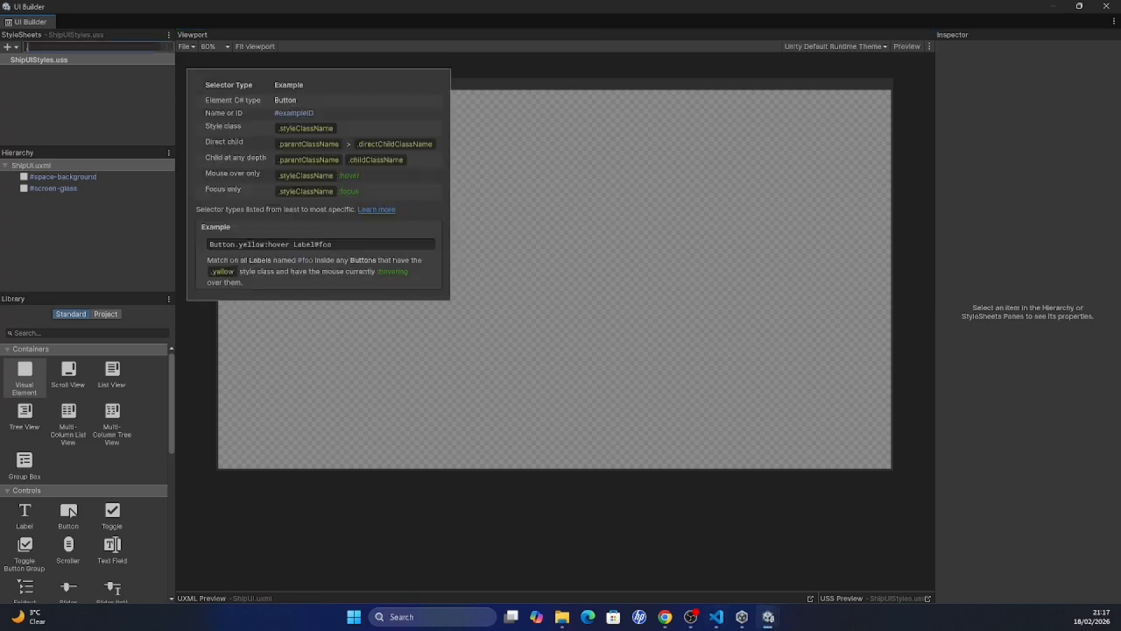
key(alt+Tab)
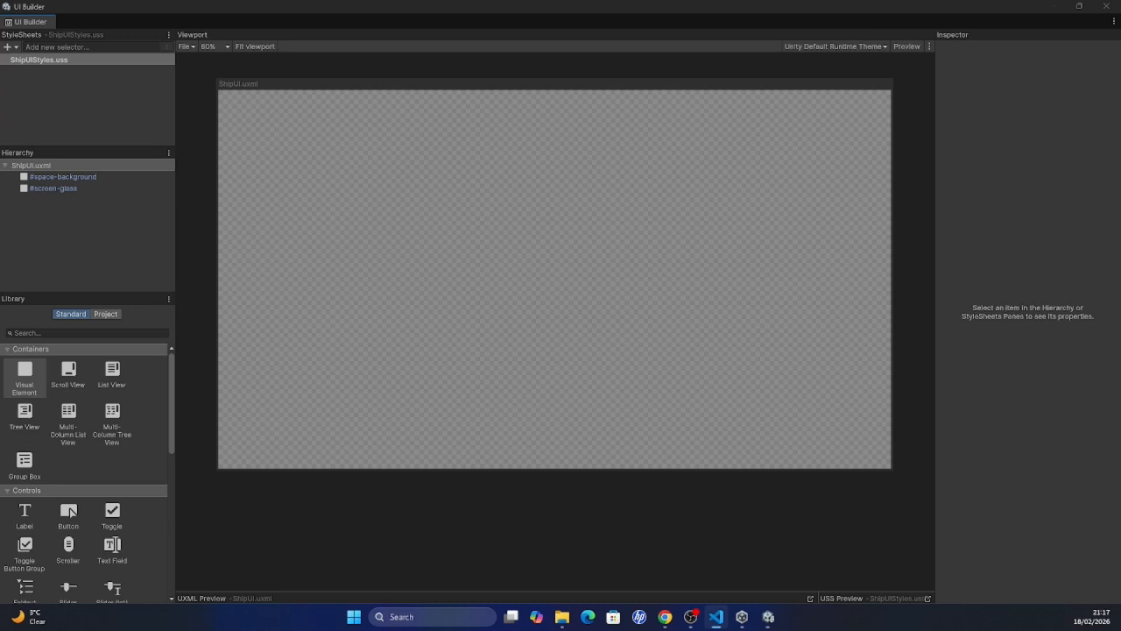
click(121, 47)
text(.background-stars)
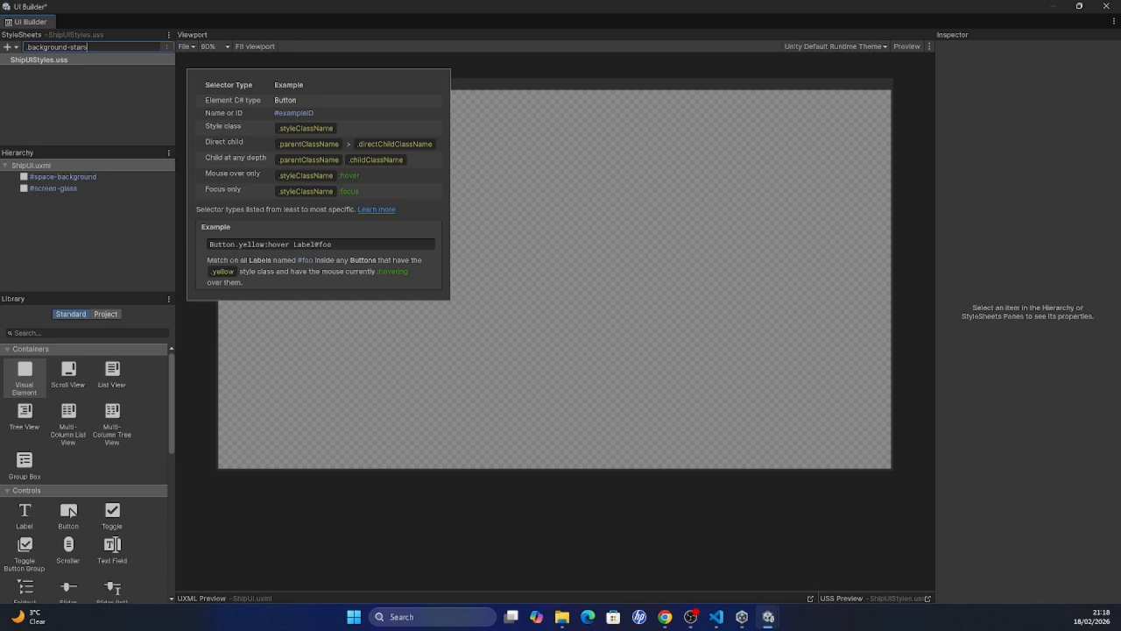
key(Return)
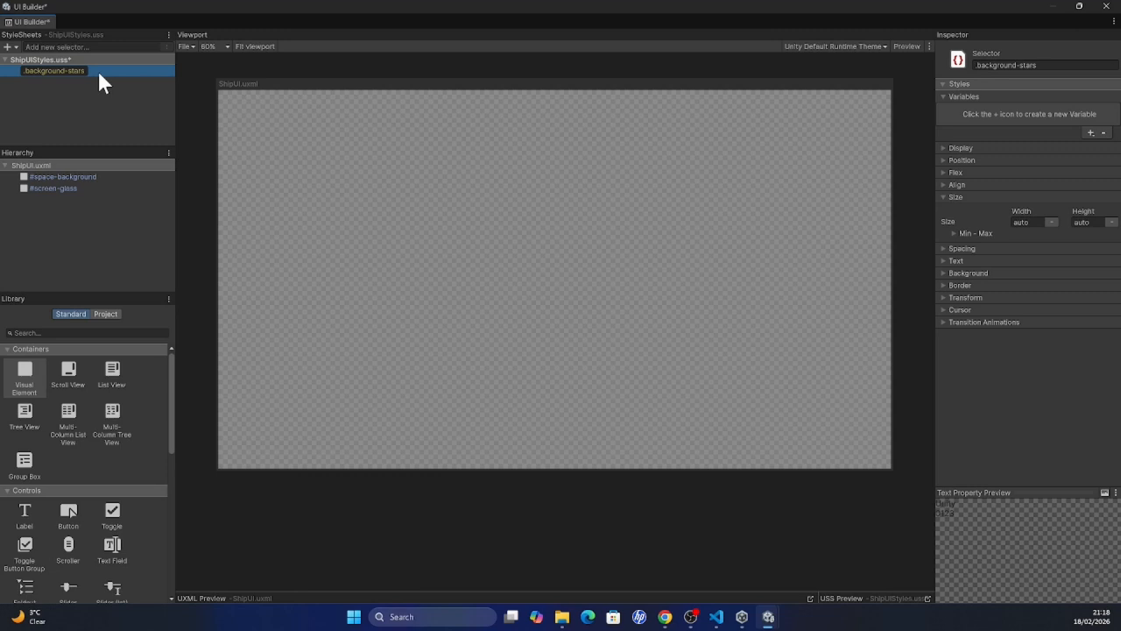
Step: Set the position mode of the .background-stars selector to Absolute
click(963, 160)
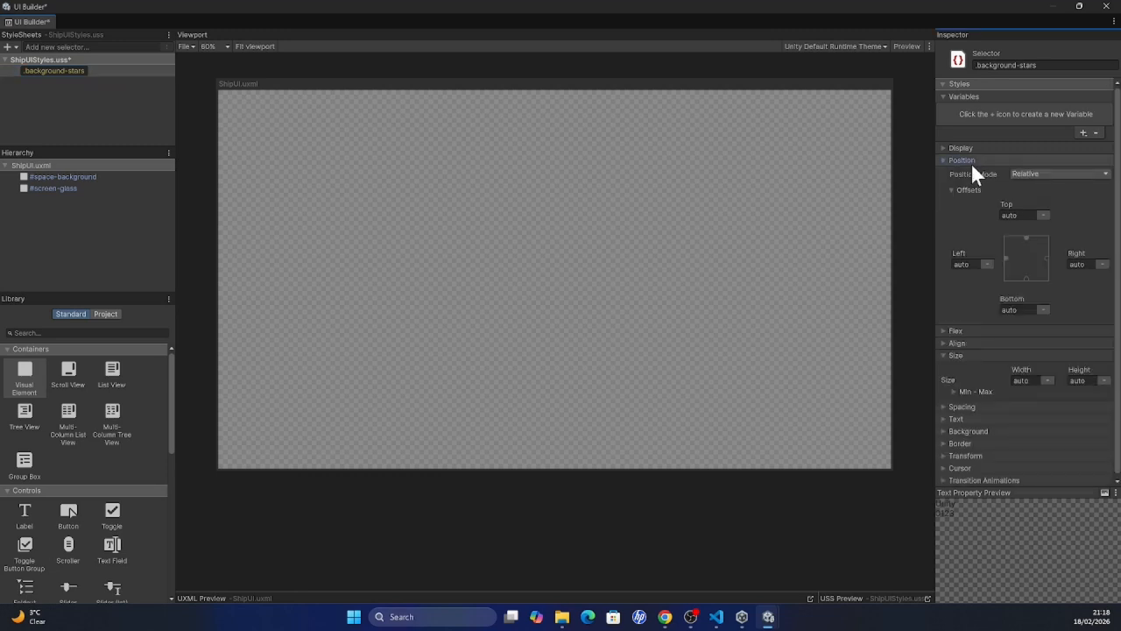
click(1055, 173)
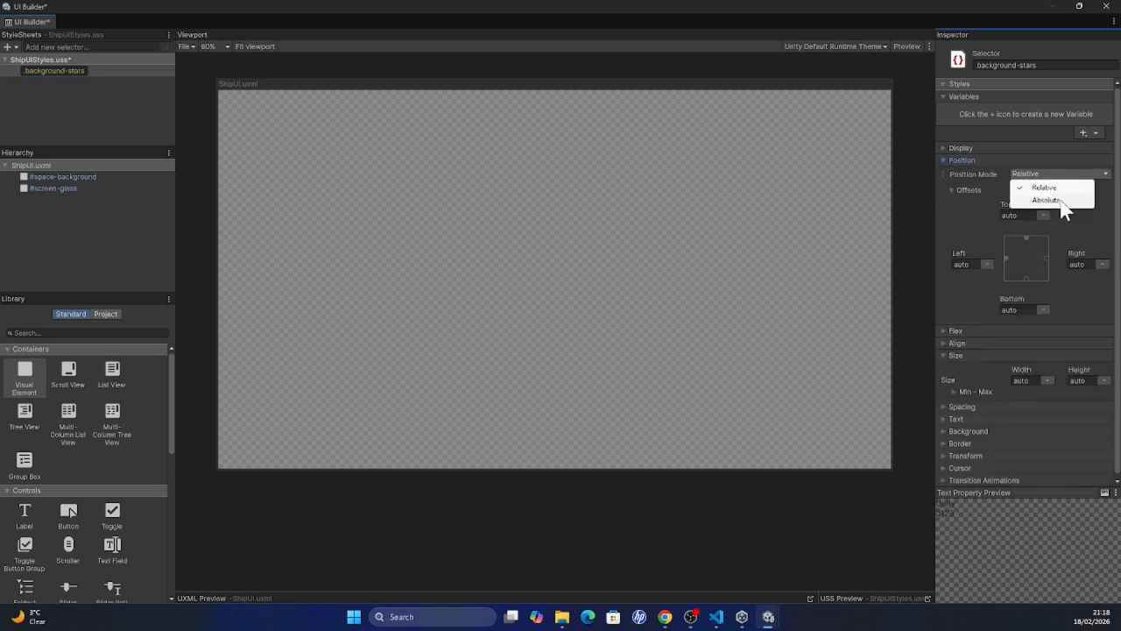
click(1062, 201)
click(958, 162)
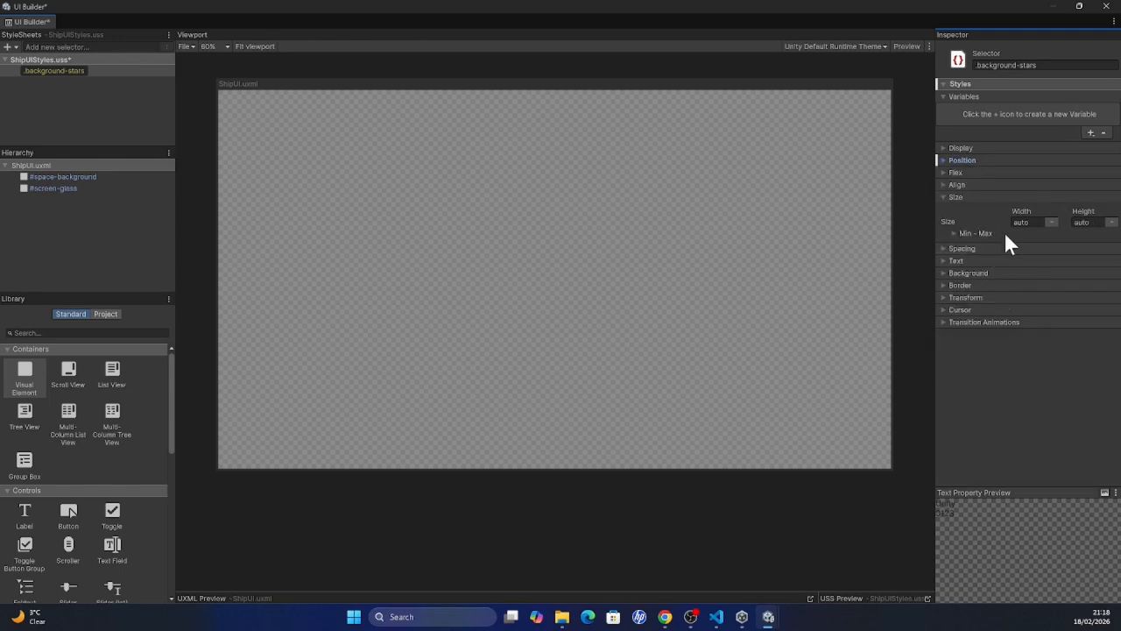
Step: Set the .background-stars selector's width and height to 100% and save the document
click(1042, 222)
text(100)
click(1051, 222)
click(1077, 248)
click(1087, 223)
text(100)
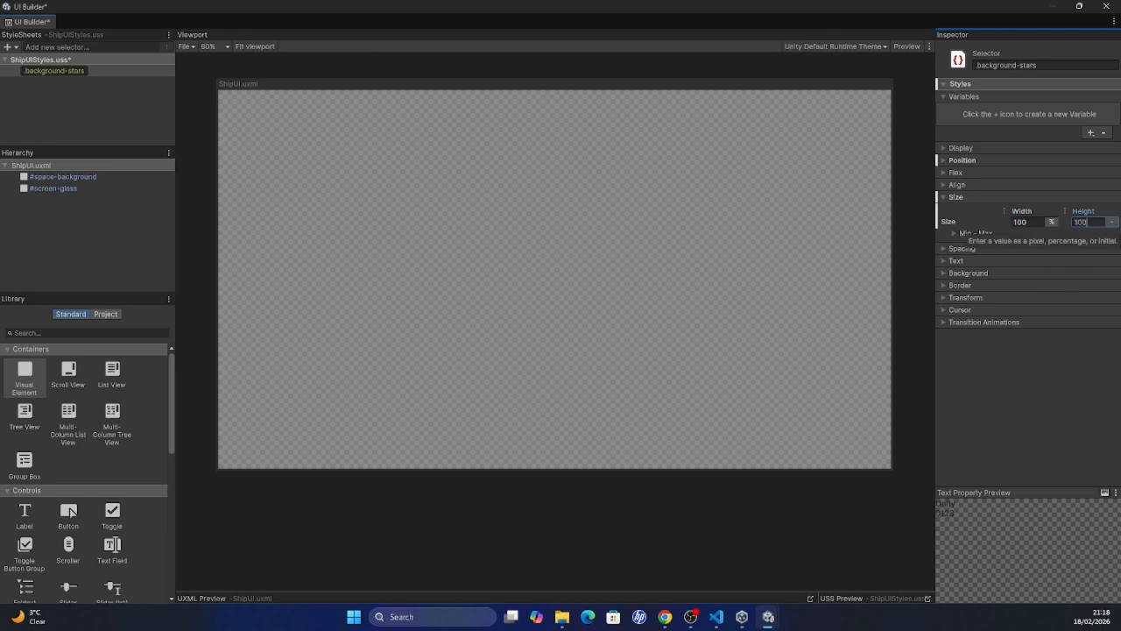
click(1109, 223)
click(1093, 254)
click(90, 71)
key(ctrl+s)
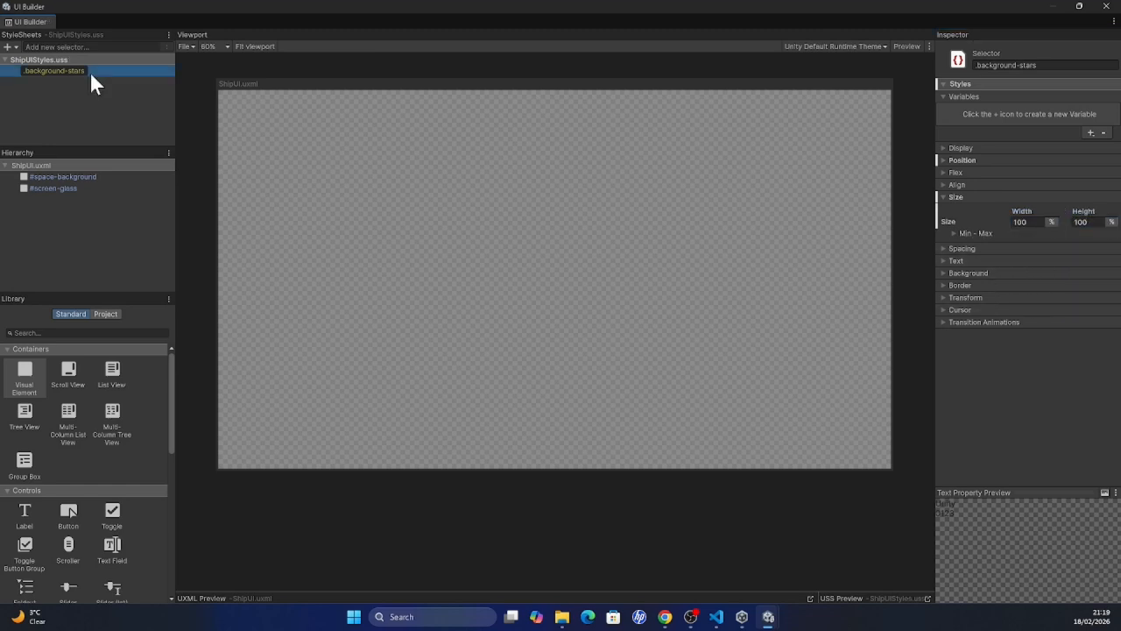
Step: Apply the .background-stars style class to the screen-glass element
drag(69, 70, 60, 191)
click(56, 188)
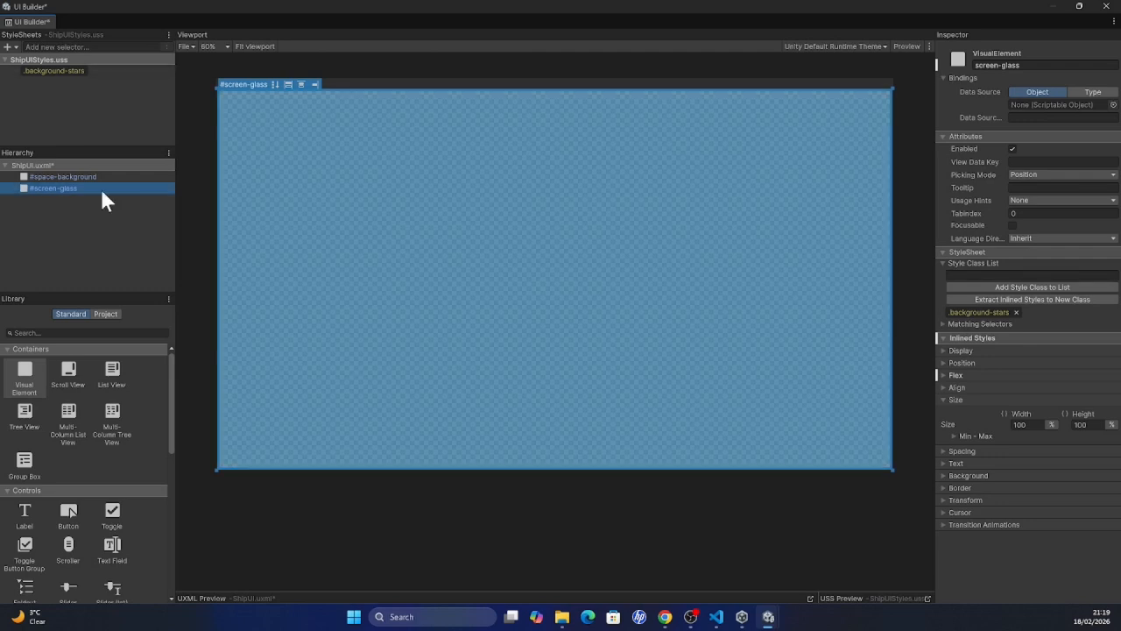
click(956, 400)
Step: Set the screen-glass element's background color to hexadecimal 082844
click(1002, 434)
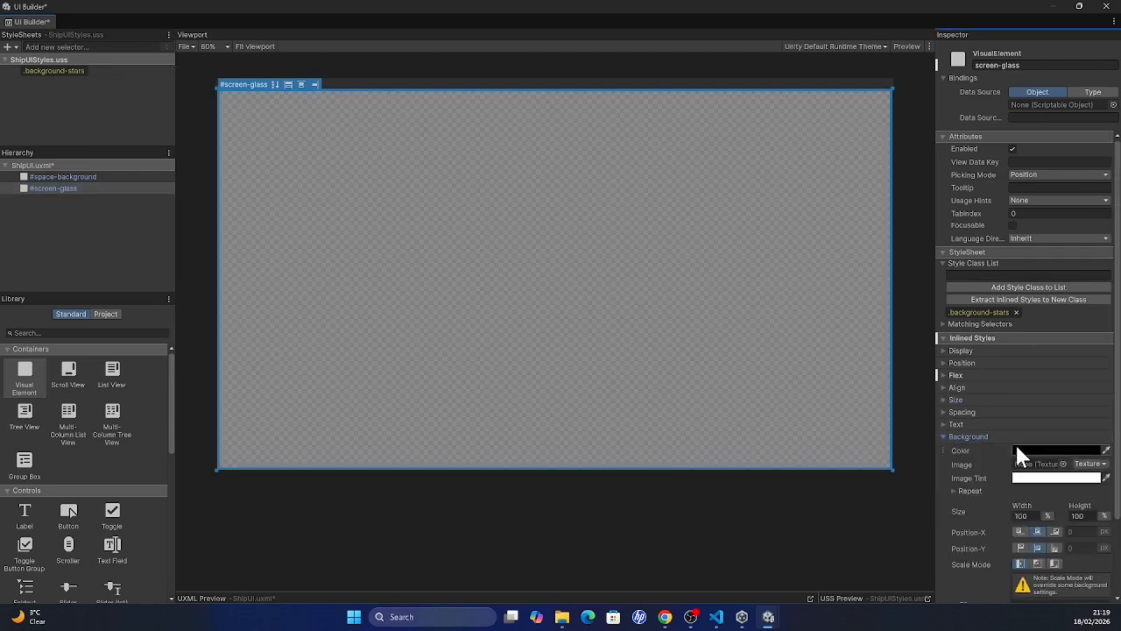
click(1079, 451)
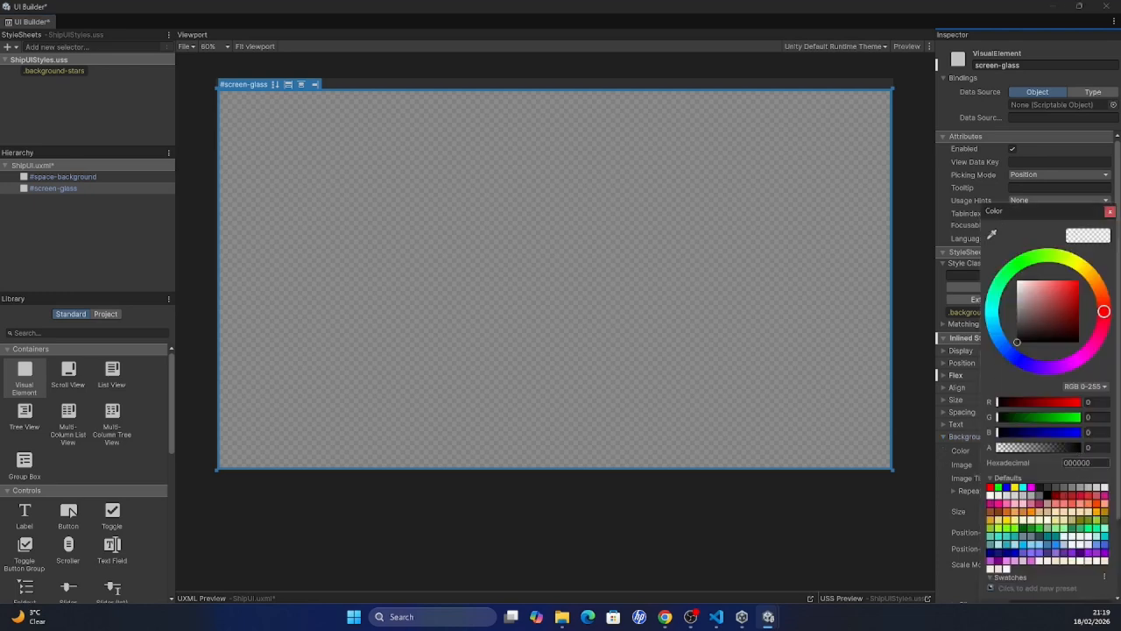
click(1085, 462)
text(082844)
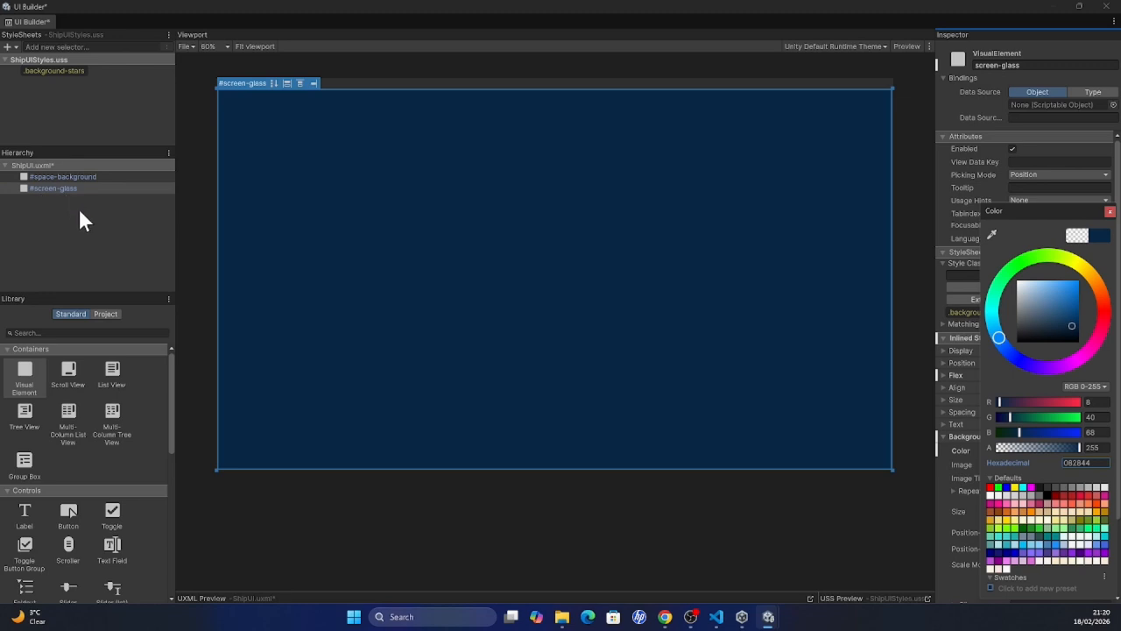
click(79, 189)
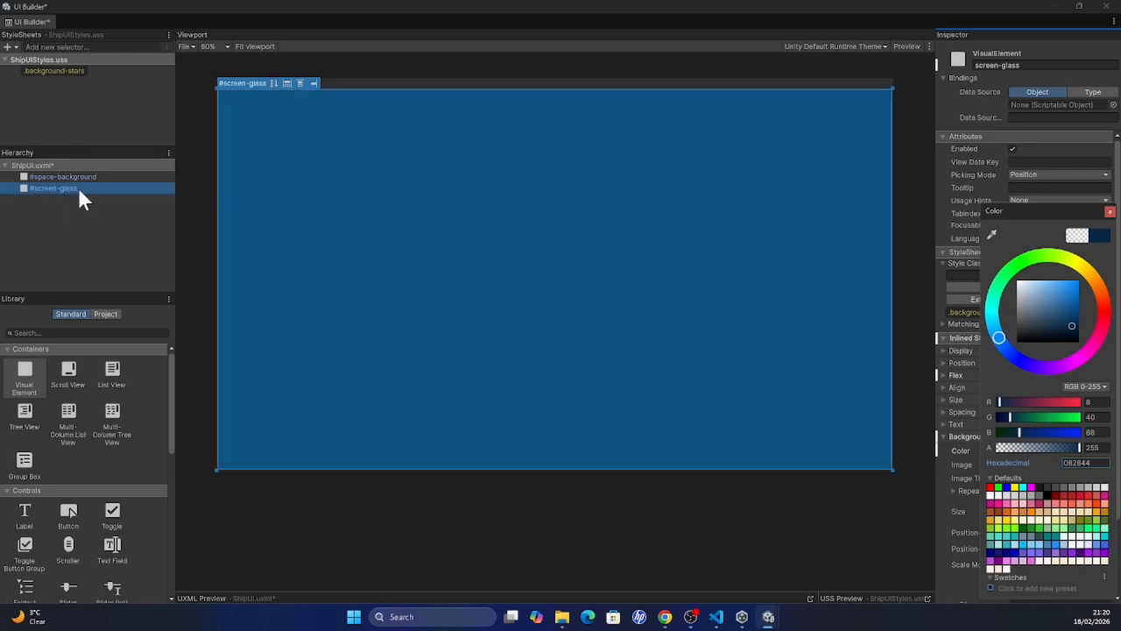
click(432, 384)
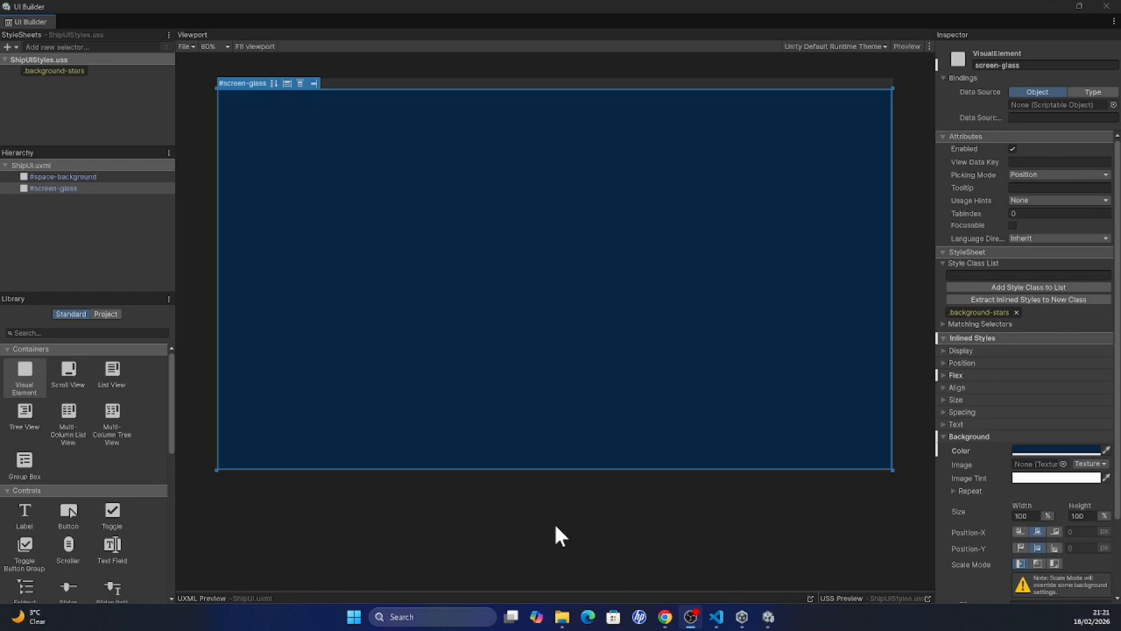
Step: Add a visual element named stars-far-A inside space-background and apply the .background-stars class to it
drag(27, 372, 81, 181)
double_click(81, 189)
text(stars-far-A)
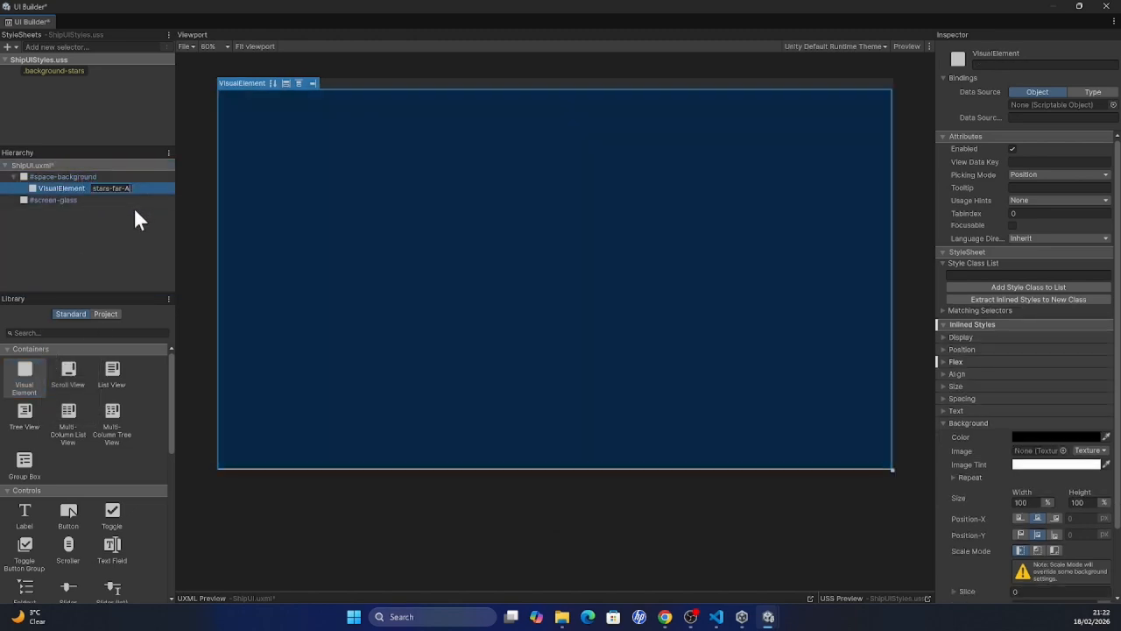
click(127, 237)
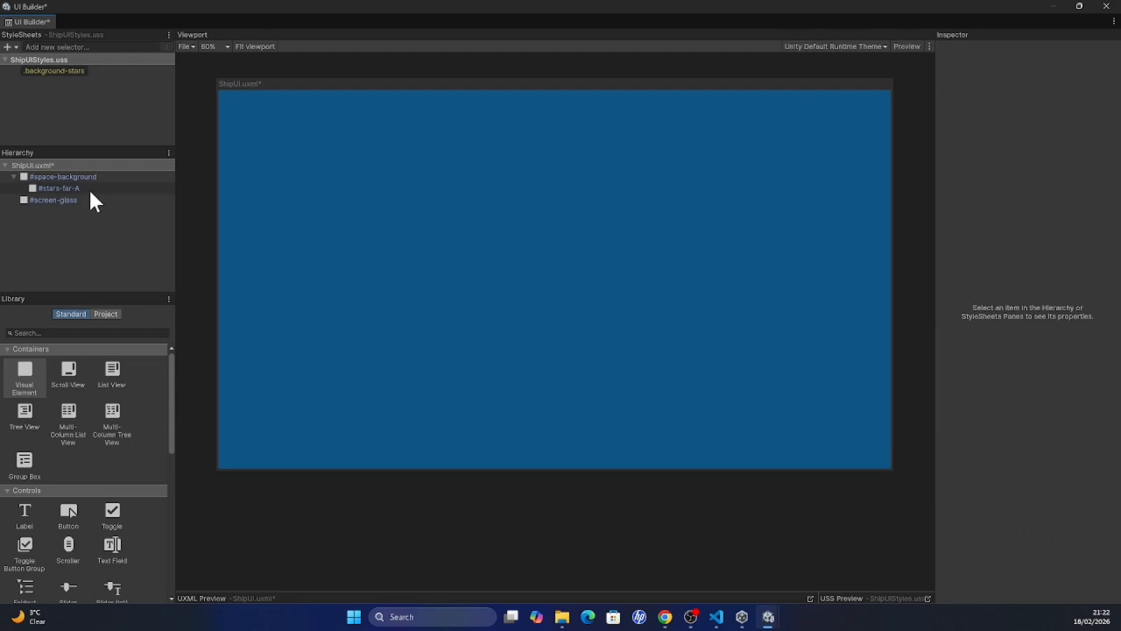
click(89, 189)
drag(53, 70, 71, 194)
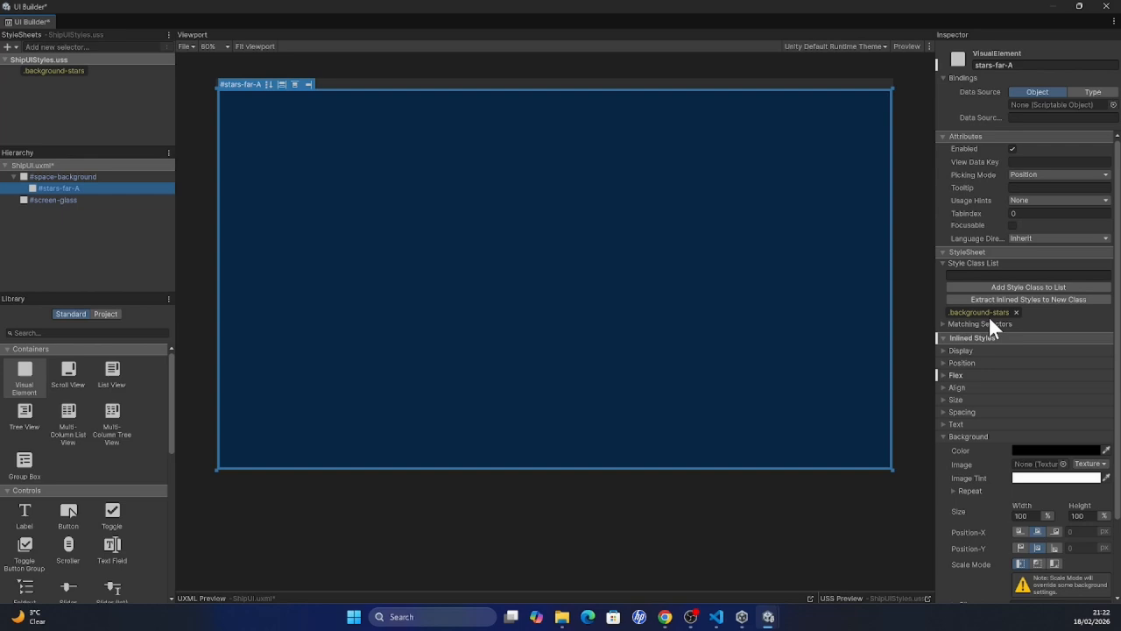
Step: Set the background image of stars-far-A to the stars_far texture
scroll(1007, 378, down, 2)
scroll(989, 369, down, 1)
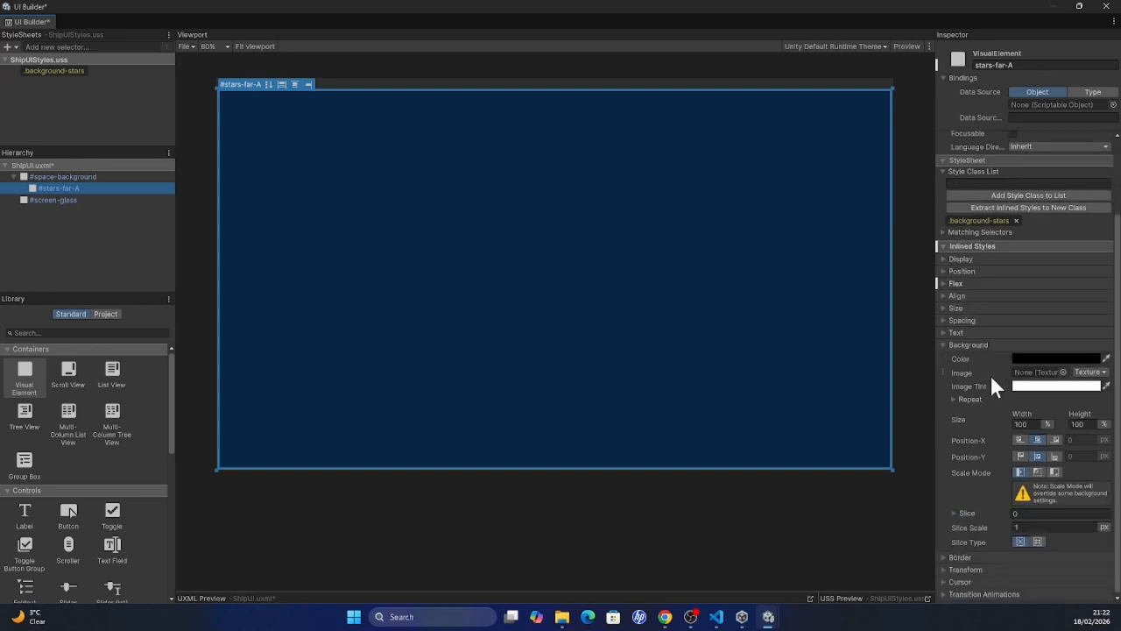
click(1062, 372)
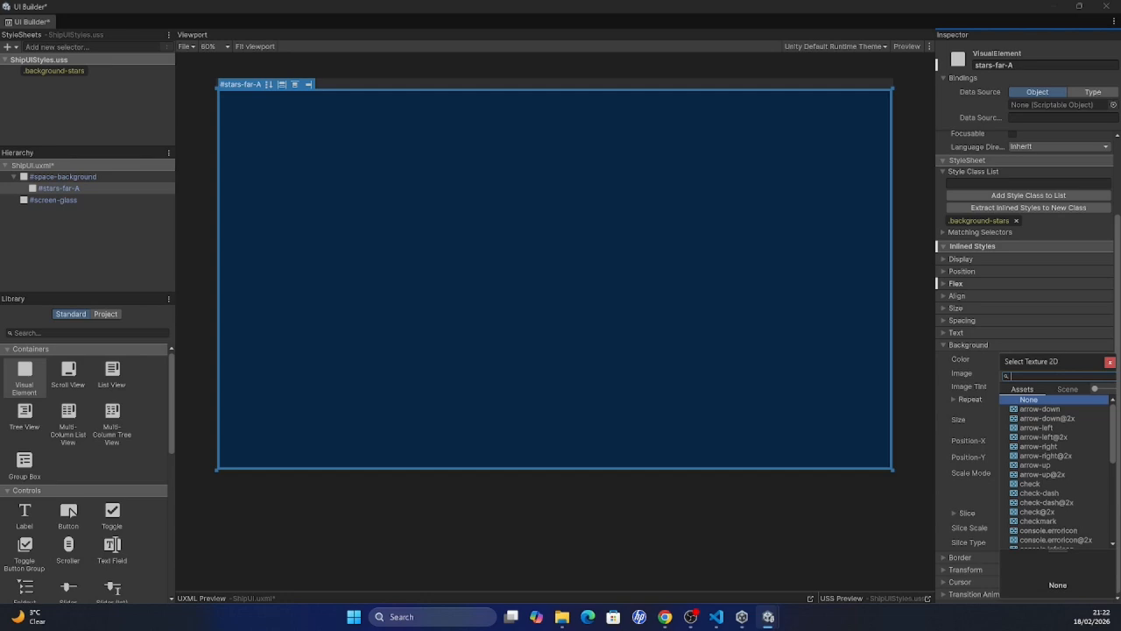
text(w)
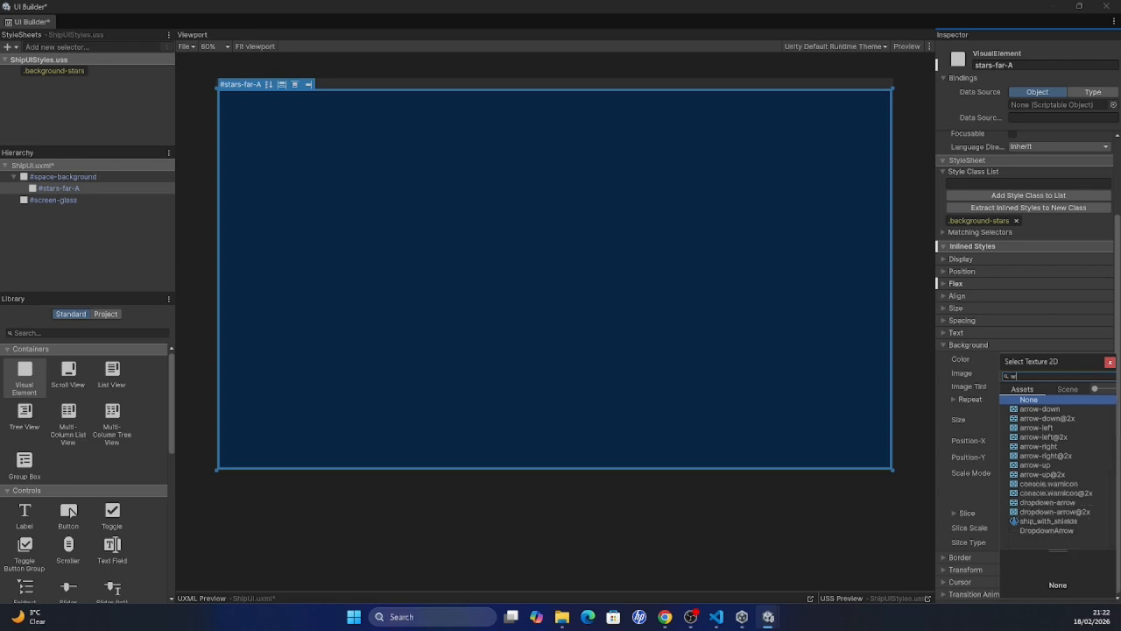
key(BackSpace)
text(star)
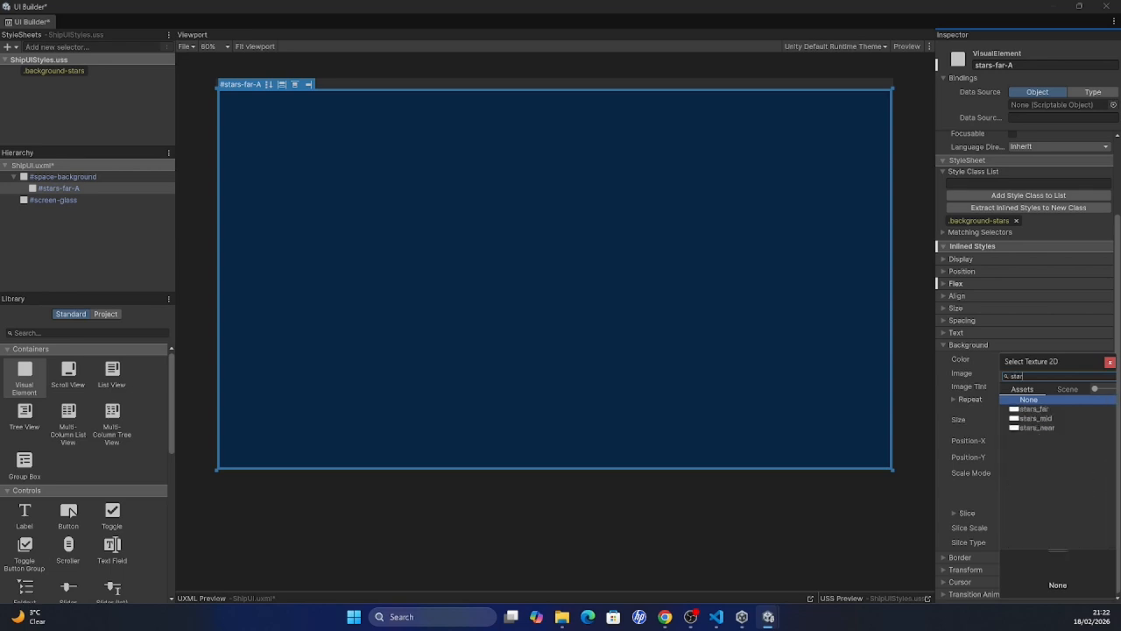
click(1062, 408)
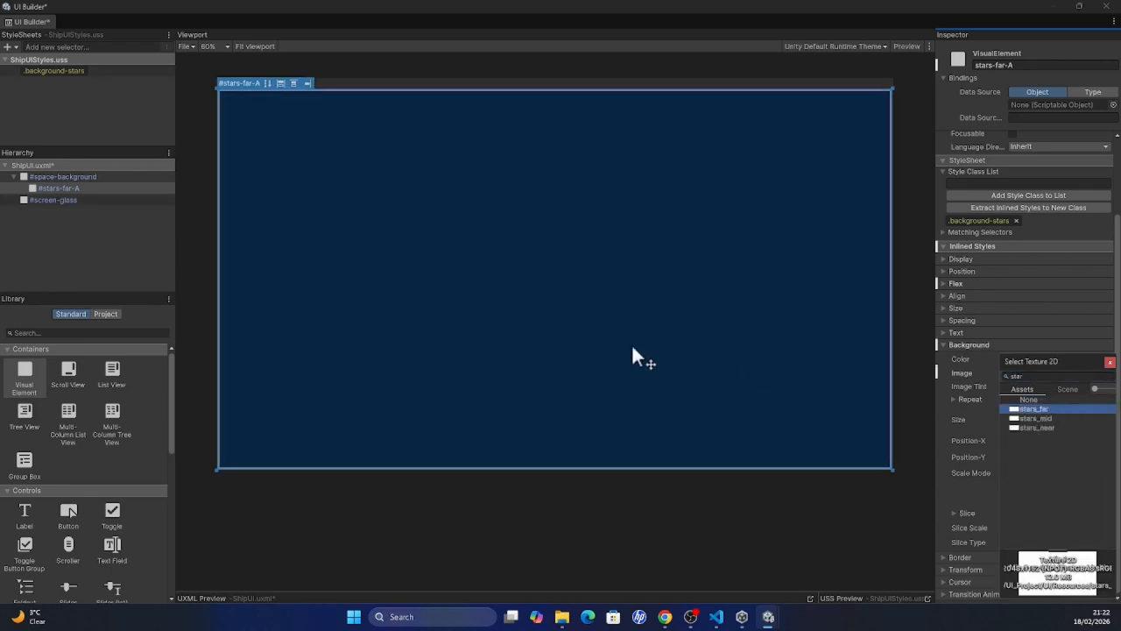
Step: Duplicate the stars-far-A element and rename the copy stars-far-B
click(81, 187)
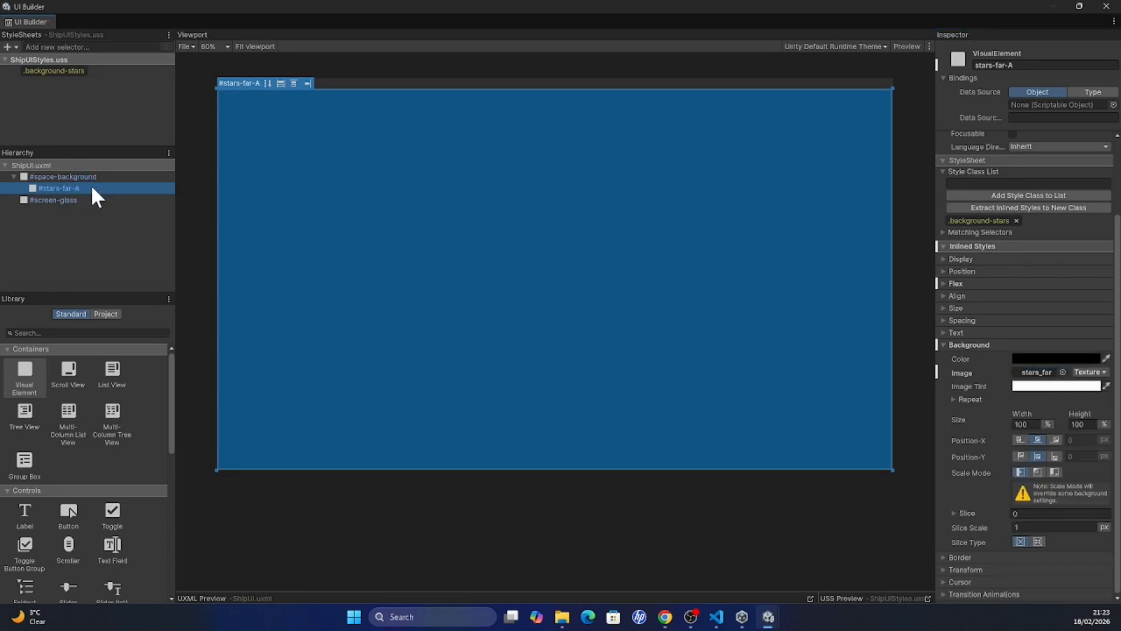
key(ctrl+d)
right_click(83, 199)
click(123, 239)
key(BackSpace)
text(B)
key(Return)
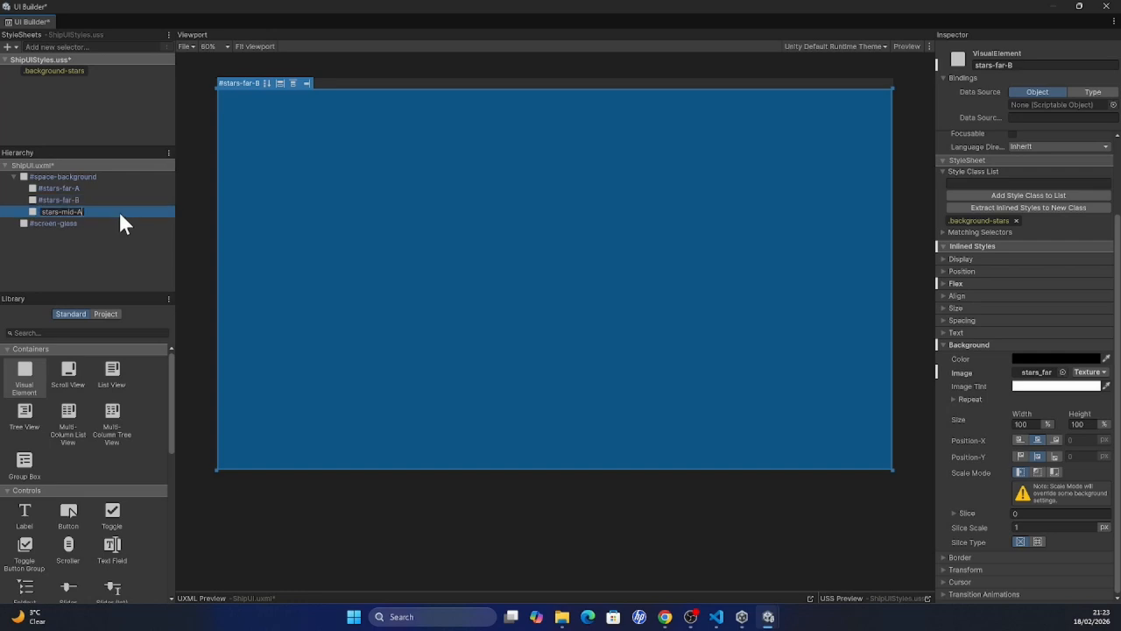
Step: Name the copy of stars-far-B stars-mid-A and set its background image to the stars_mid texture
key(Return)
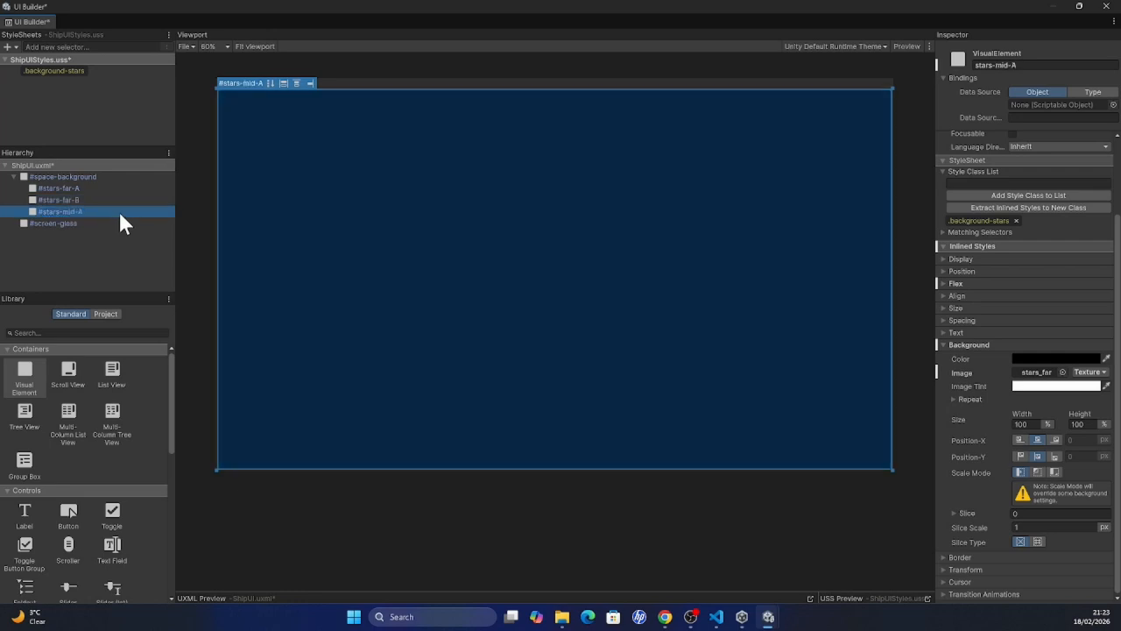
click(1062, 372)
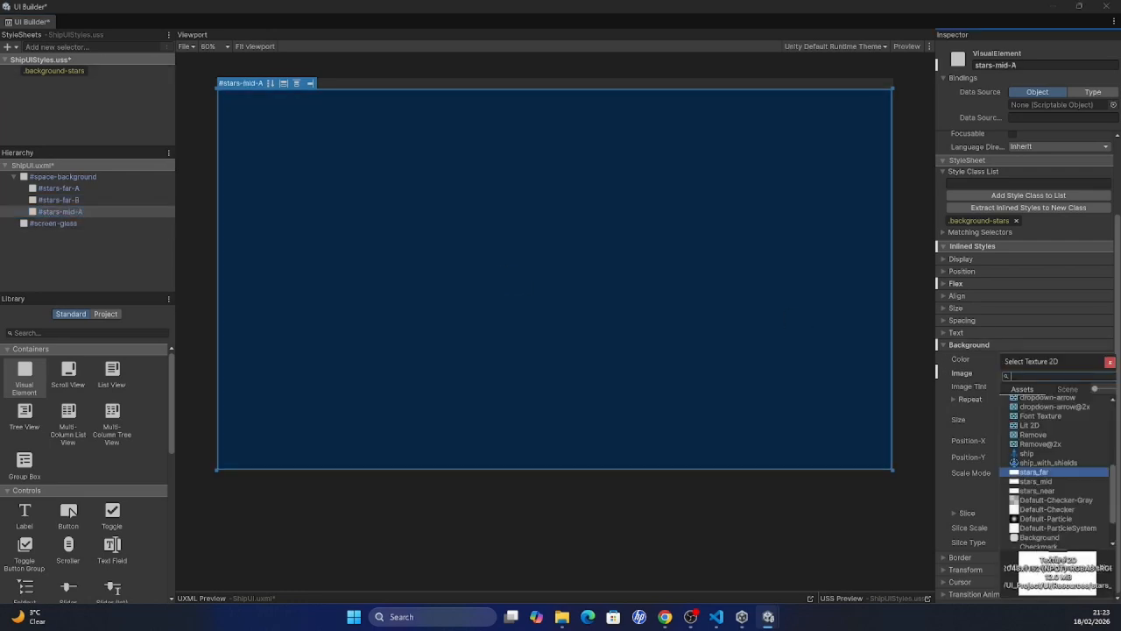
text(stars)
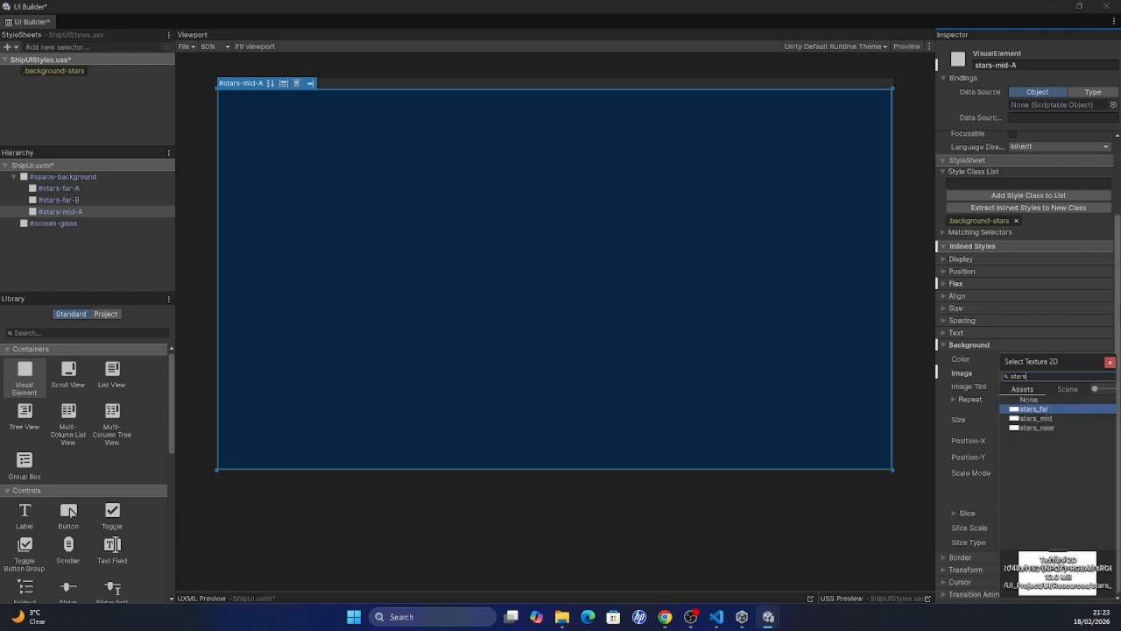
click(1043, 416)
Step: Duplicate the stars-mid-A element and rename the copy stars-mid-B
click(120, 212)
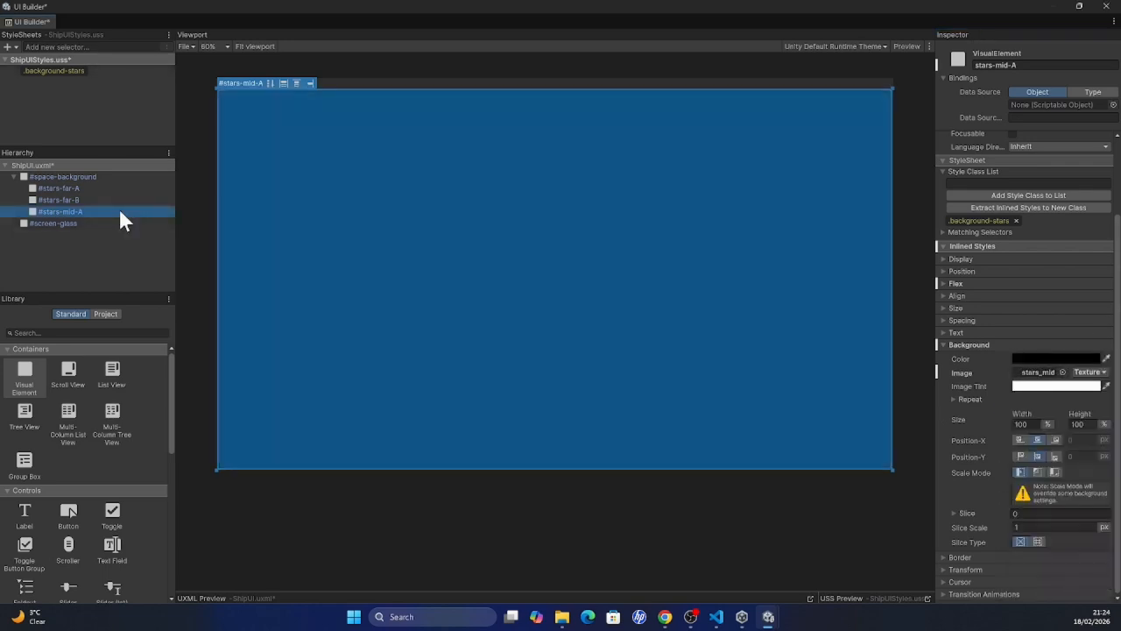
key(ctrl+d)
right_click(91, 220)
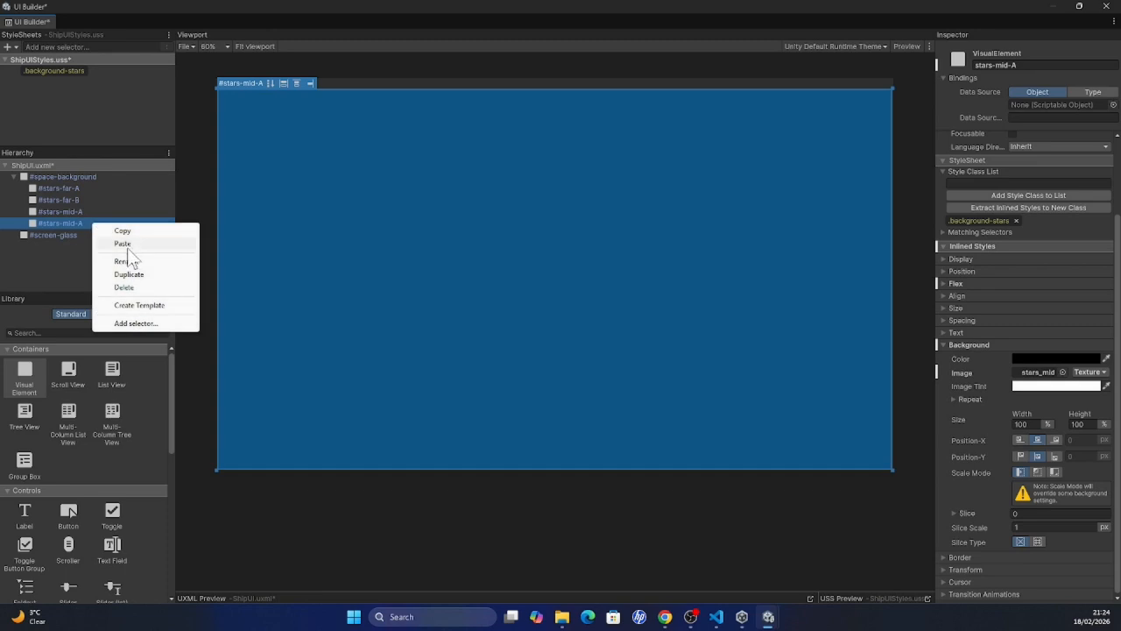
click(128, 262)
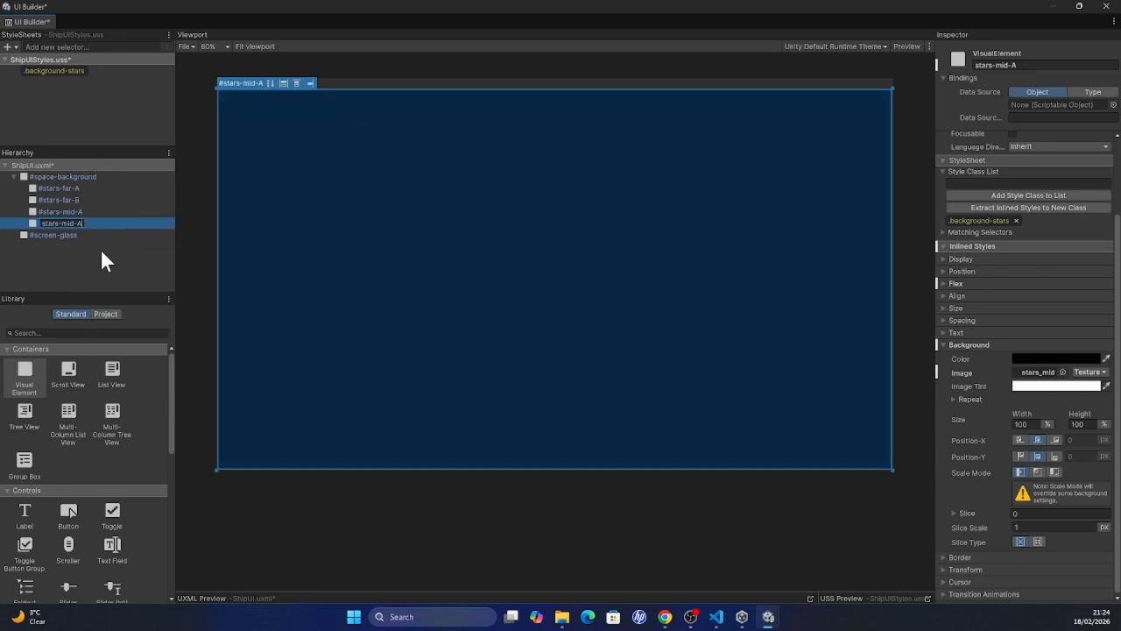
text(B)
key(Return)
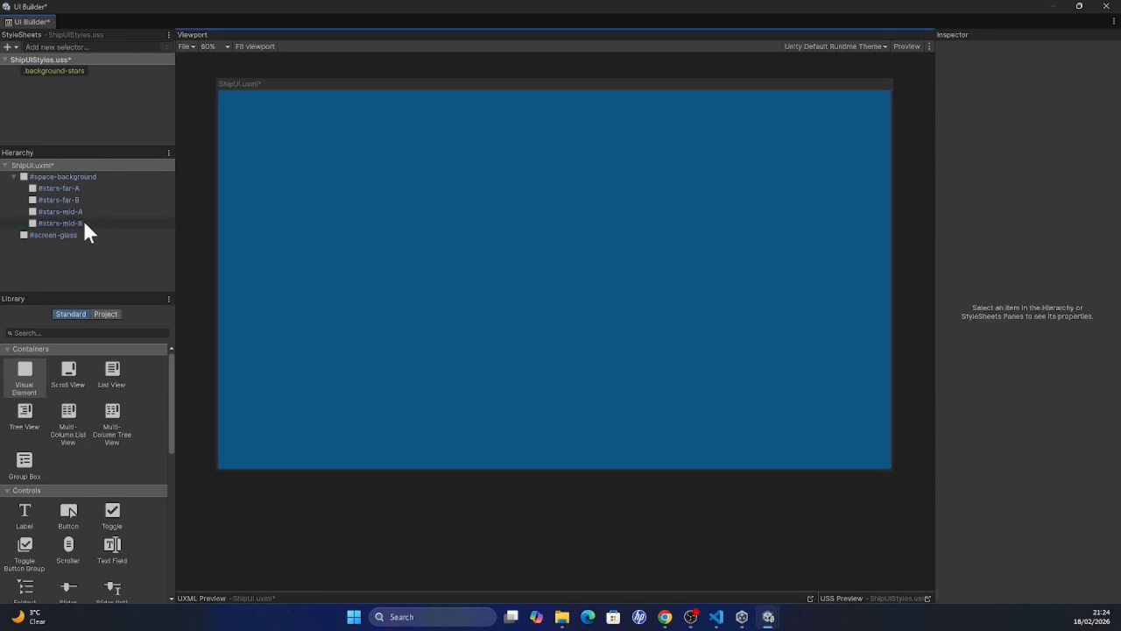
Step: Duplicate the stars-mid-B element and rename the copy stars-near-A
click(70, 224)
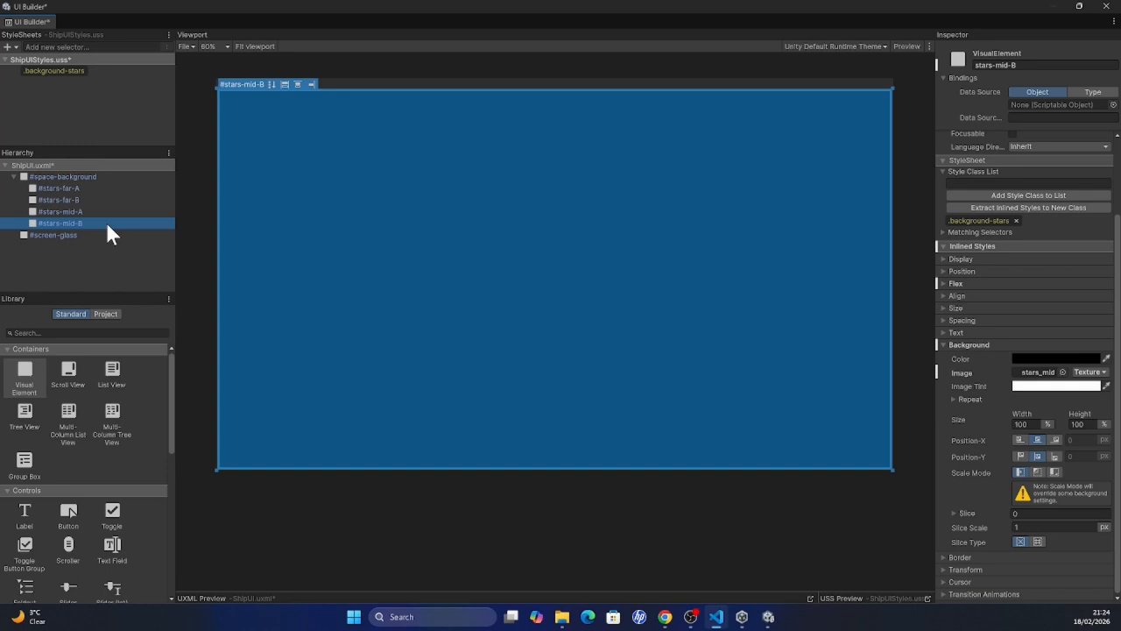
key(ctrl+d)
right_click(96, 235)
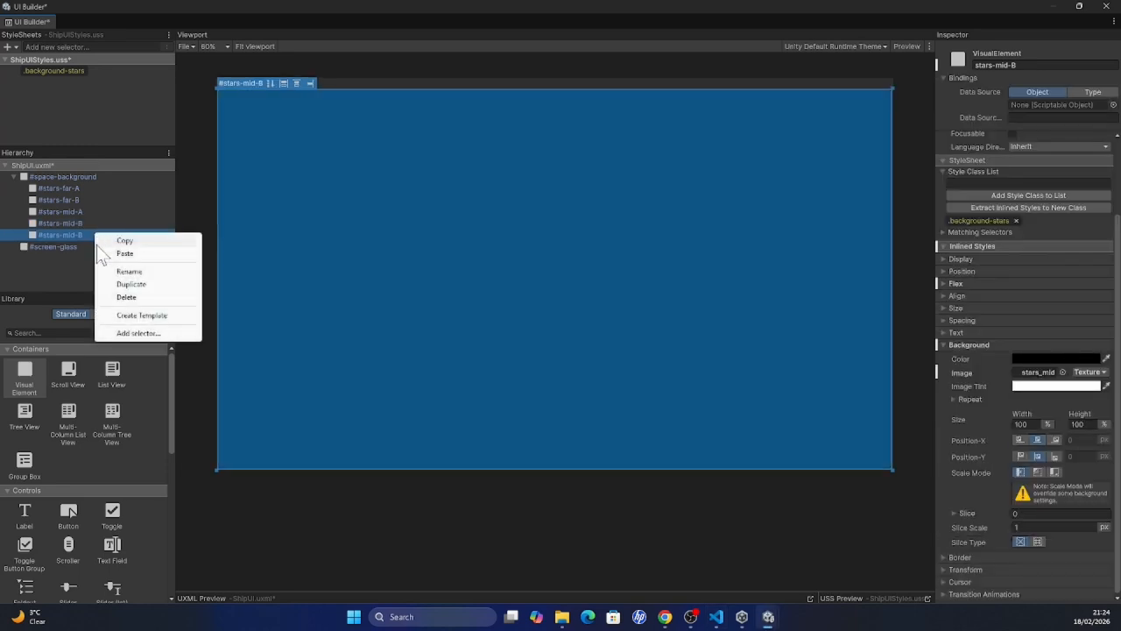
click(139, 271)
drag(82, 234, 67, 234)
text(near-A)
key(Return)
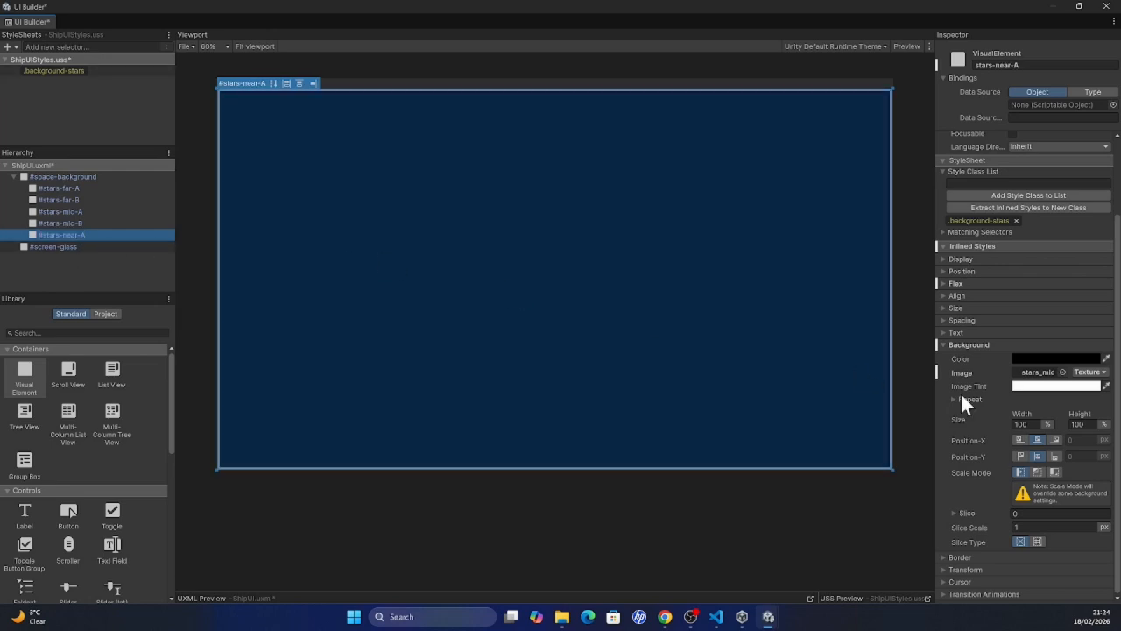
Step: Set the background image of stars-near-A to the stars_near texture
click(1064, 371)
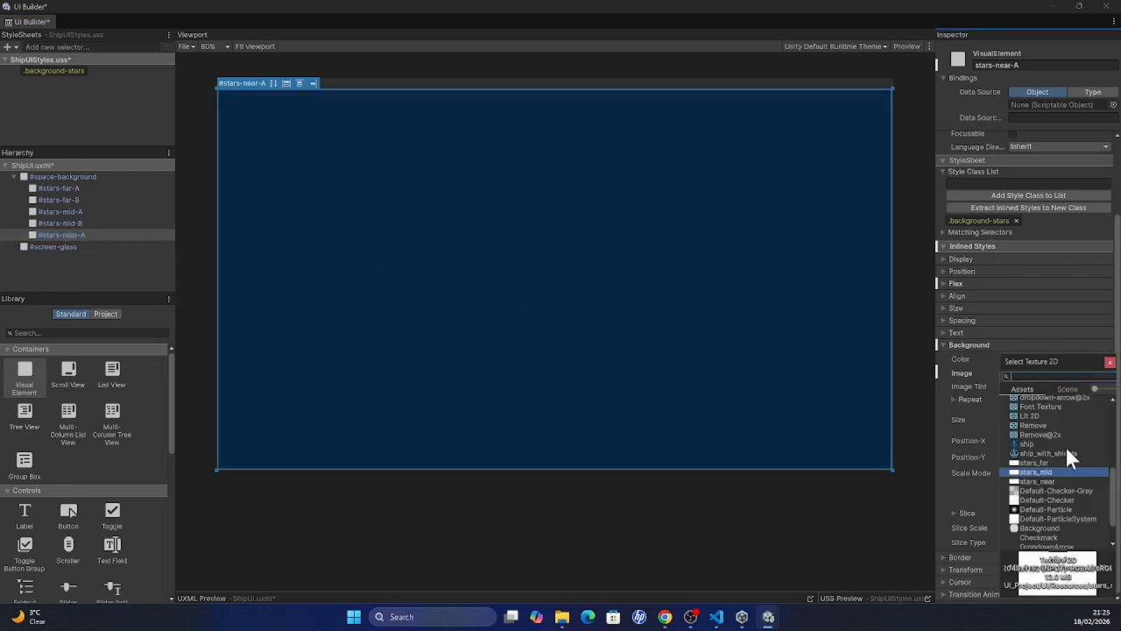
click(1049, 481)
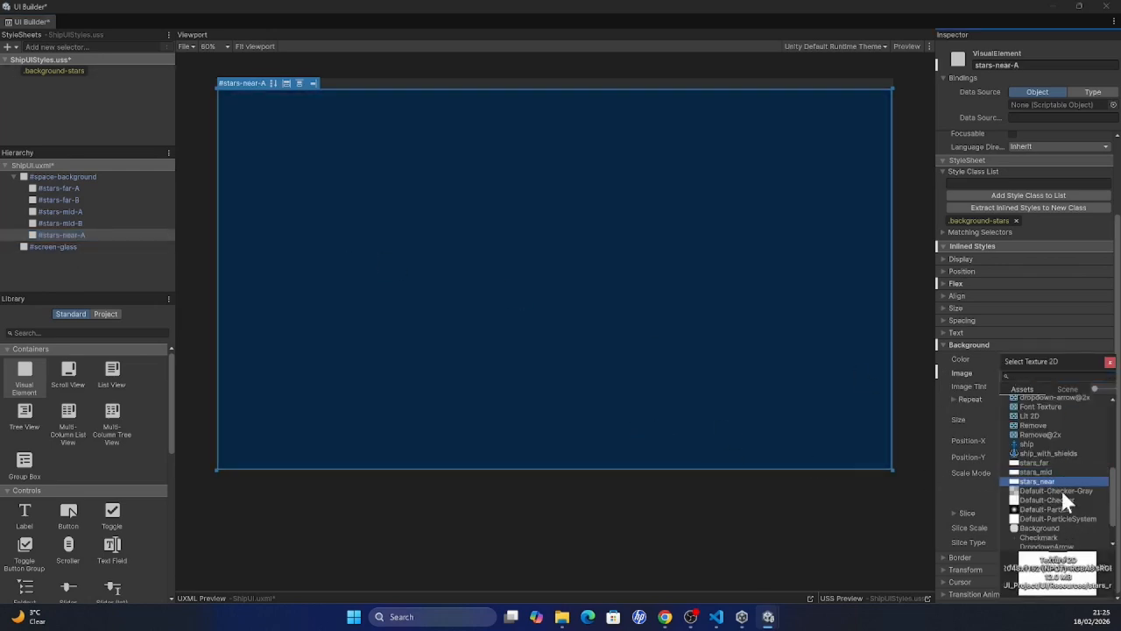
click(1050, 481)
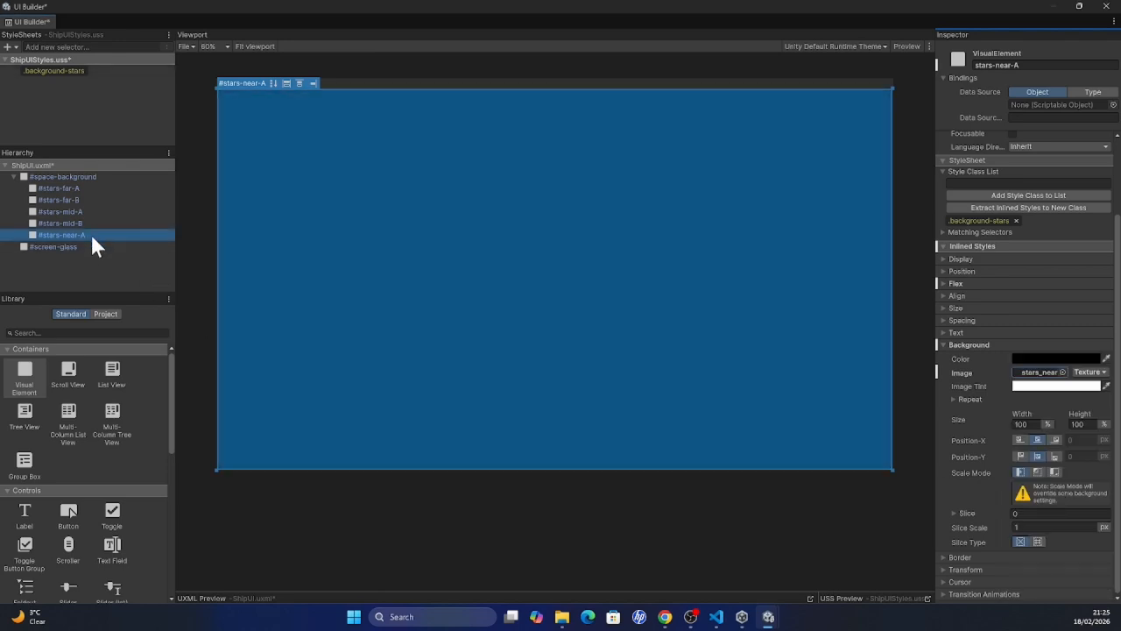
Step: Duplicate the stars-near-A element and rename the copy stars-near-B
click(90, 233)
key(ctrl+d)
right_click(79, 246)
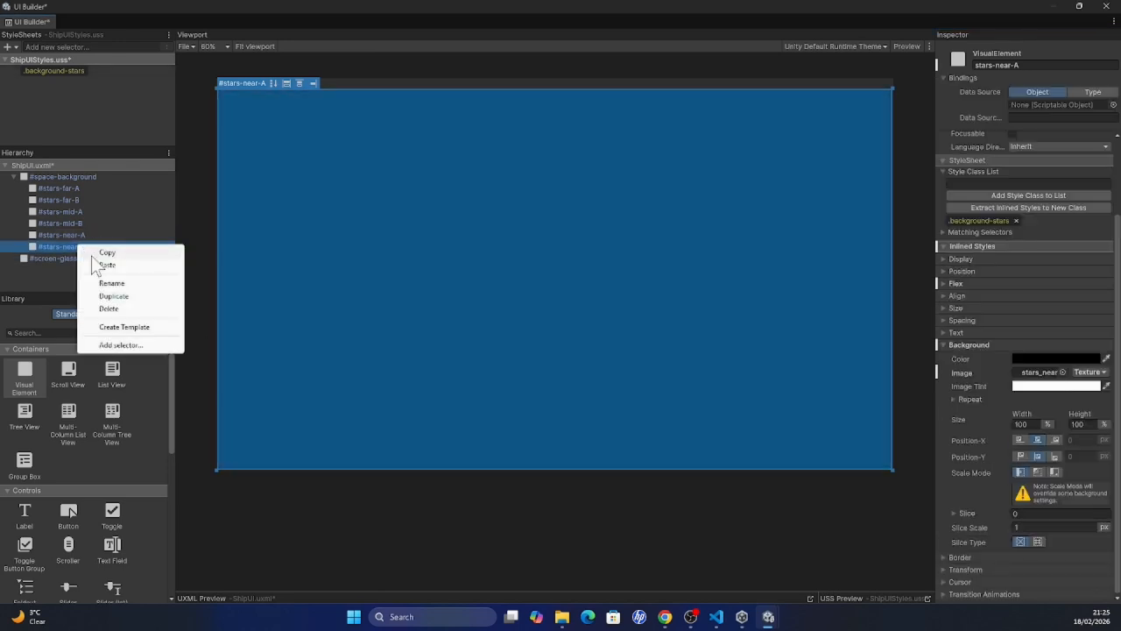
click(126, 281)
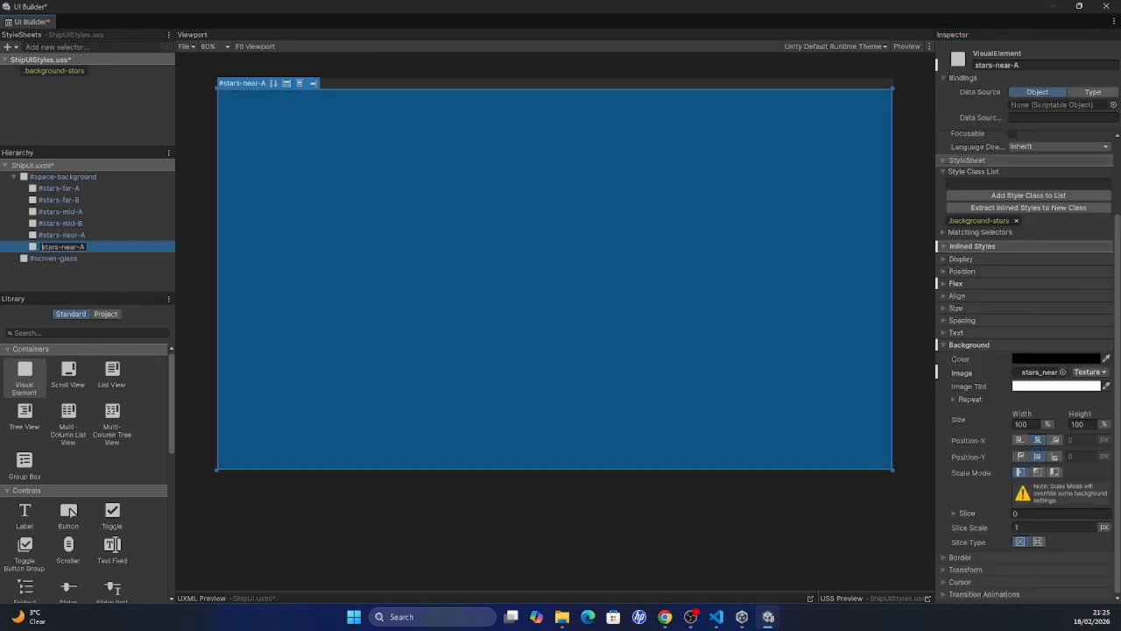
key(BackSpace)
text(B)
key(Return)
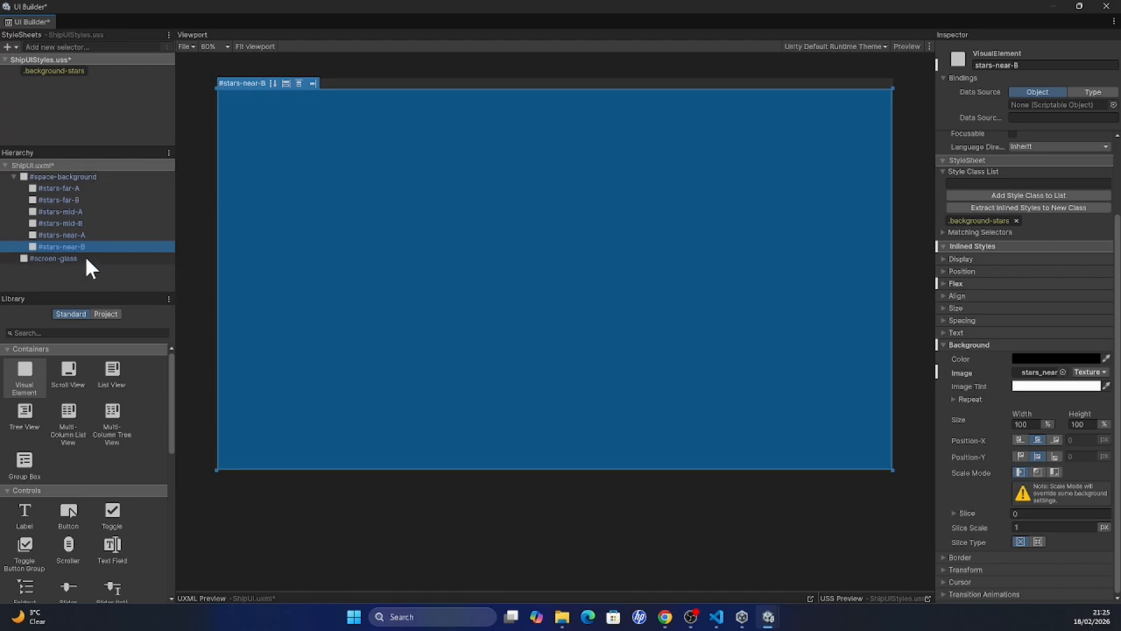
Step: Set the alpha of the screen-glass background color to 180 and save the document
click(74, 261)
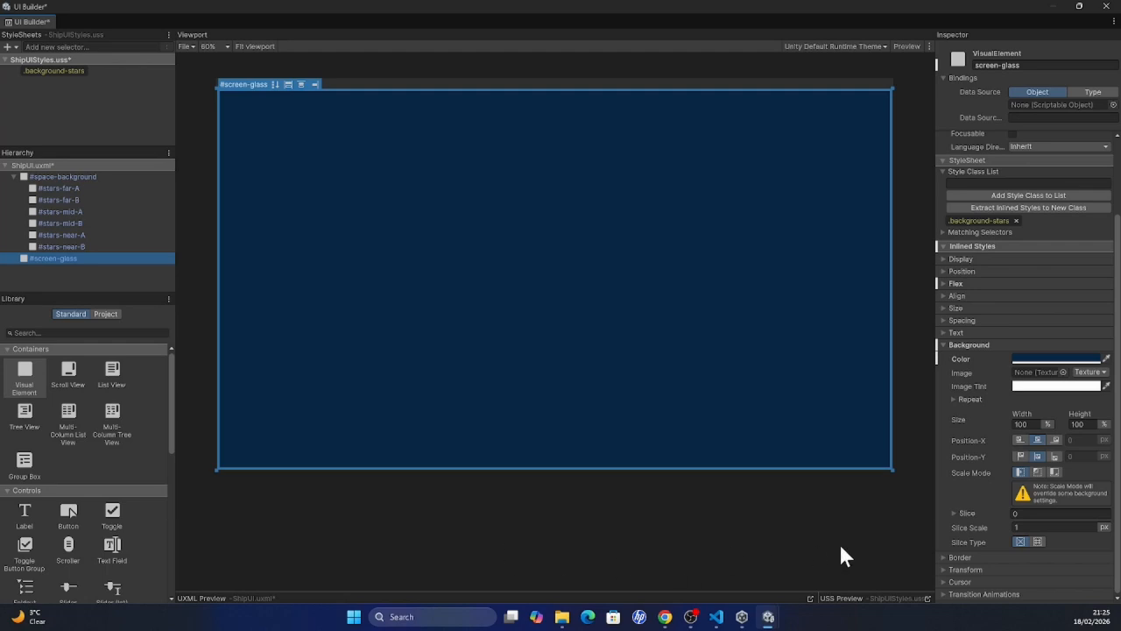
click(1086, 359)
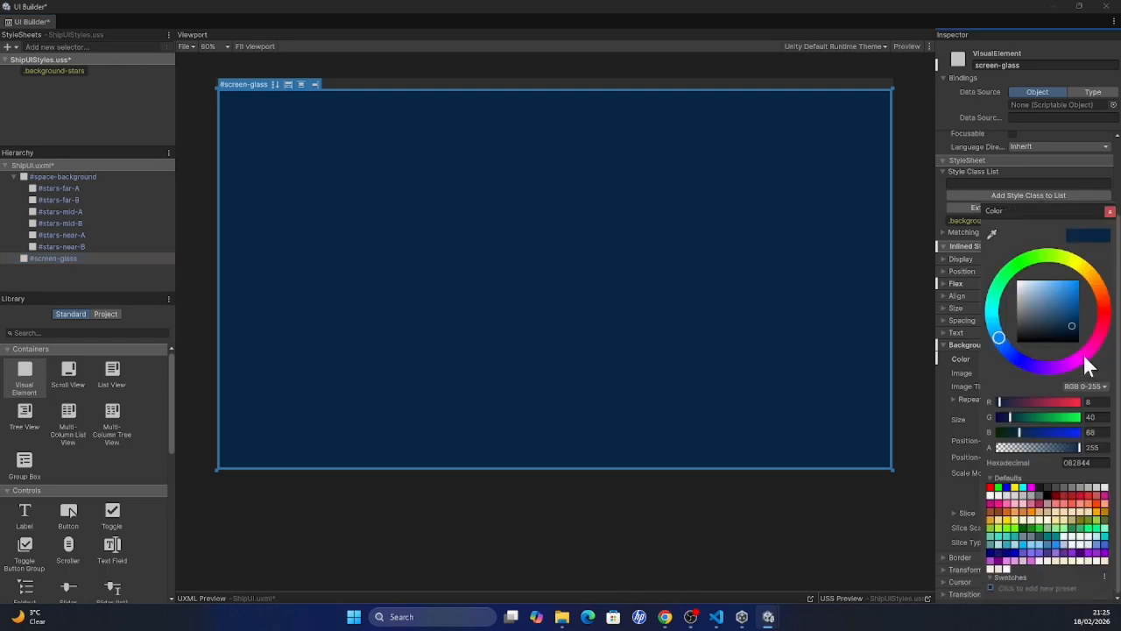
click(1092, 447)
text(180)
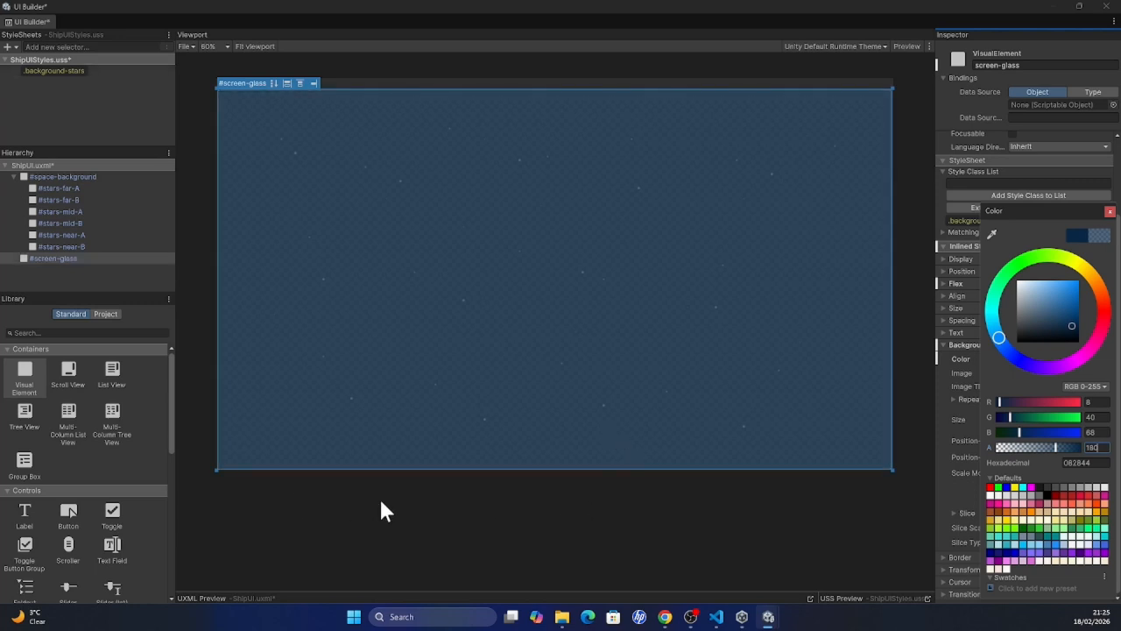
key(ctrl+s)
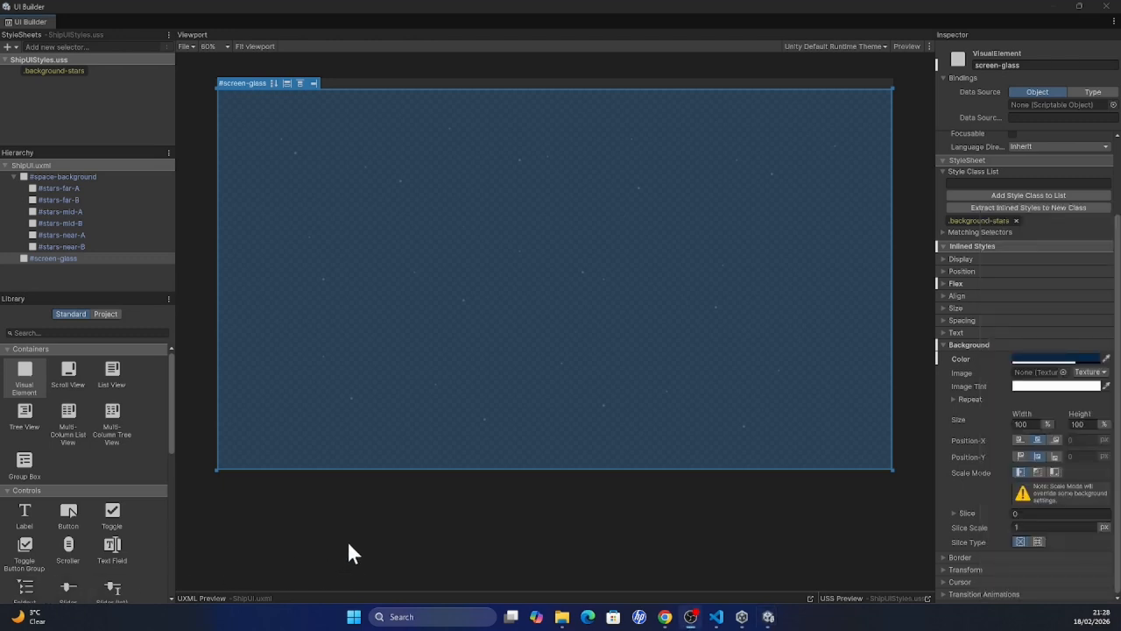
Step: Add a Visual Element inside screen-glass and name it main-panel
click(103, 258)
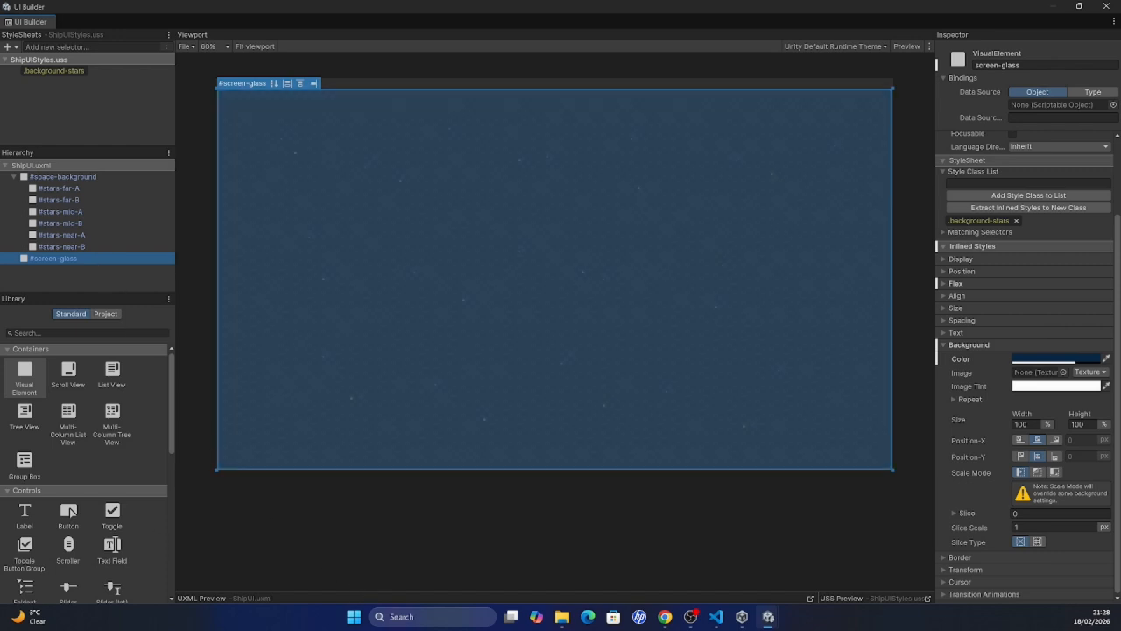
key(alt+Tab)
drag(32, 380, 56, 257)
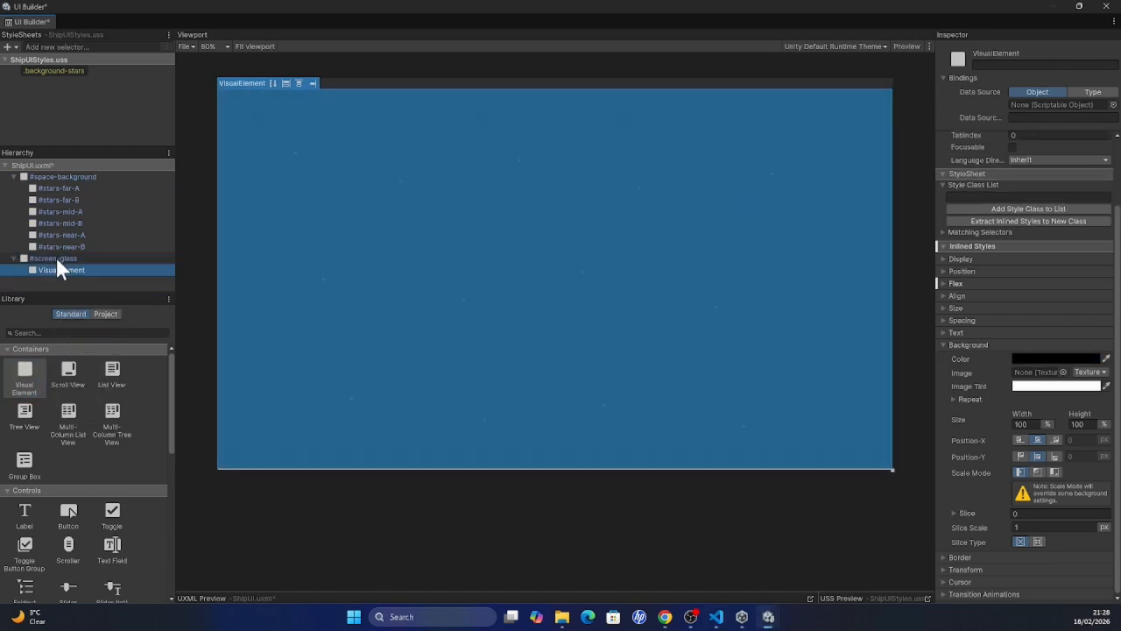
right_click(73, 273)
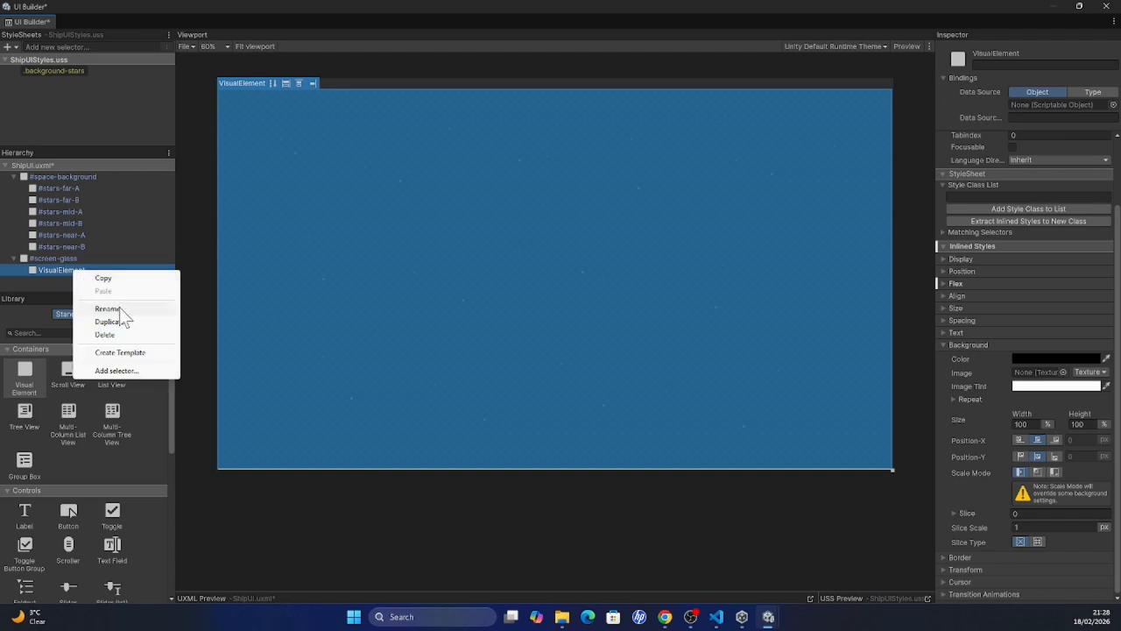
click(118, 309)
text(main-panel)
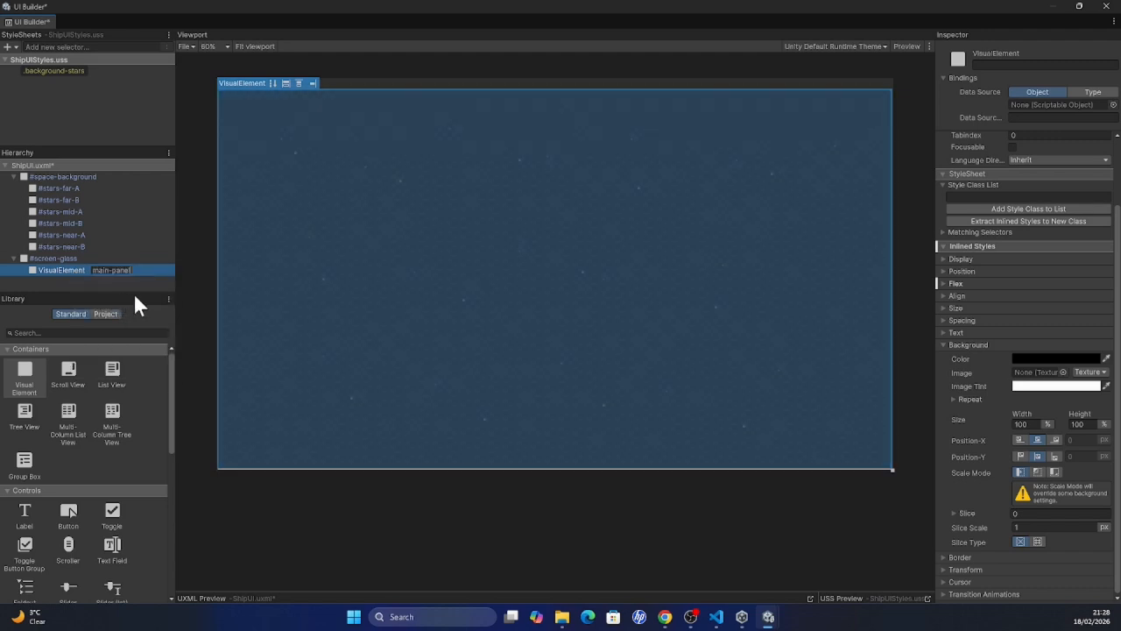
click(156, 293)
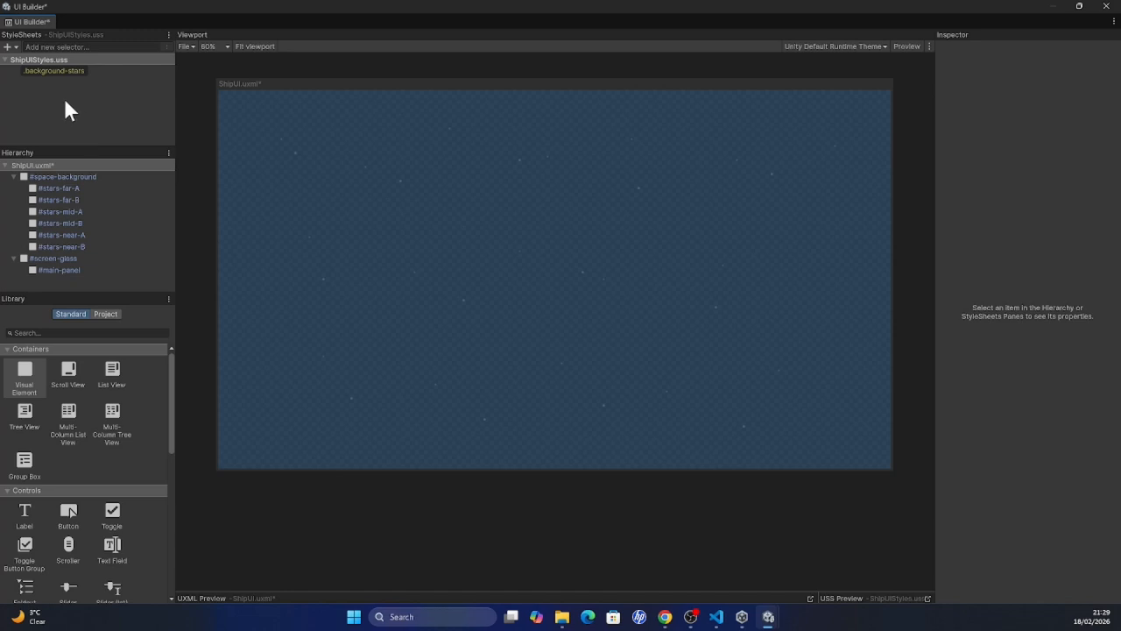
Step: Add a .main-panel class selector to the ShipUIStyles.uss style sheet
click(28, 47)
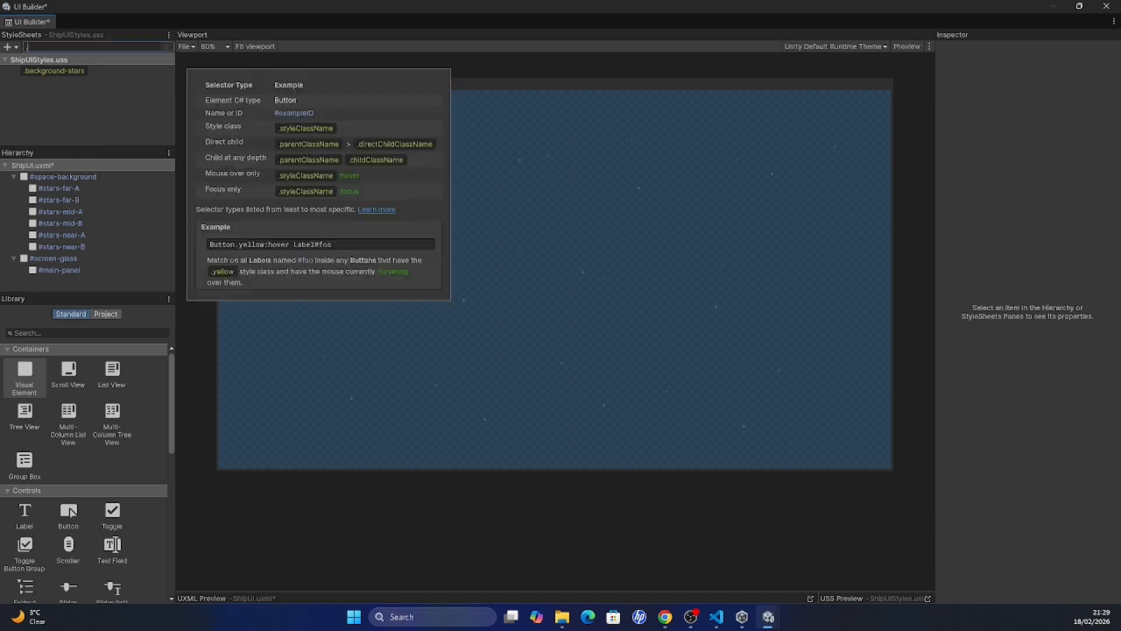
text(.main-panel)
key(Return)
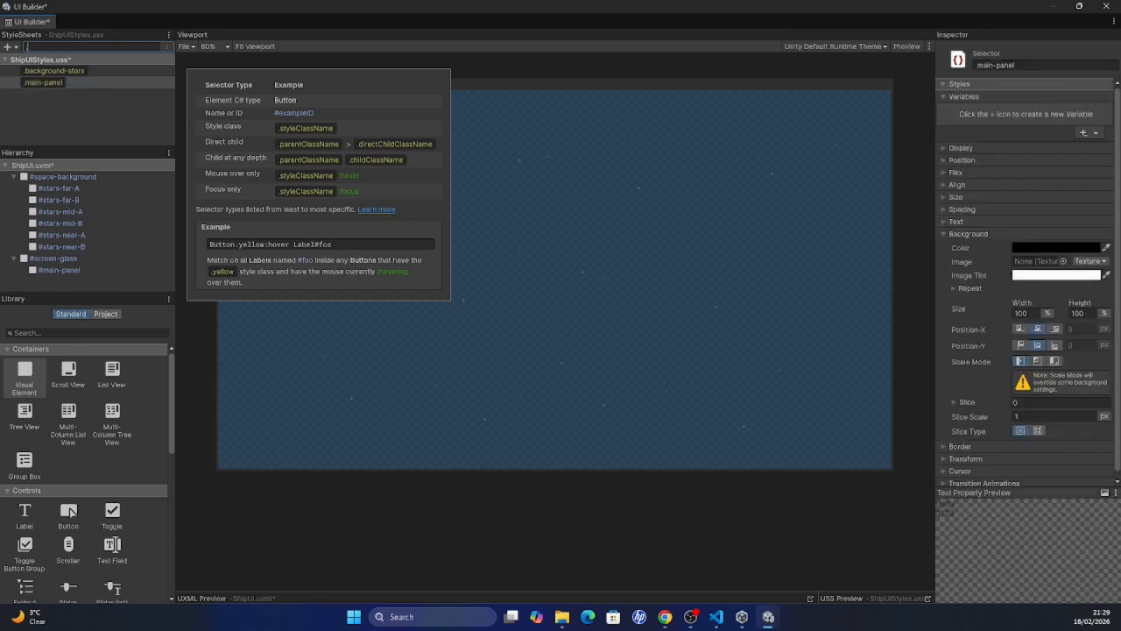
Step: Set the flex Grow of the .main-panel selector to 1
click(979, 175)
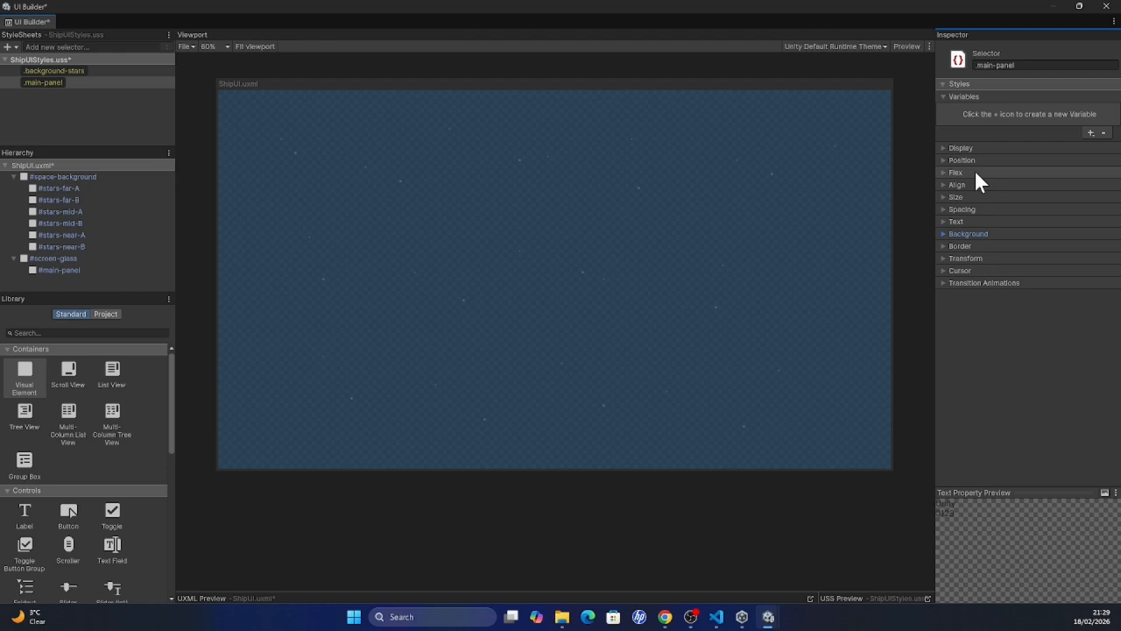
click(976, 173)
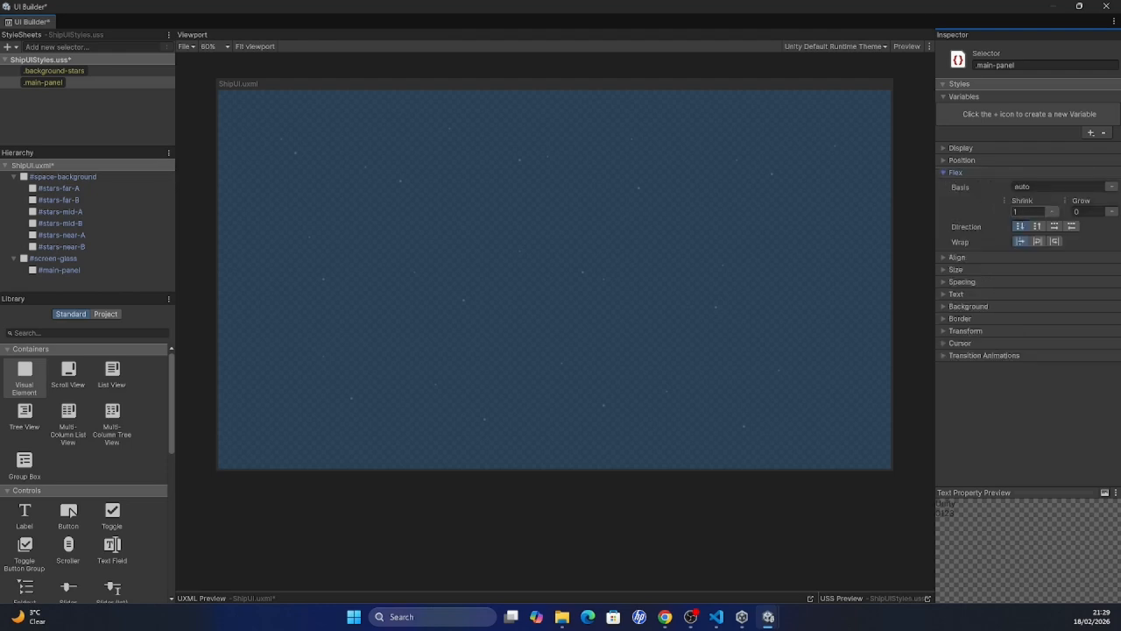
click(1027, 212)
key(Tab)
key(Return)
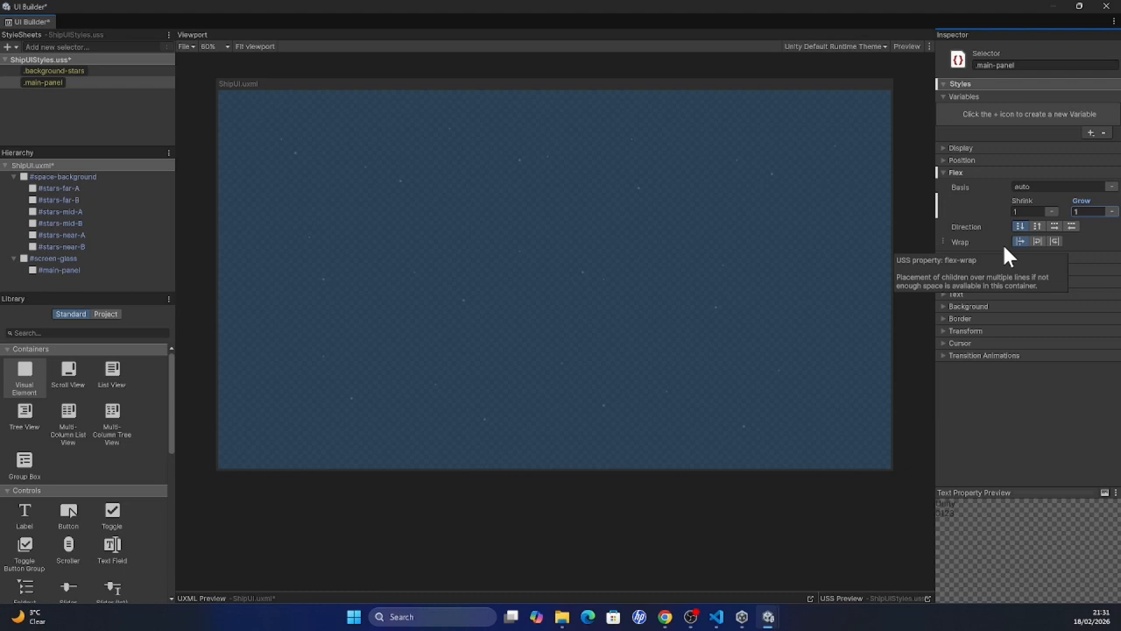
Step: Set the margin of the .main-panel selector to 50 px on all sides
click(1005, 282)
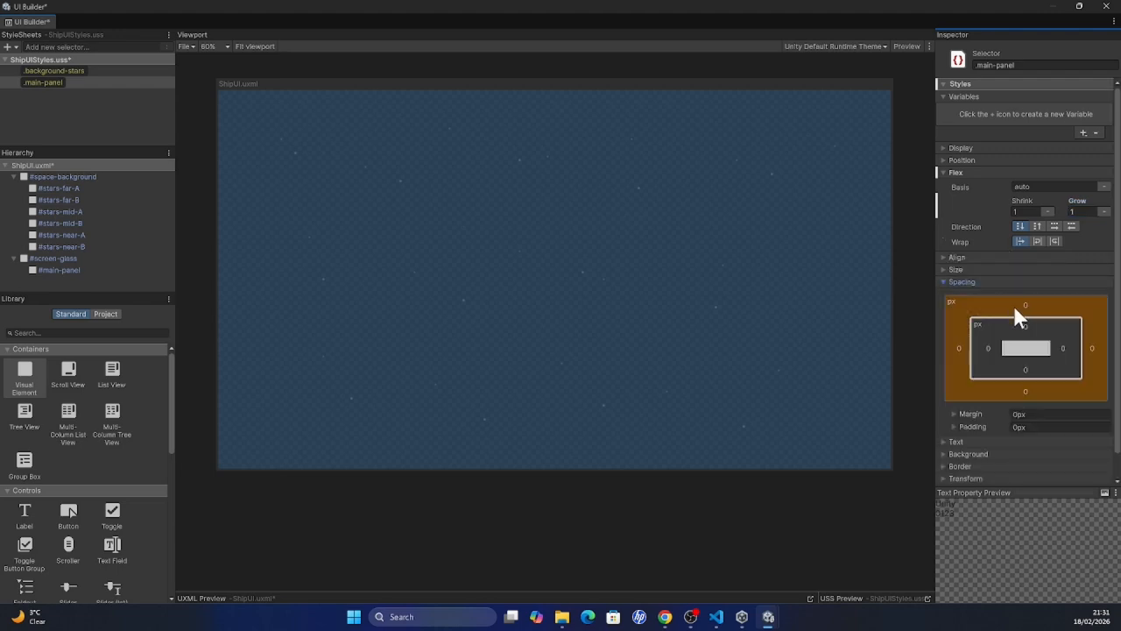
click(1015, 307)
text(50)
key(Return)
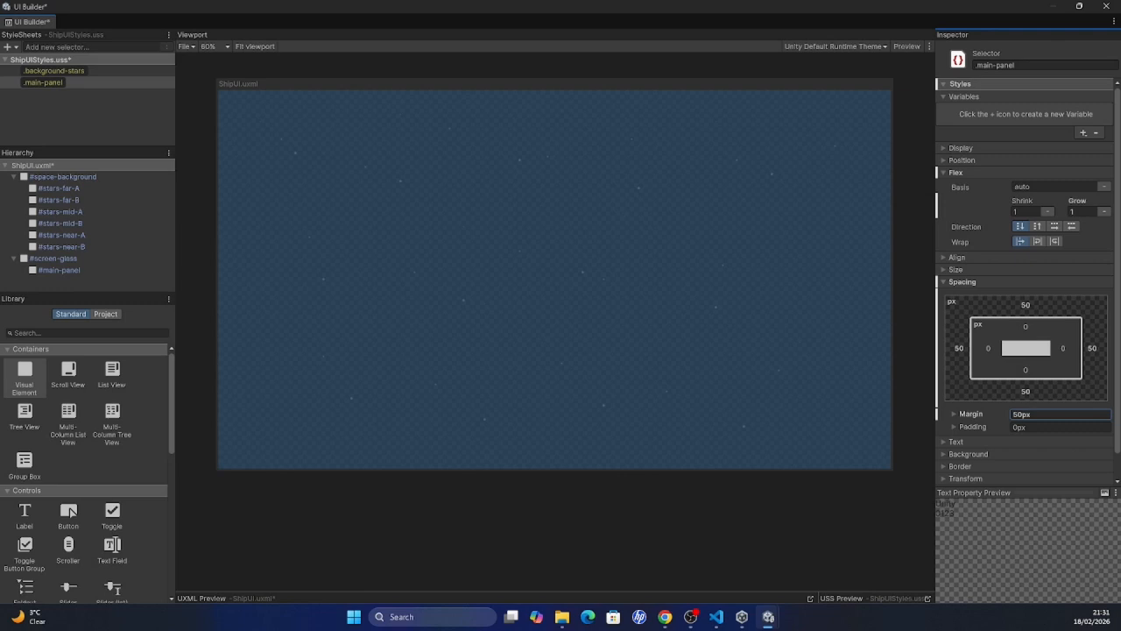
click(964, 281)
Step: Set the border color of the .main-panel selector to hexadecimal 4FDFFF
click(986, 318)
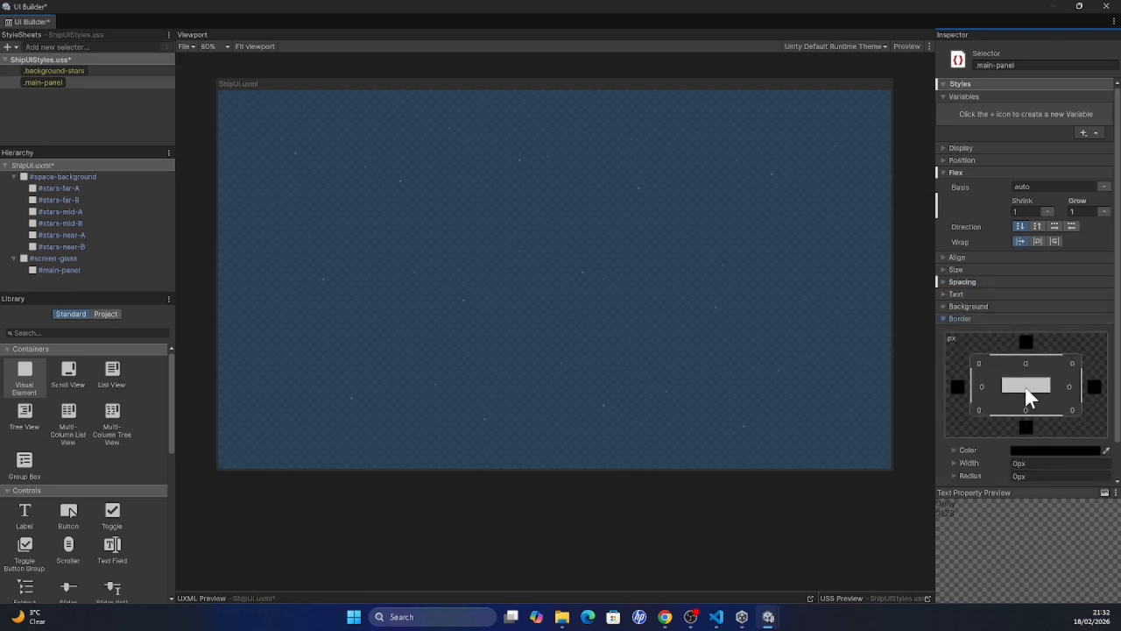
click(1055, 450)
click(1082, 462)
text(4FDFFF)
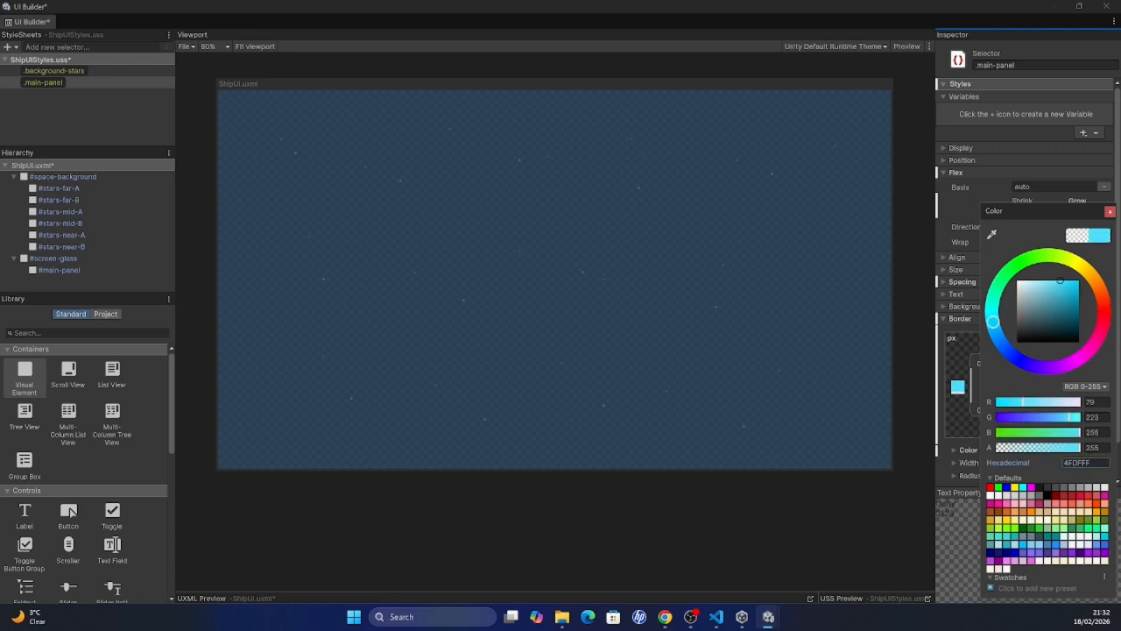
key(Return)
Step: Set the .main-panel selector's border width to 3 px and border radius to 25 px
click(1073, 462)
text(3)
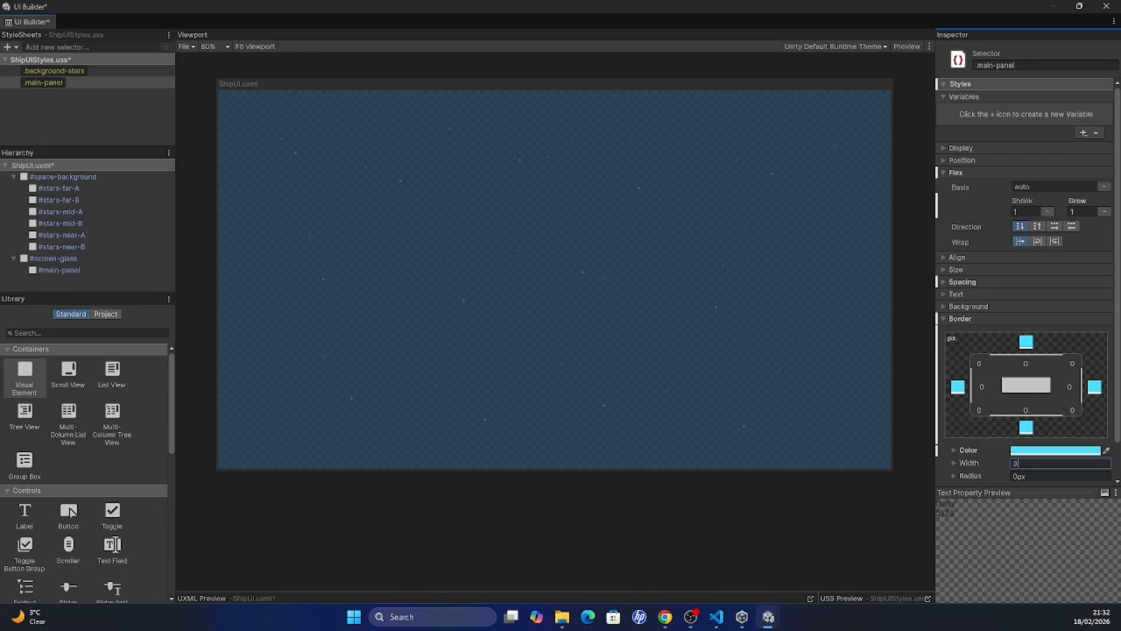
key(Tab)
text(25)
key(Return)
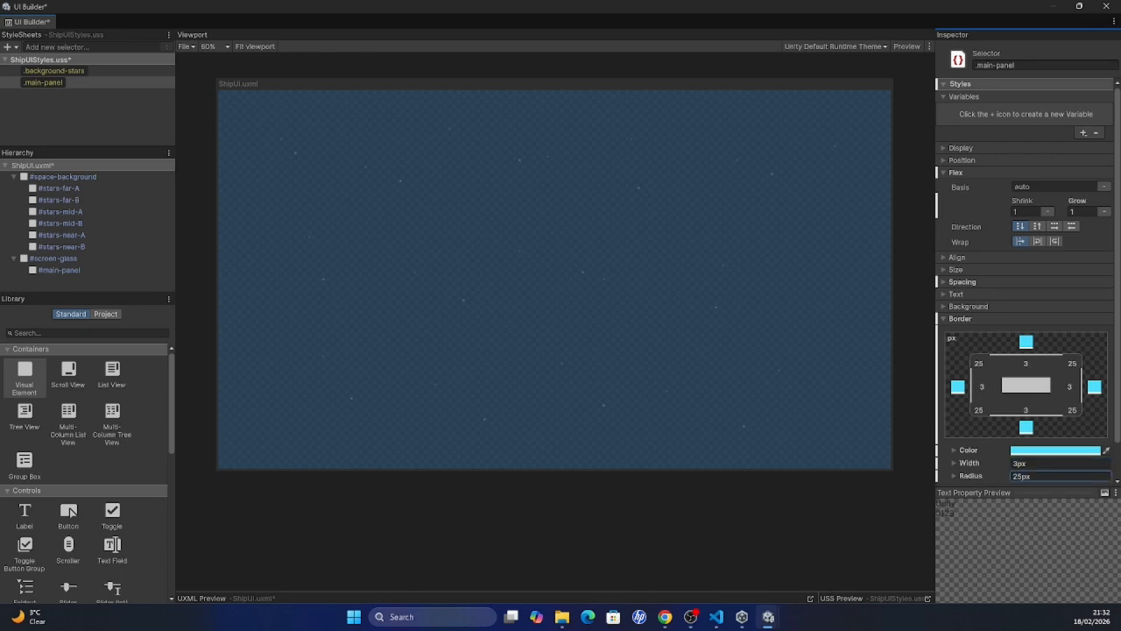
Step: Apply the .main-panel style class to the main-panel element in the hierarchy
click(62, 83)
drag(69, 272, 68, 268)
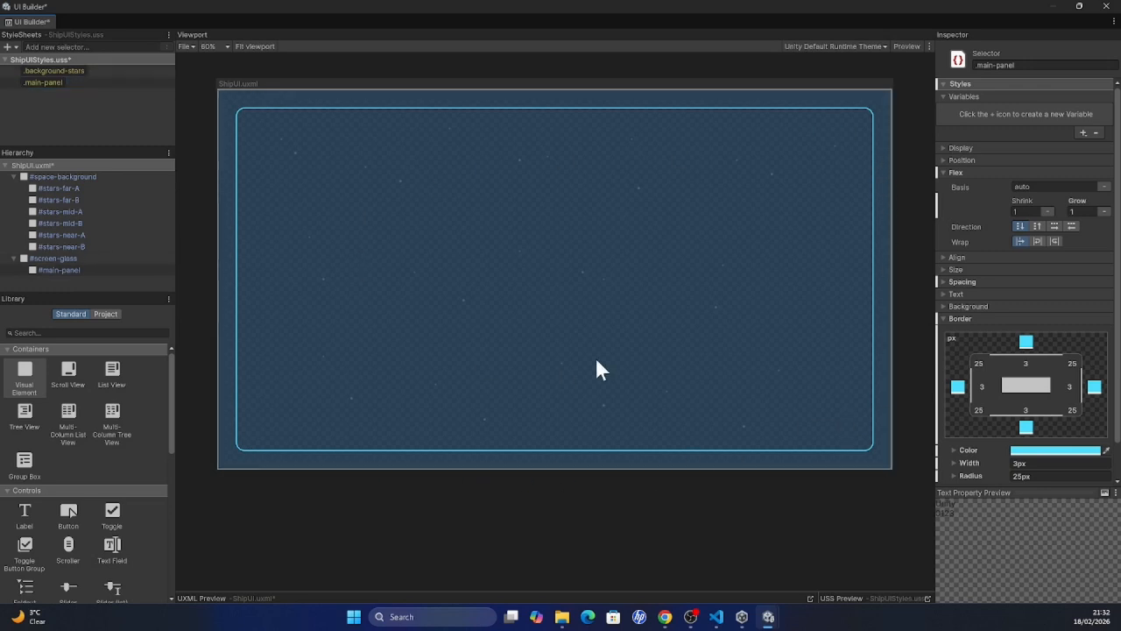
click(656, 402)
Step: Add a Visual Element inside main-panel and name it upper-panel
drag(29, 383, 85, 279)
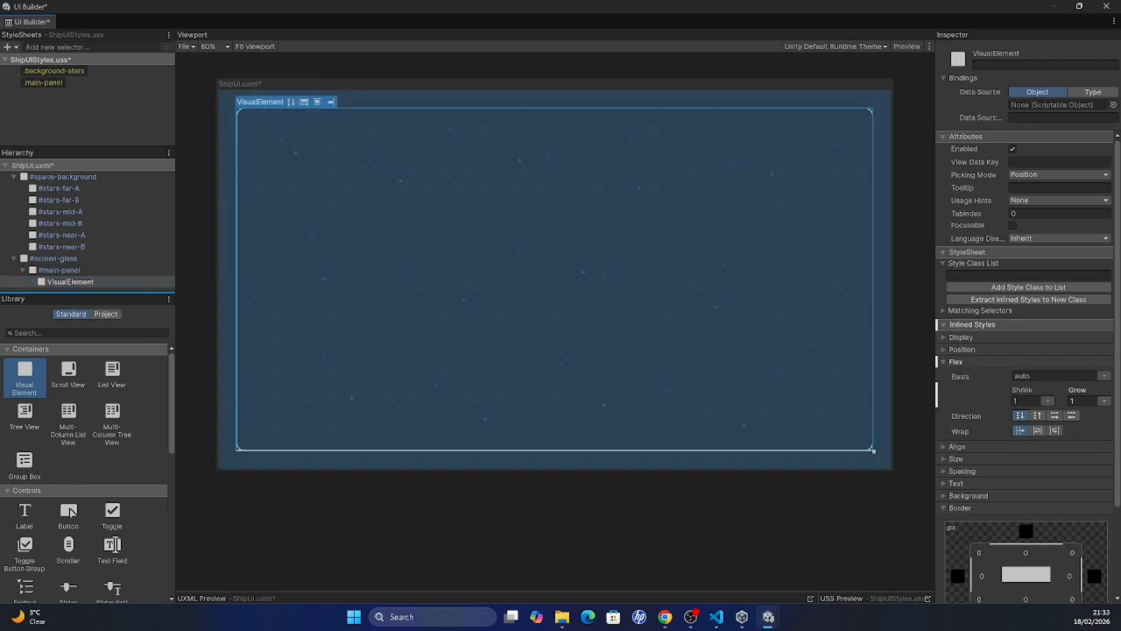
double_click(121, 278)
text(upper-panel)
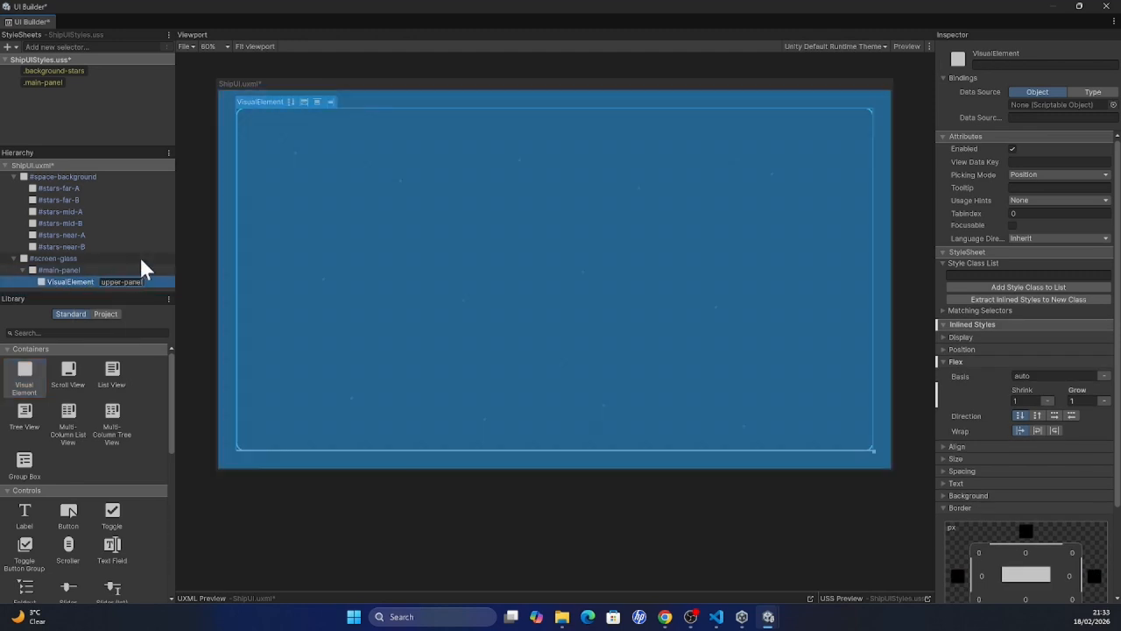
key(Return)
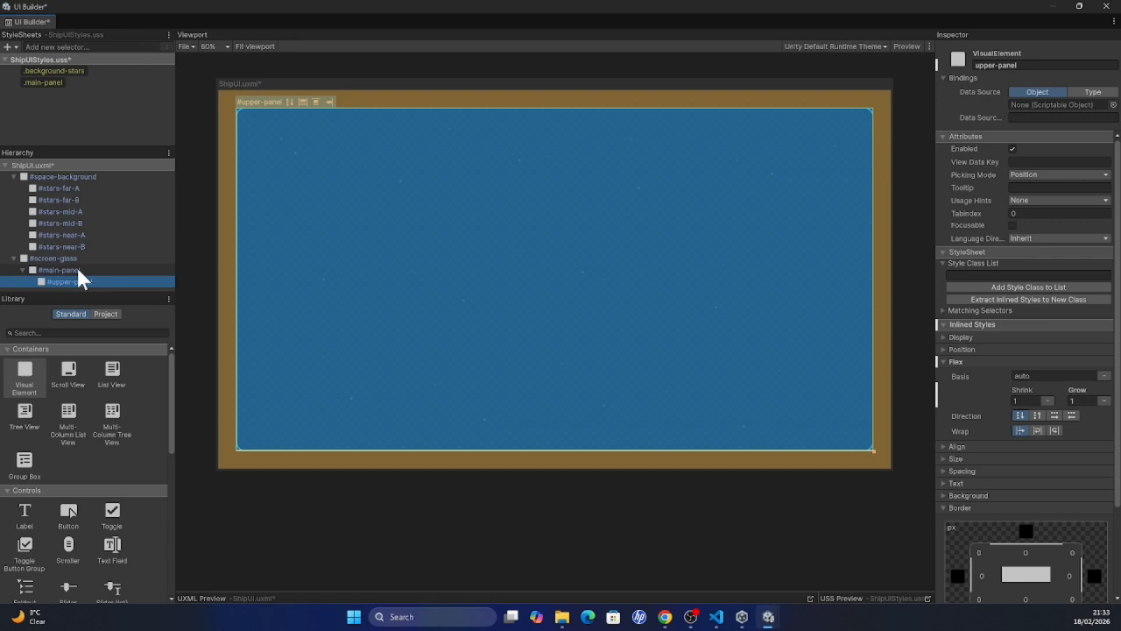
Step: Set the flex direction of upper-panel to row and save the document
click(79, 280)
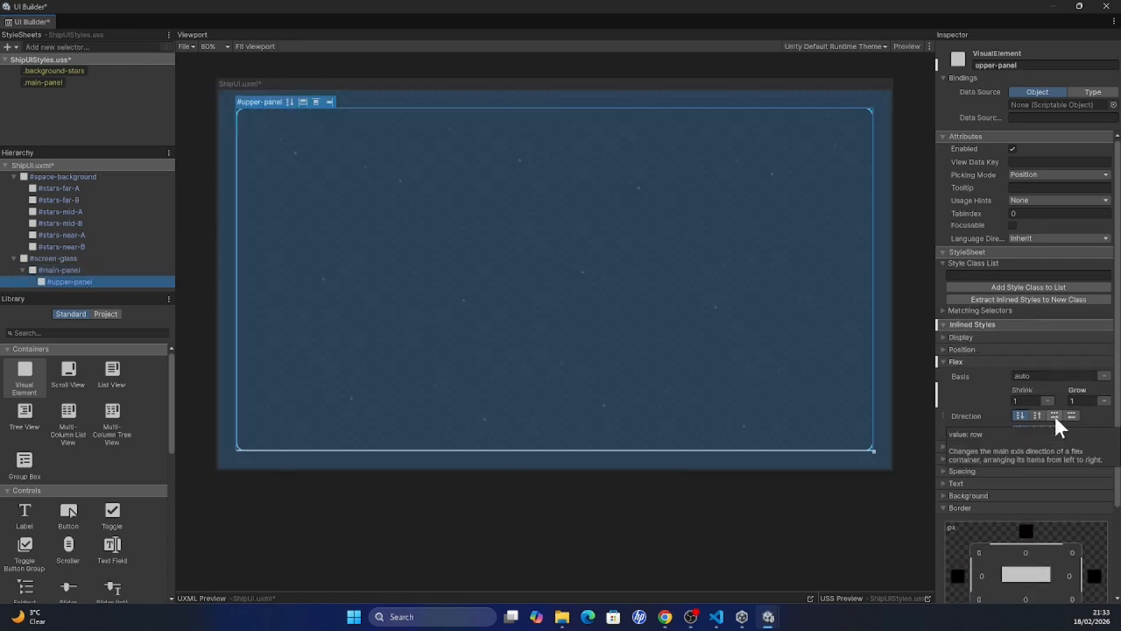
click(1055, 415)
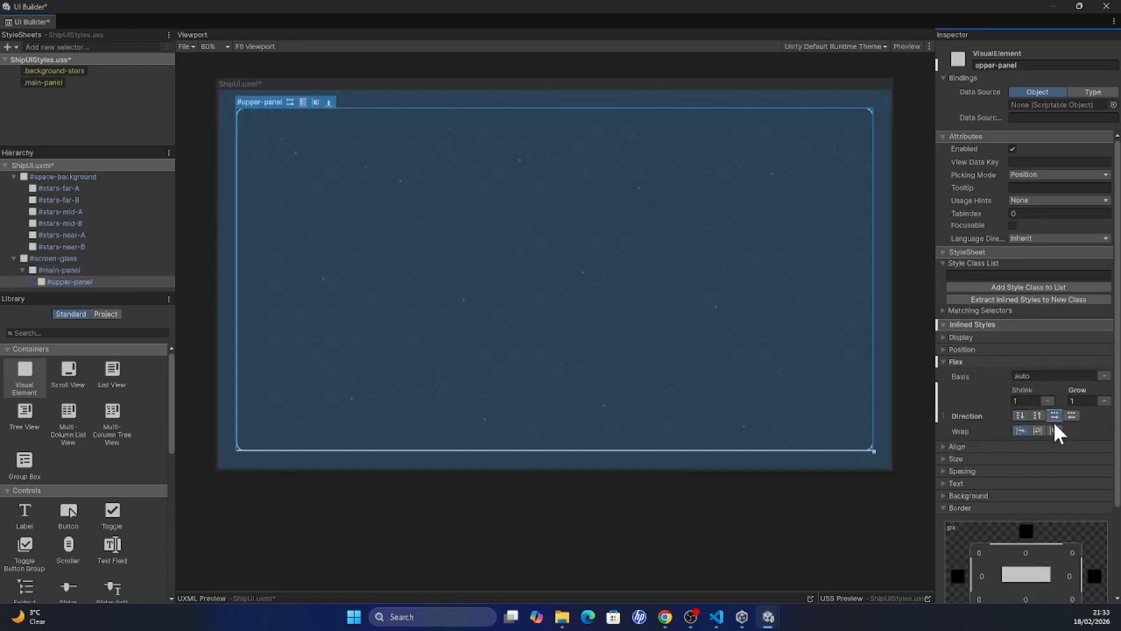
key(ctrl+s)
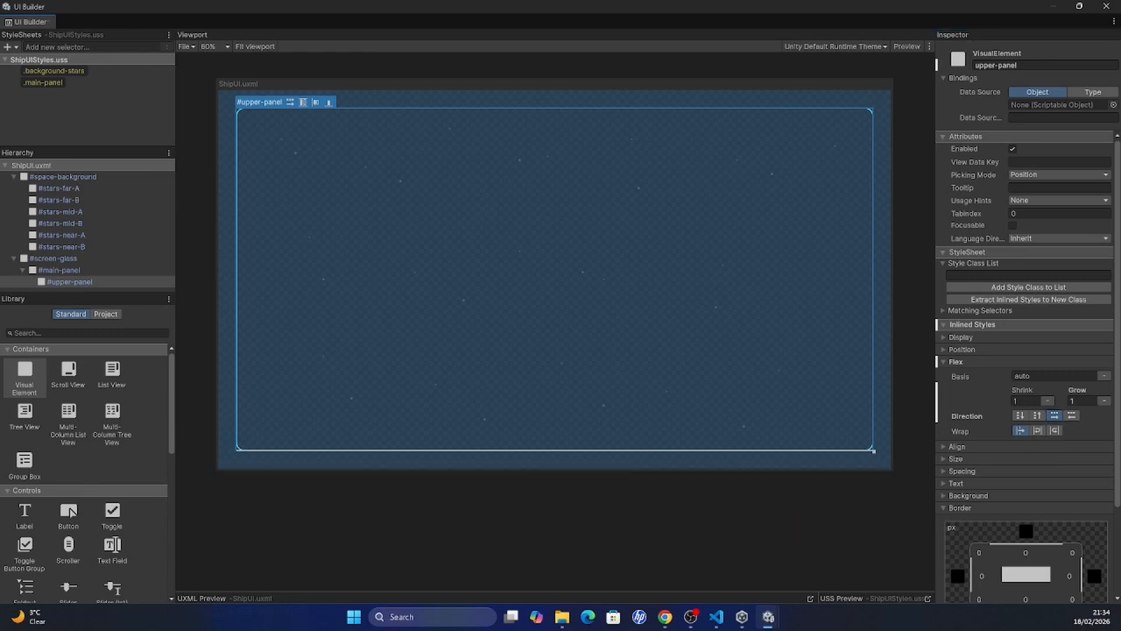
Step: Add a Visual Element inside upper-panel and name it ship
key(alt+Tab)
drag(48, 367, 83, 281)
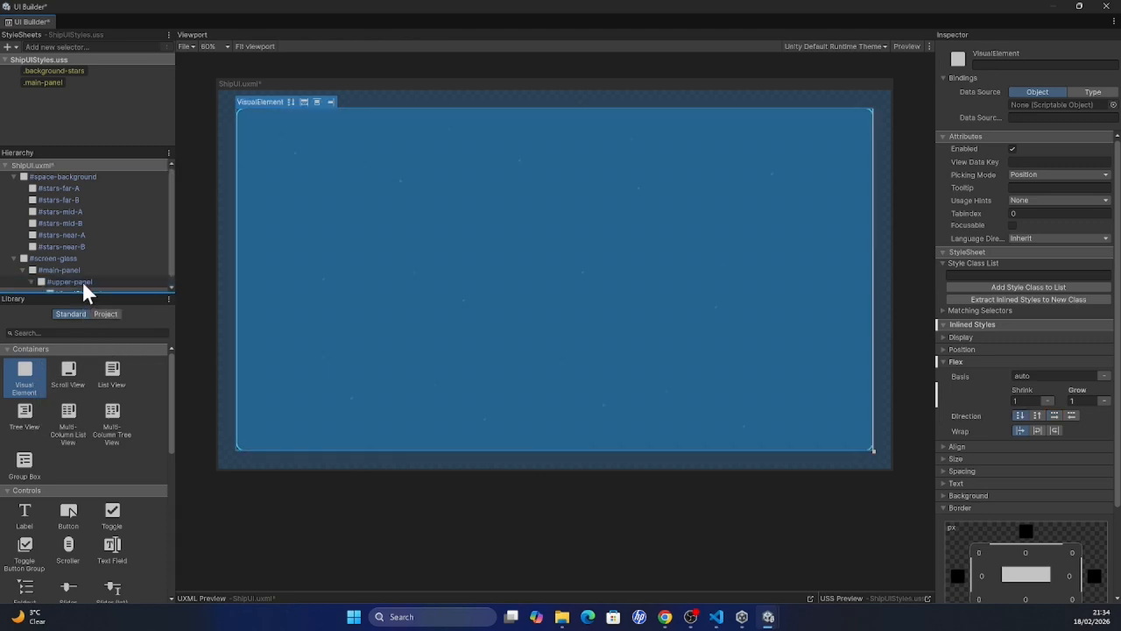
scroll(95, 280, down, 1)
double_click(97, 282)
text(ship)
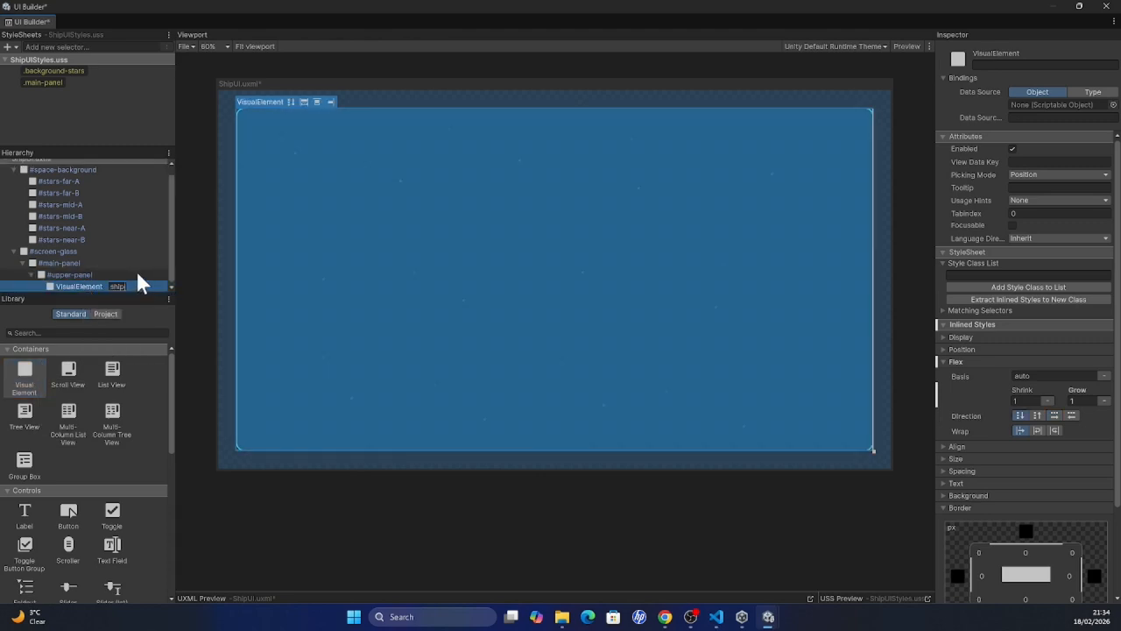
key(Return)
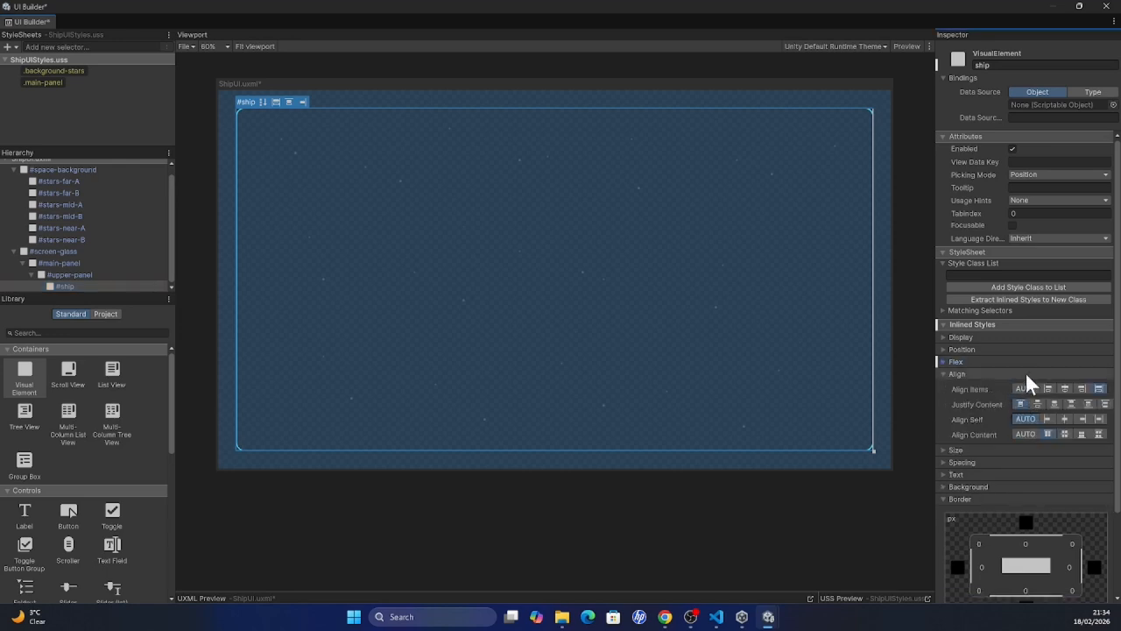
Step: Set both Align Items and Justify Content of the ship element to center
click(1065, 388)
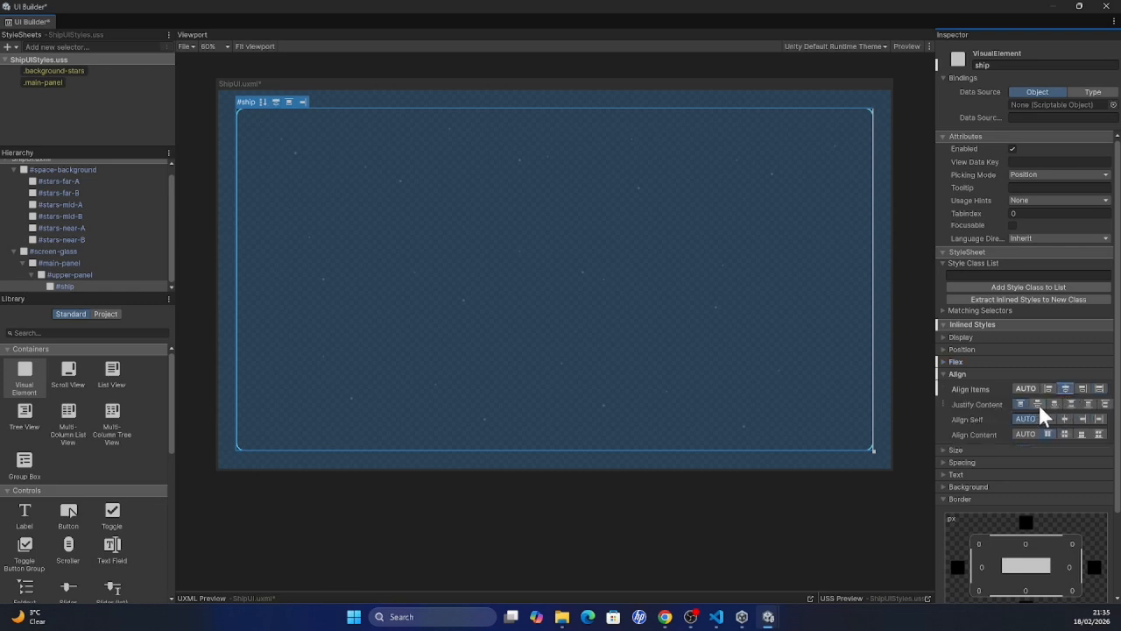
click(1038, 404)
click(1007, 374)
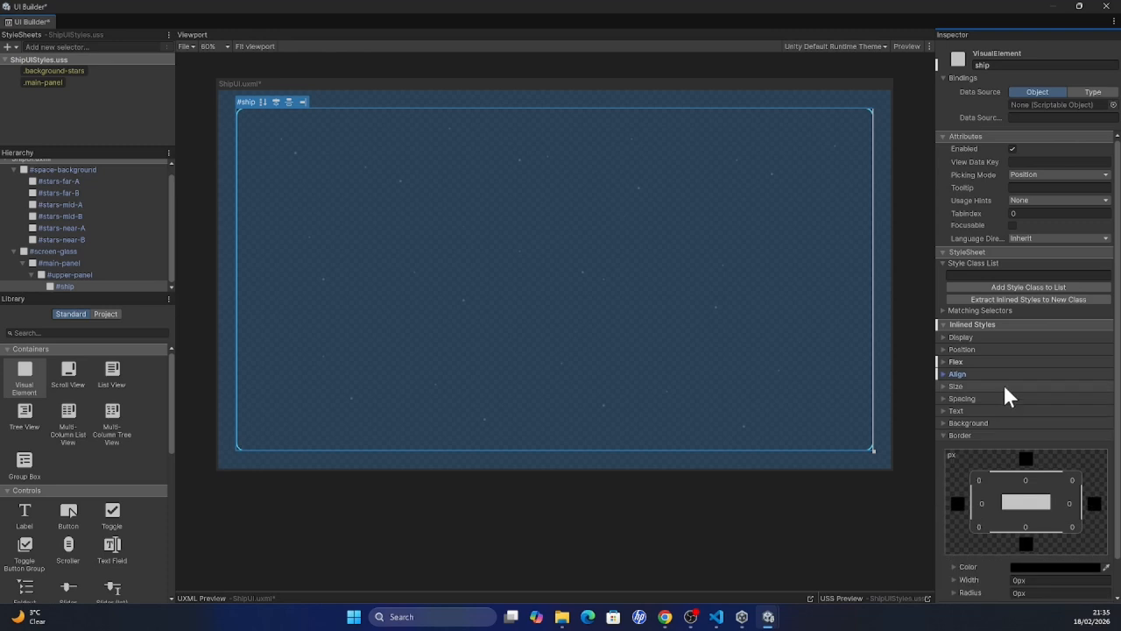
Step: Add a Visual Element inside the ship element and name it ship-image
click(1005, 388)
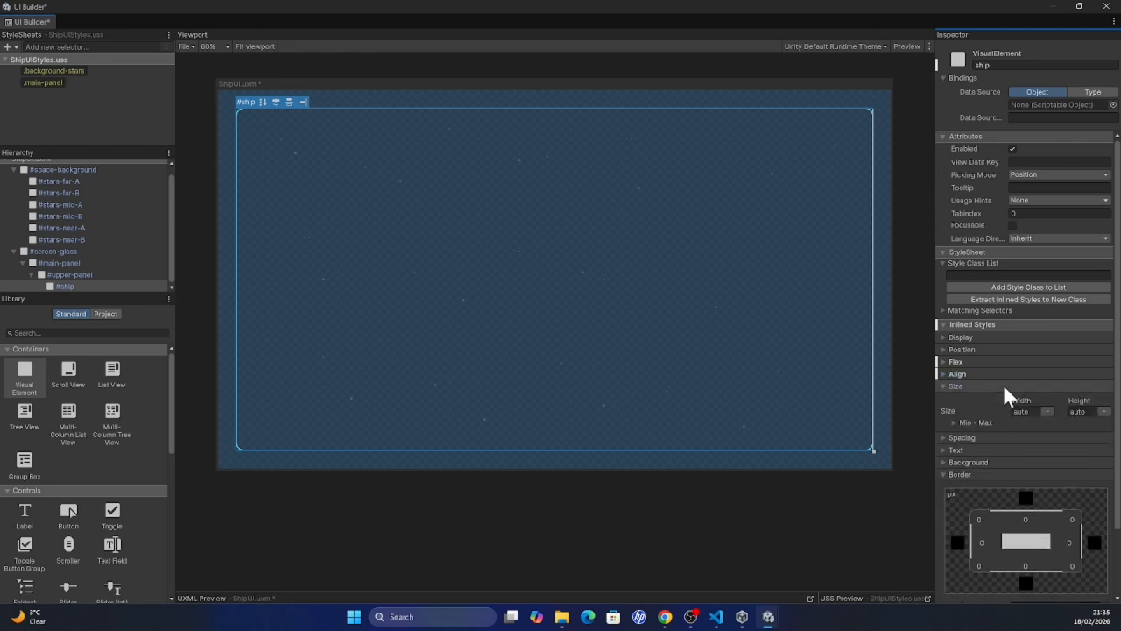
click(1002, 386)
drag(24, 375, 74, 287)
right_click(94, 286)
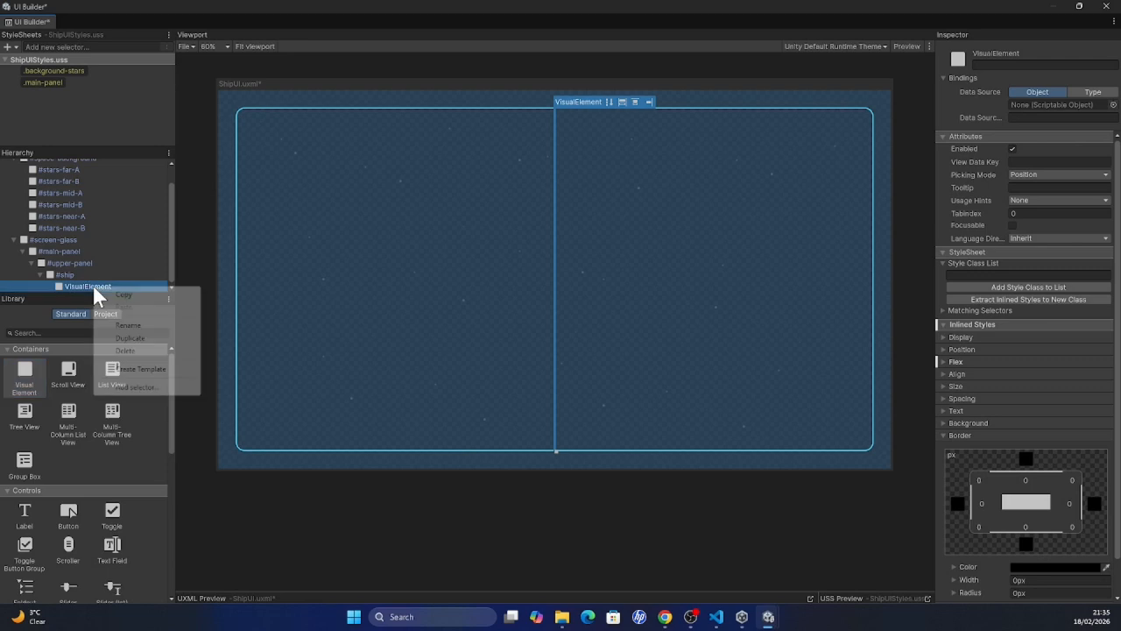
click(127, 325)
text(ship-image)
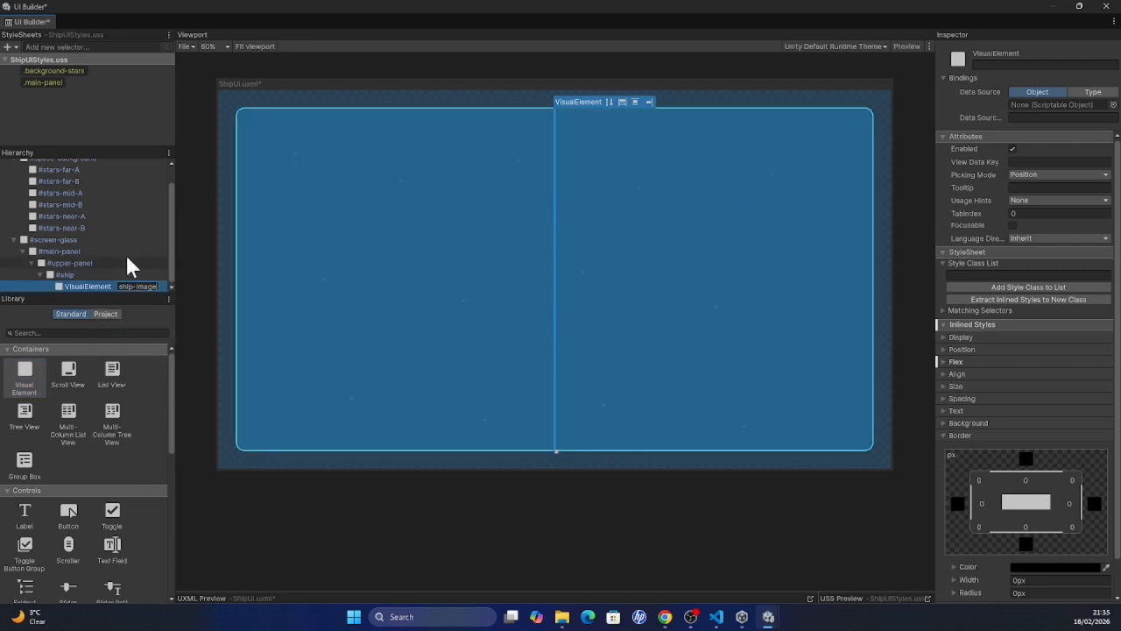
key(Return)
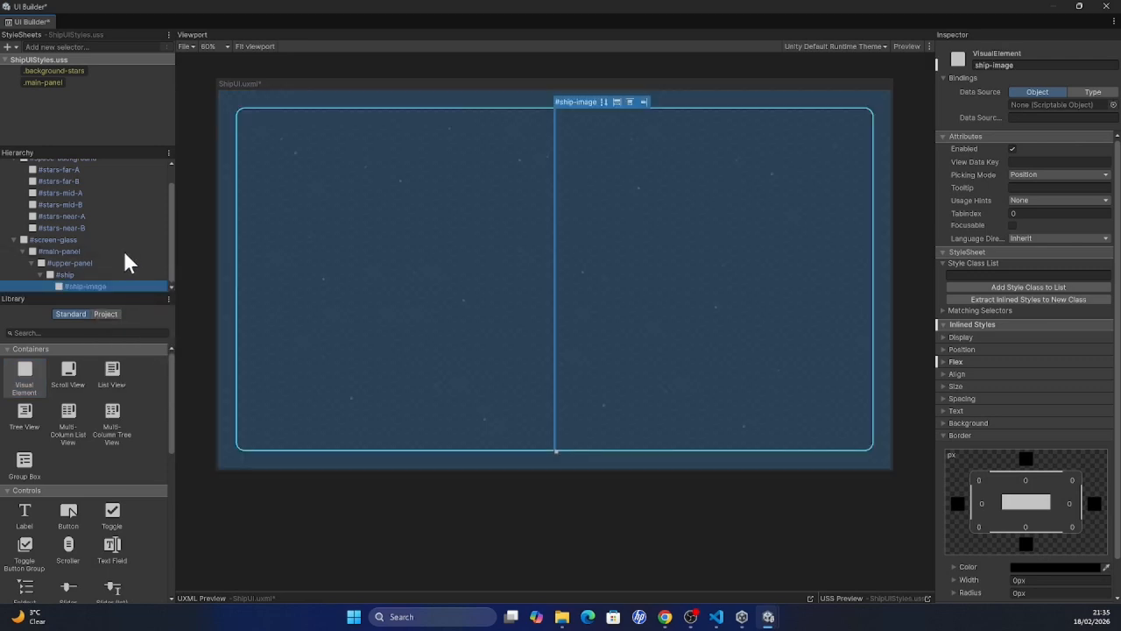
Step: Set the flex Grow of ship-image to 0
click(955, 361)
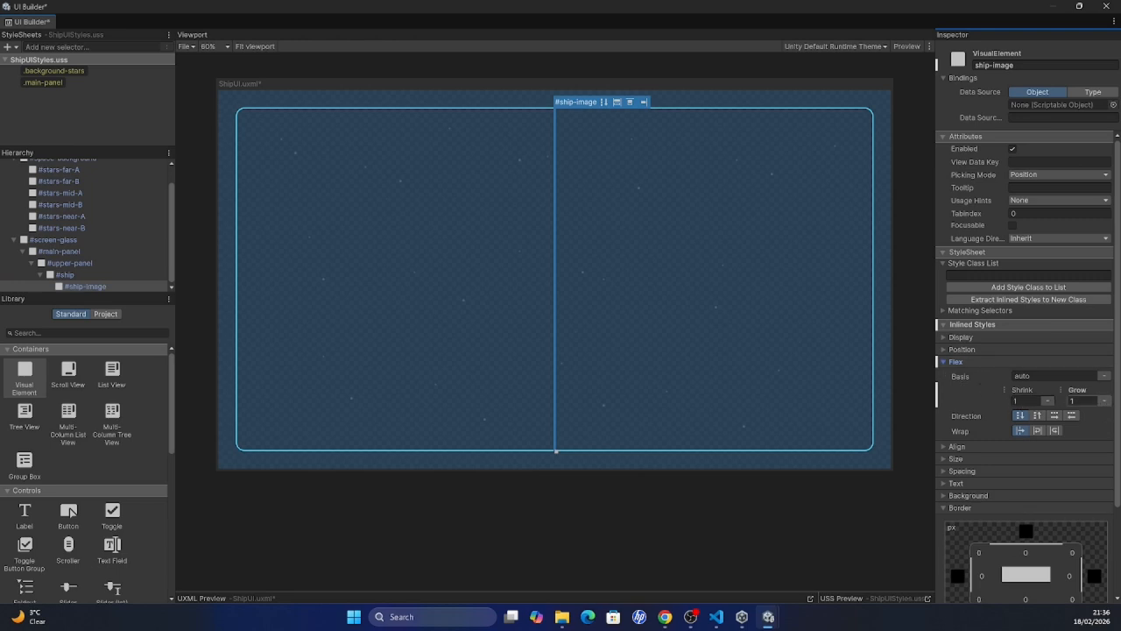
click(1080, 401)
text(0)
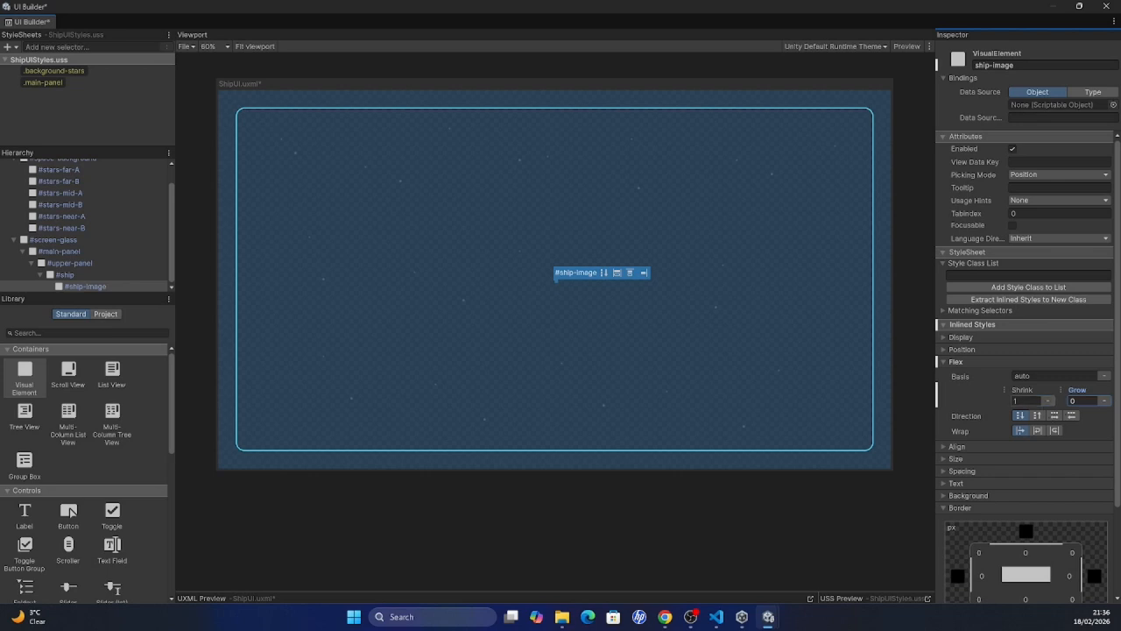
Step: Create a .ship class selector in the ShipUIStyles.uss style sheet
click(88, 48)
text(su)
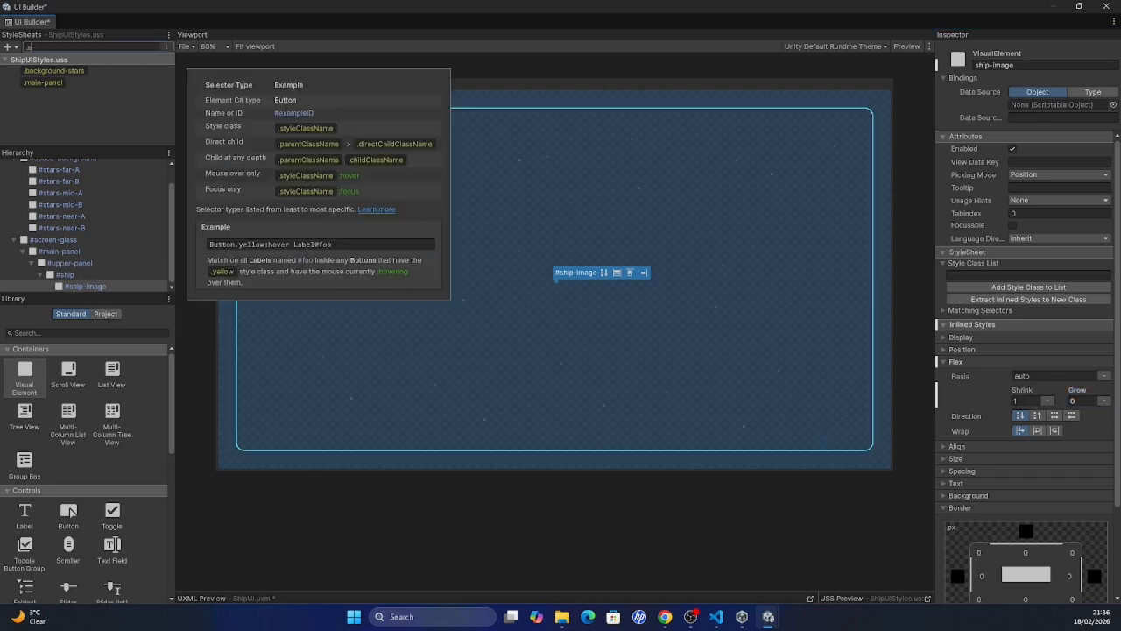
key(BackSpace)
text(hip)
key(Return)
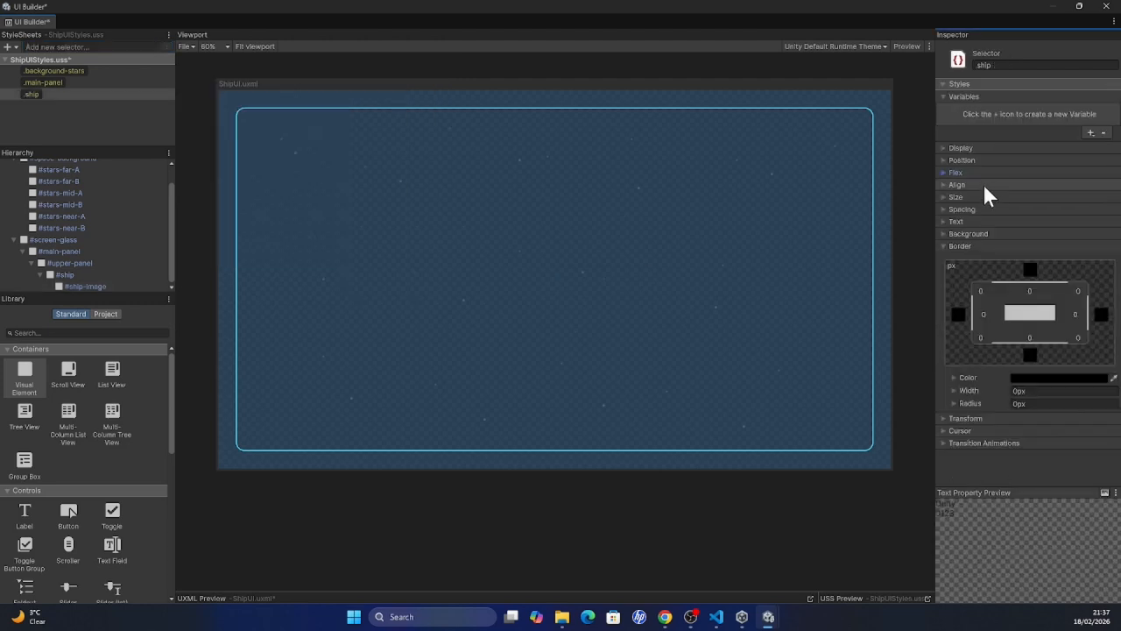
Step: Set Align Items and Justify Content of the .ship selector to center and its size to 500 by 500 px
click(983, 186)
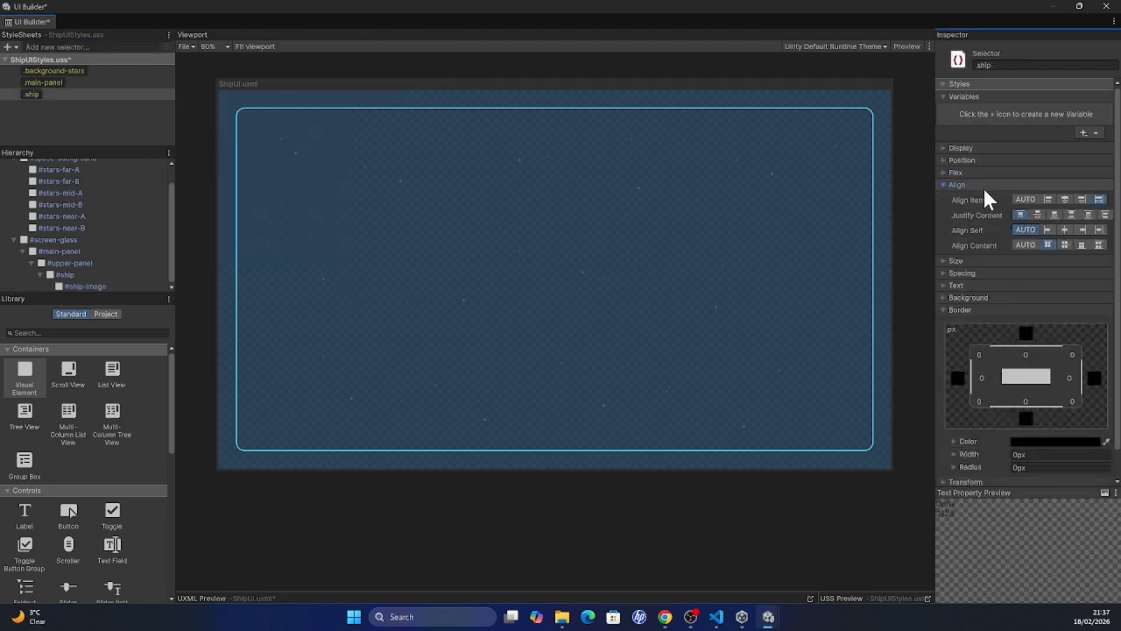
click(1065, 200)
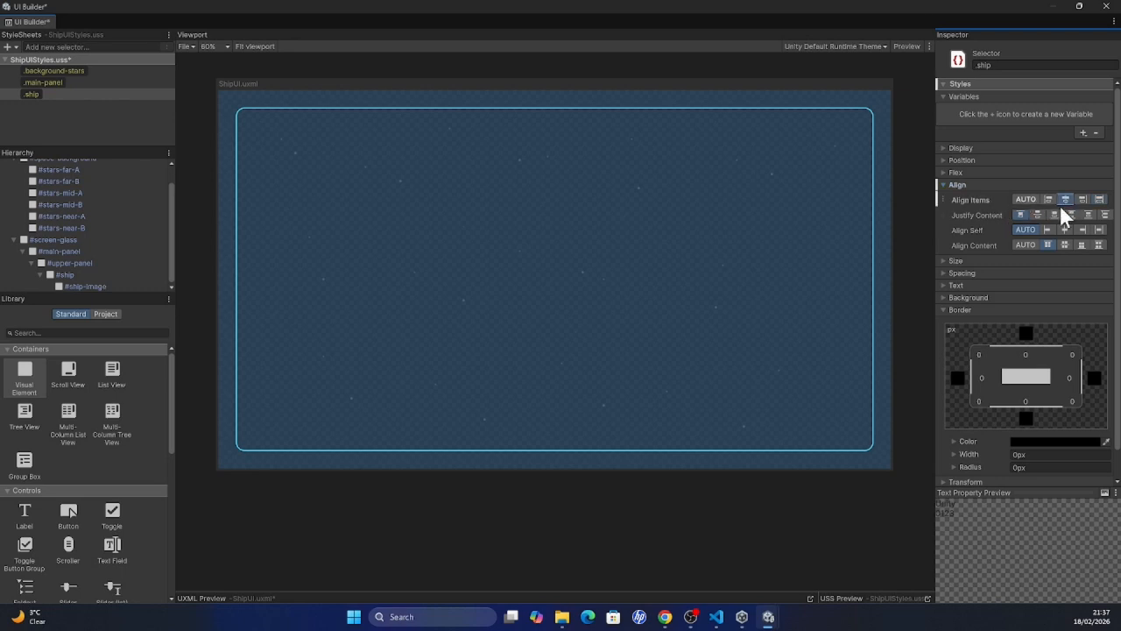
click(1038, 215)
click(988, 259)
click(1021, 285)
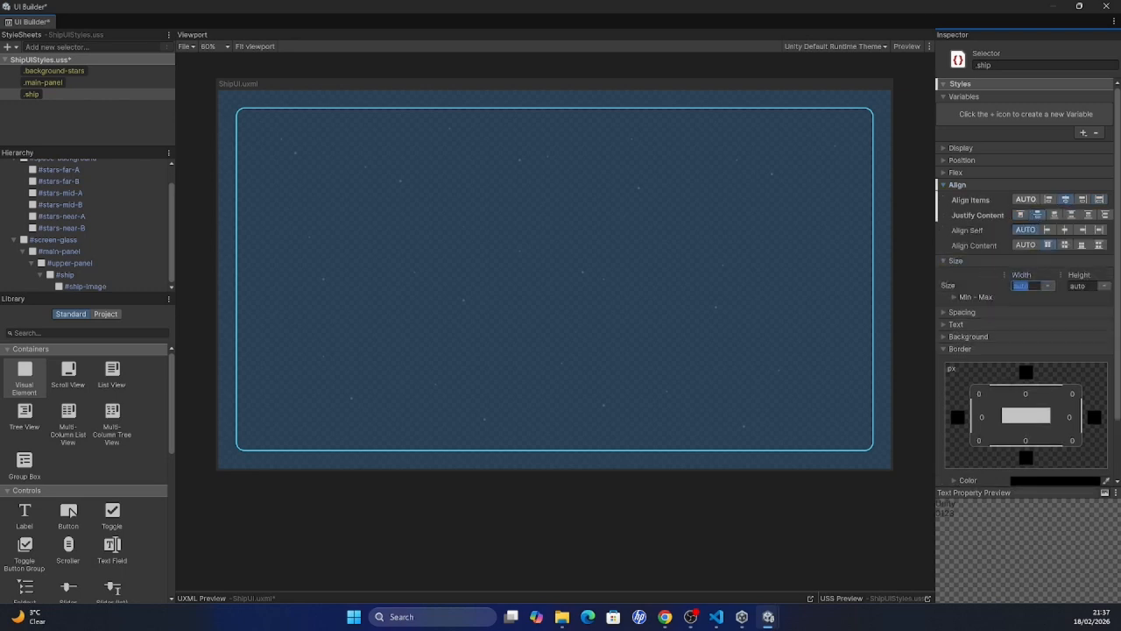
text(500)
key(Return)
click(1079, 286)
text(500)
key(Return)
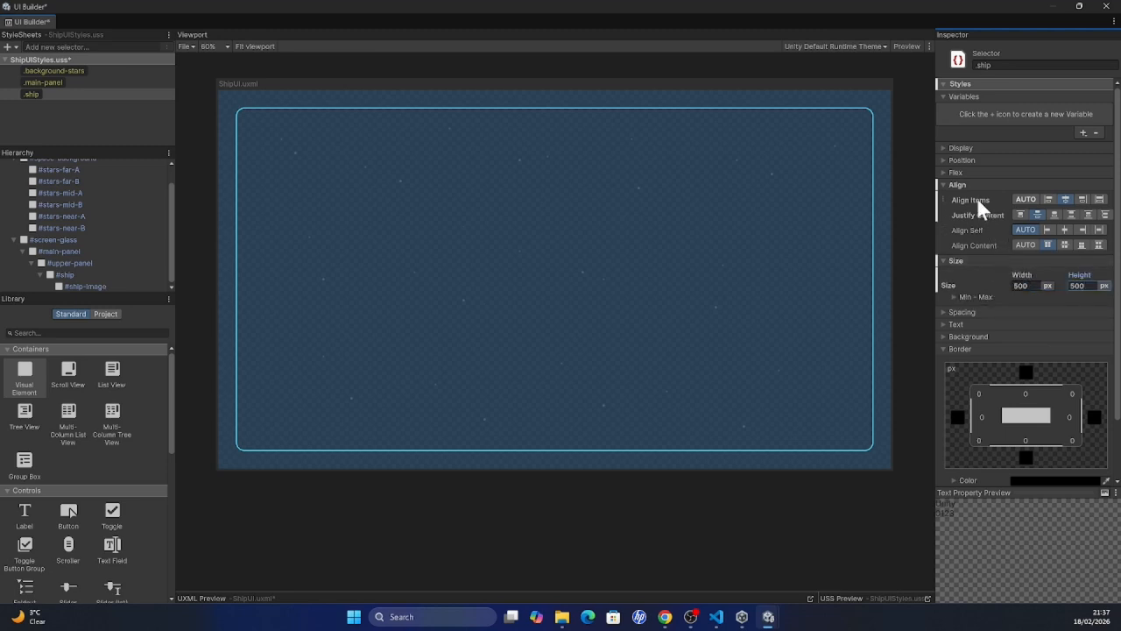
Step: Assign the ship_0 sprite as the background image of the .ship selector
click(977, 347)
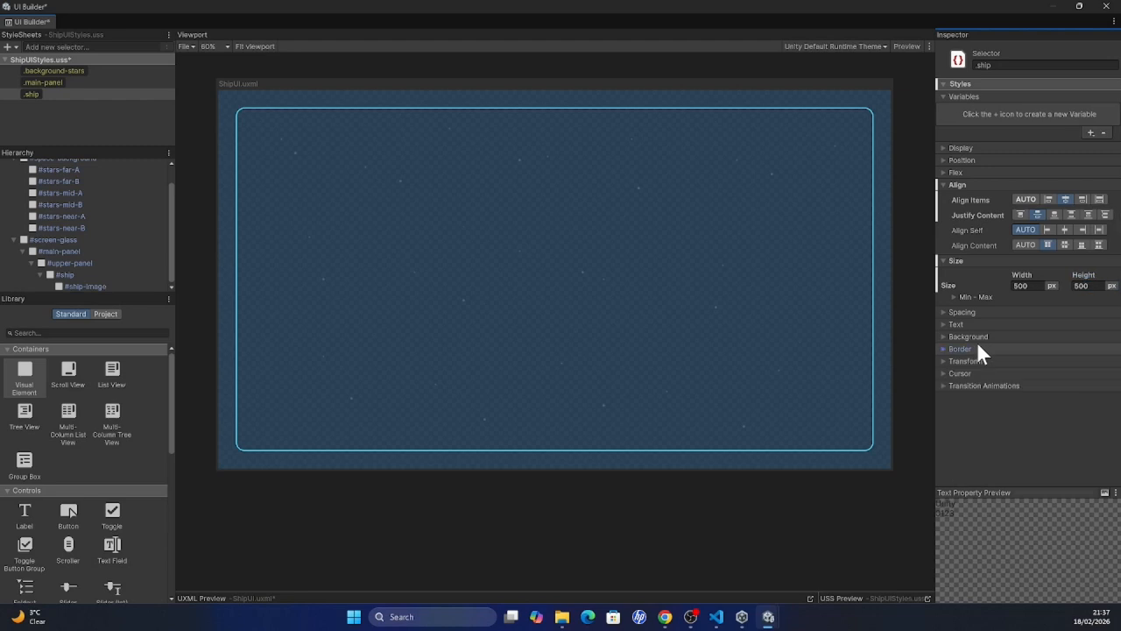
click(1012, 337)
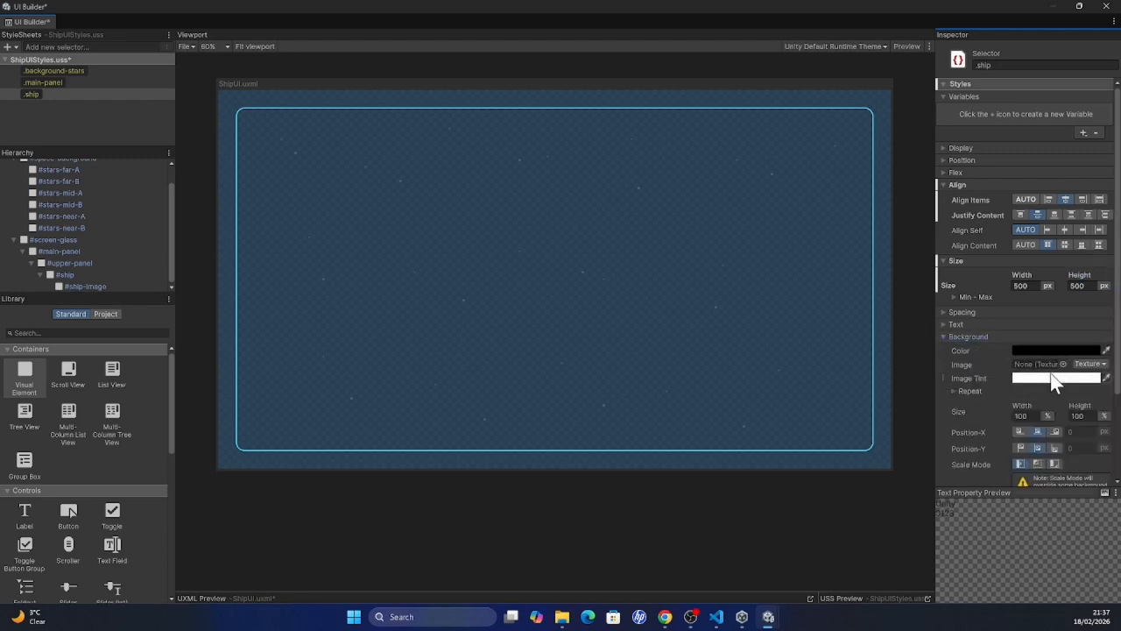
click(1060, 365)
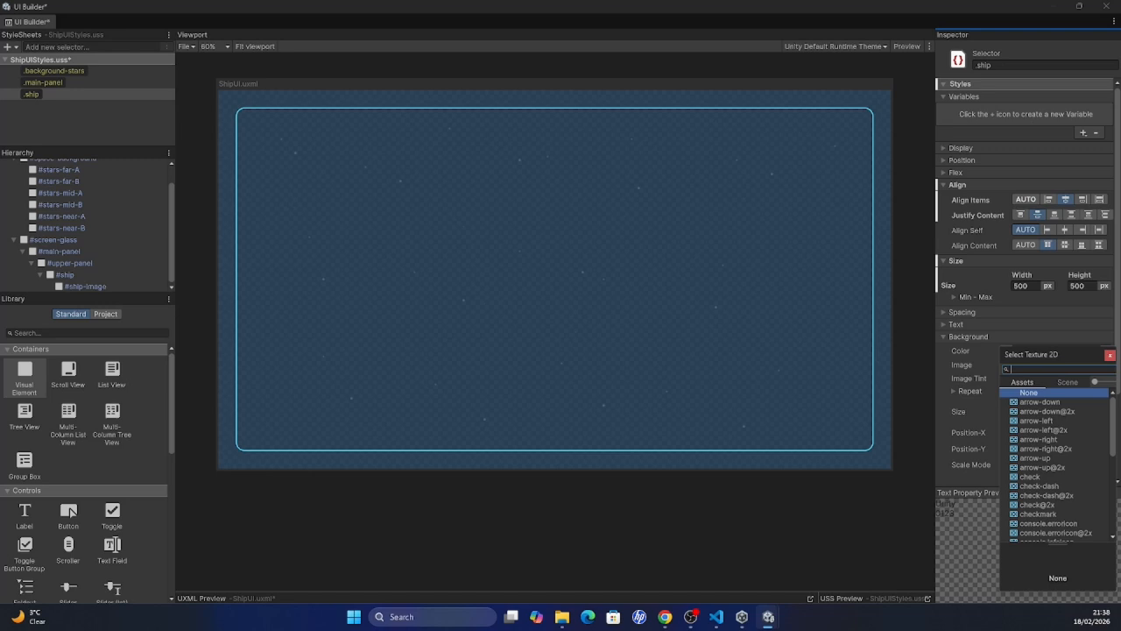
text(s)
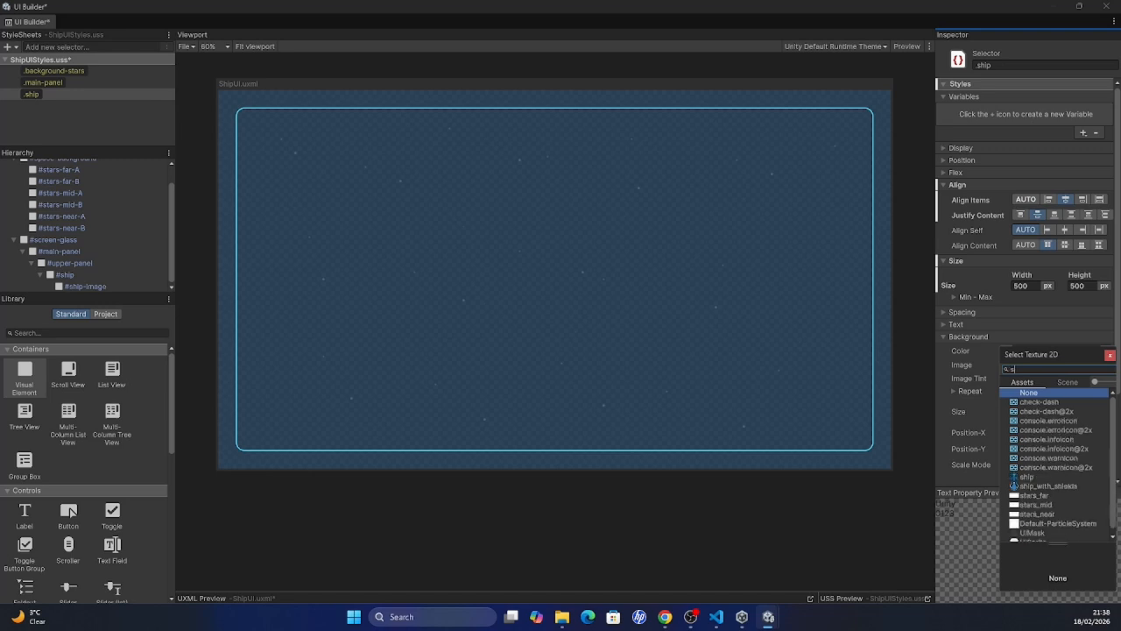
text(h)
click(1027, 417)
Step: Apply the .ship style class to the ship-image element
click(68, 91)
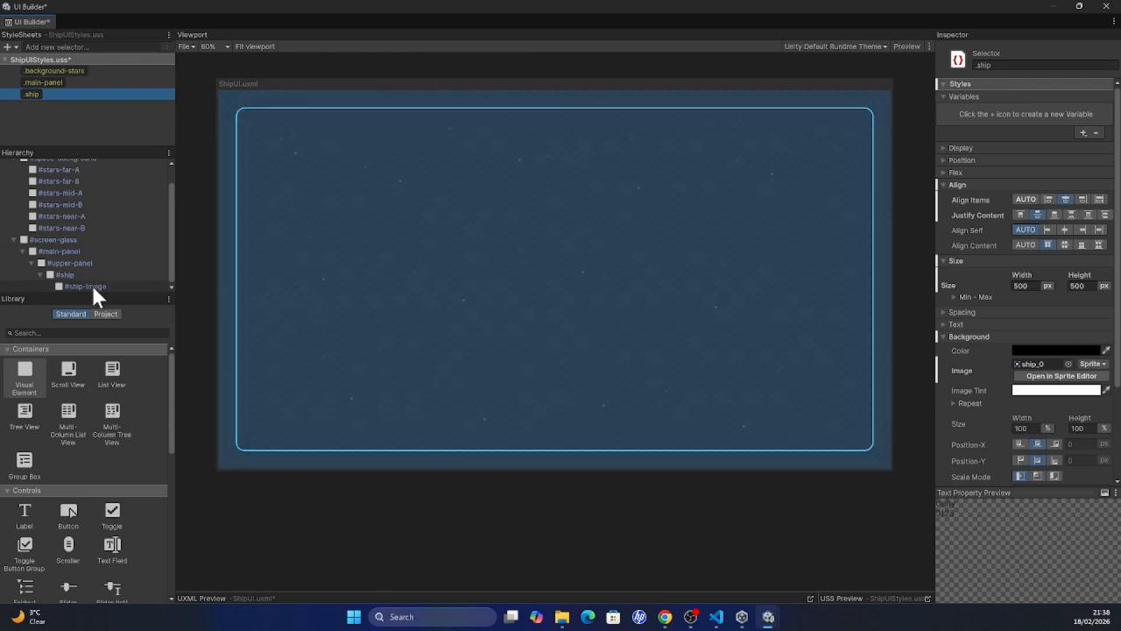
click(92, 285)
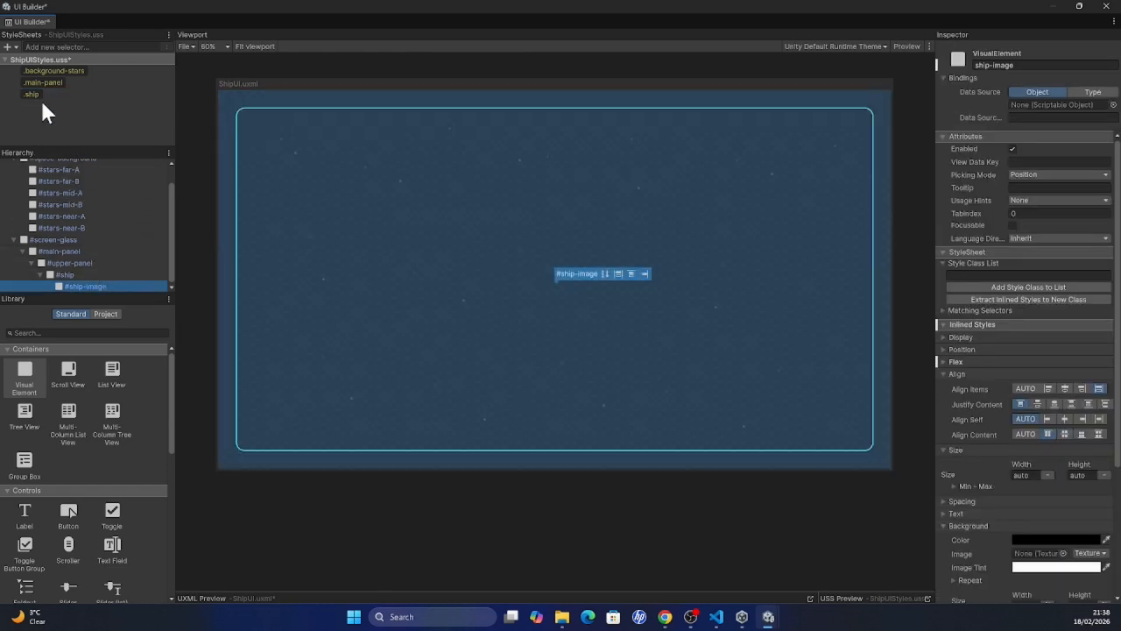
click(39, 94)
drag(56, 162, 75, 283)
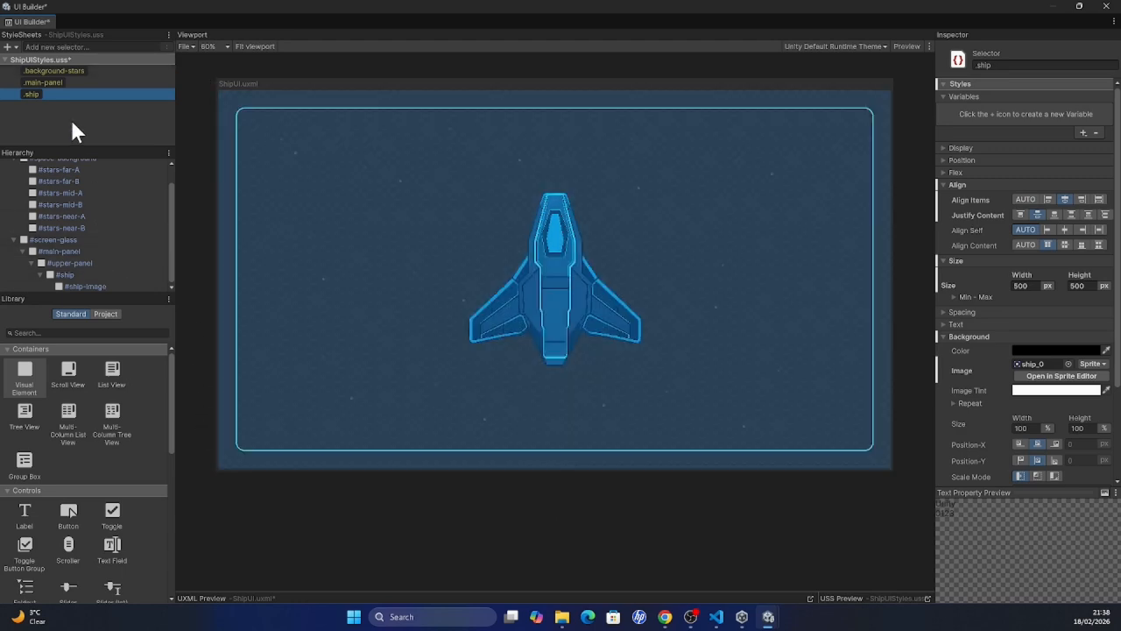
Step: Create a .ship-shield class selector in the ShipUIStyles.uss style sheet
click(57, 47)
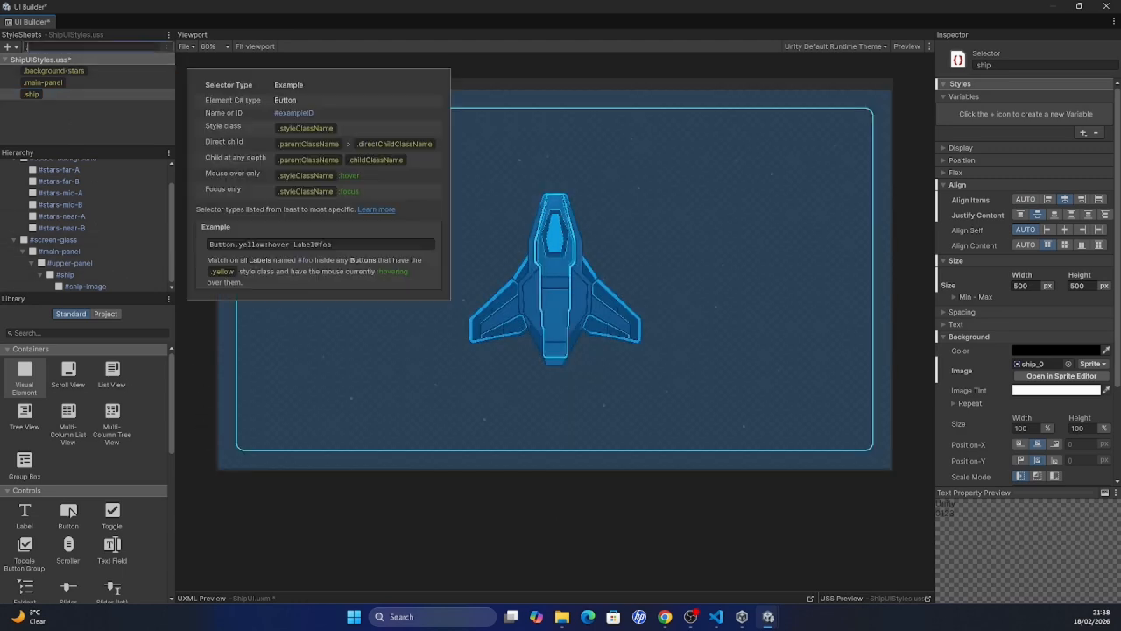
text(.ship-shield)
key(Return)
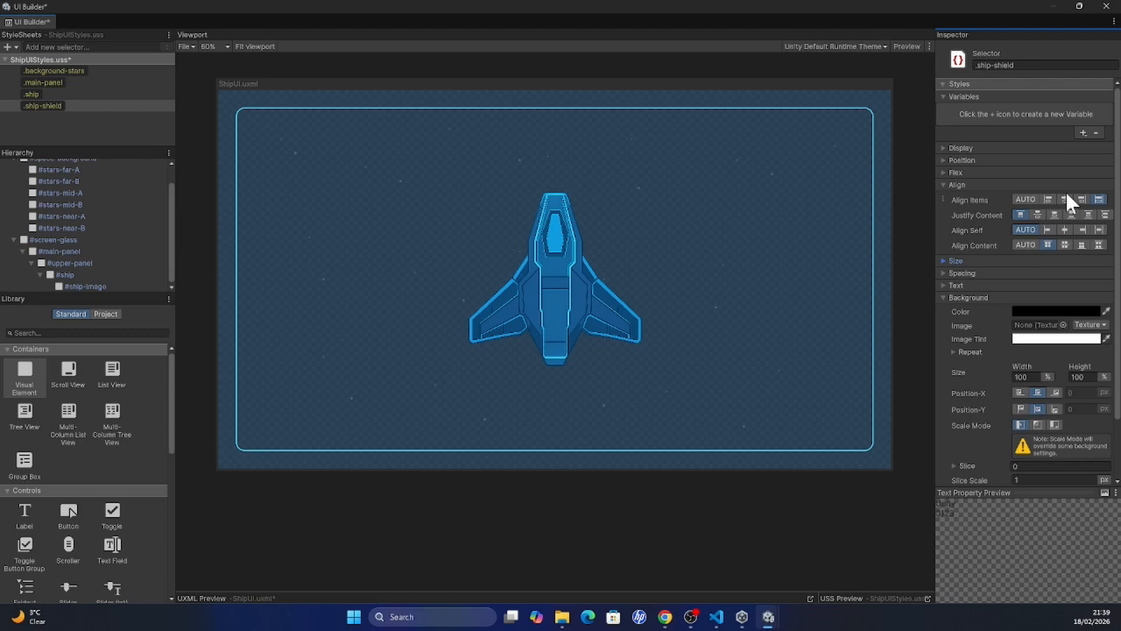
Step: Set Align Items and Justify Content of .ship-shield to center and its size to 500 by 500 px
click(1065, 199)
click(1038, 214)
click(1007, 260)
click(1021, 285)
text(500)
key(Tab)
text(500)
key(Return)
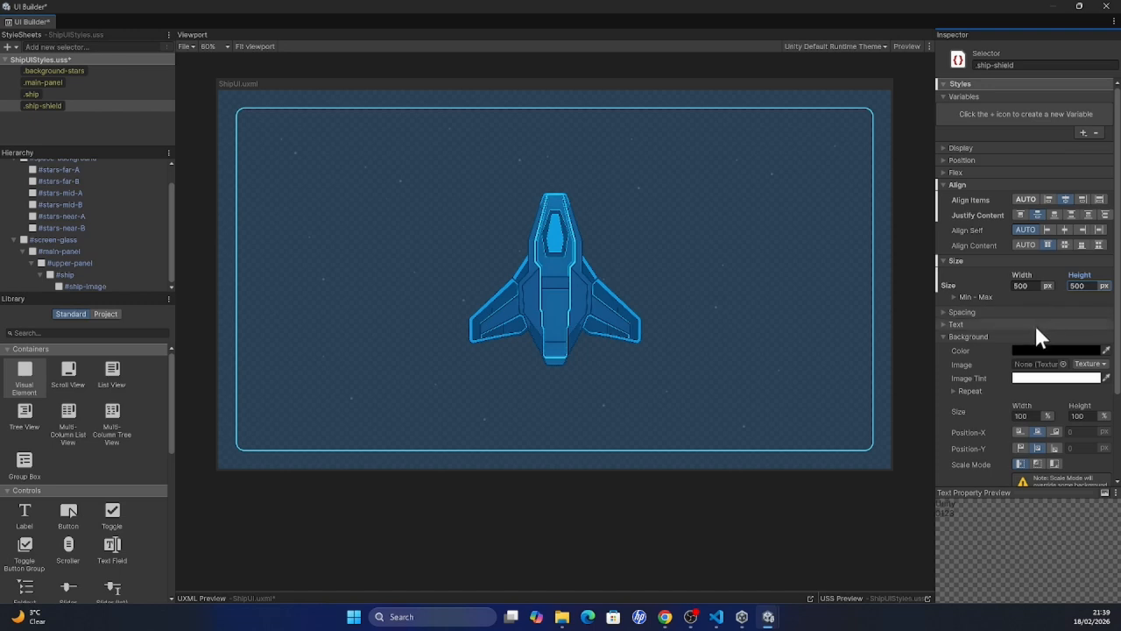
Step: Assign the ship_with_shields texture as the background image of the .ship-shield selector
click(1062, 364)
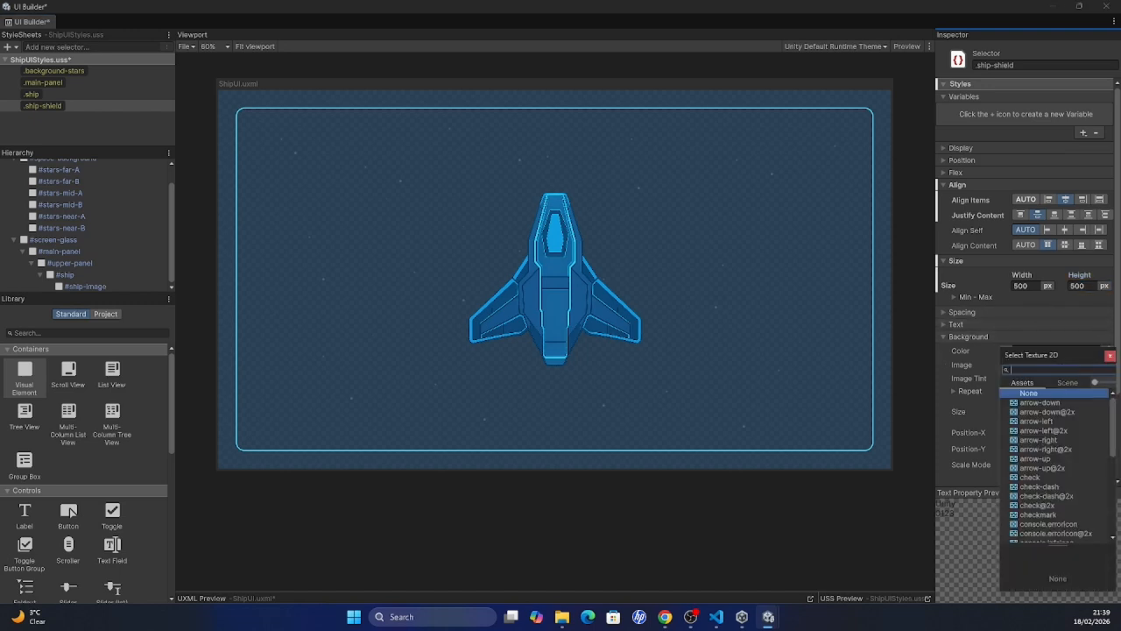
text(ship)
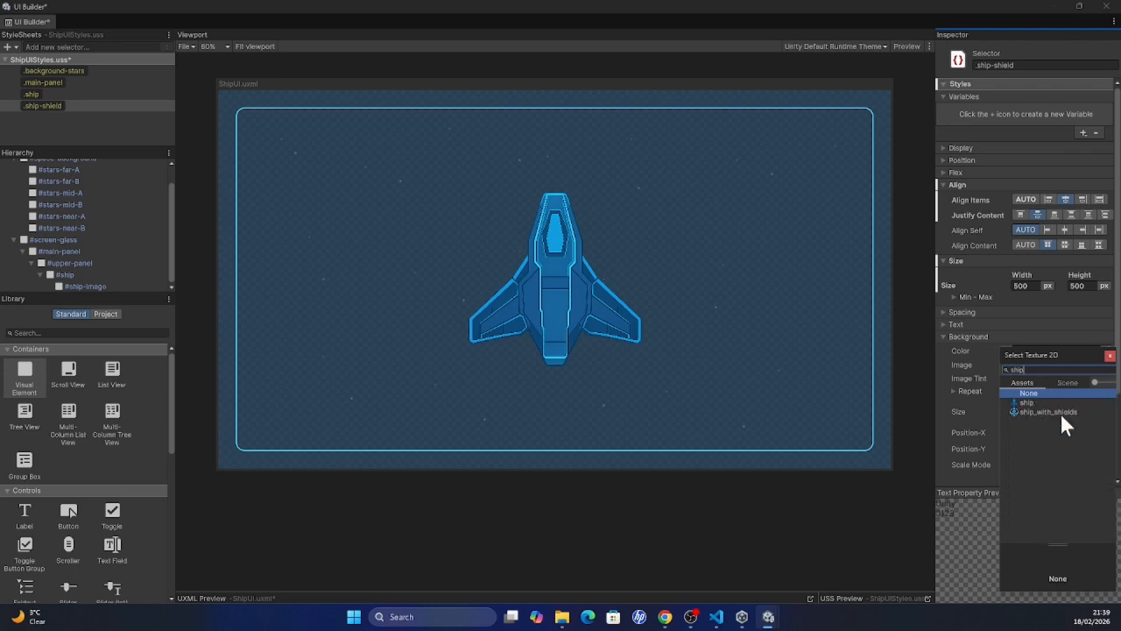
click(1050, 412)
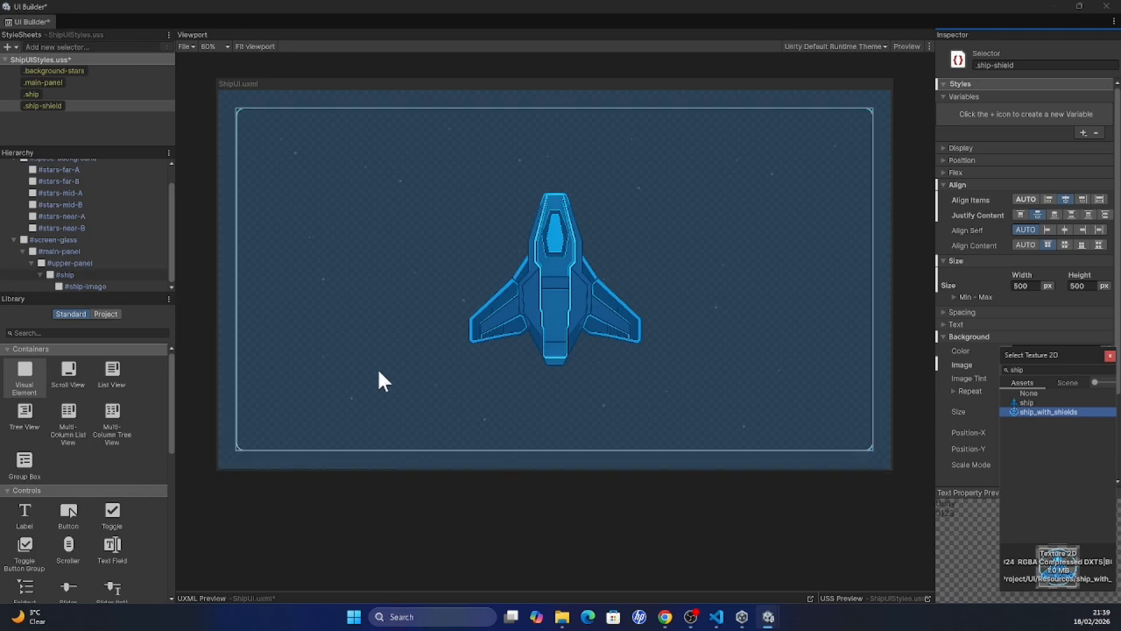
click(91, 106)
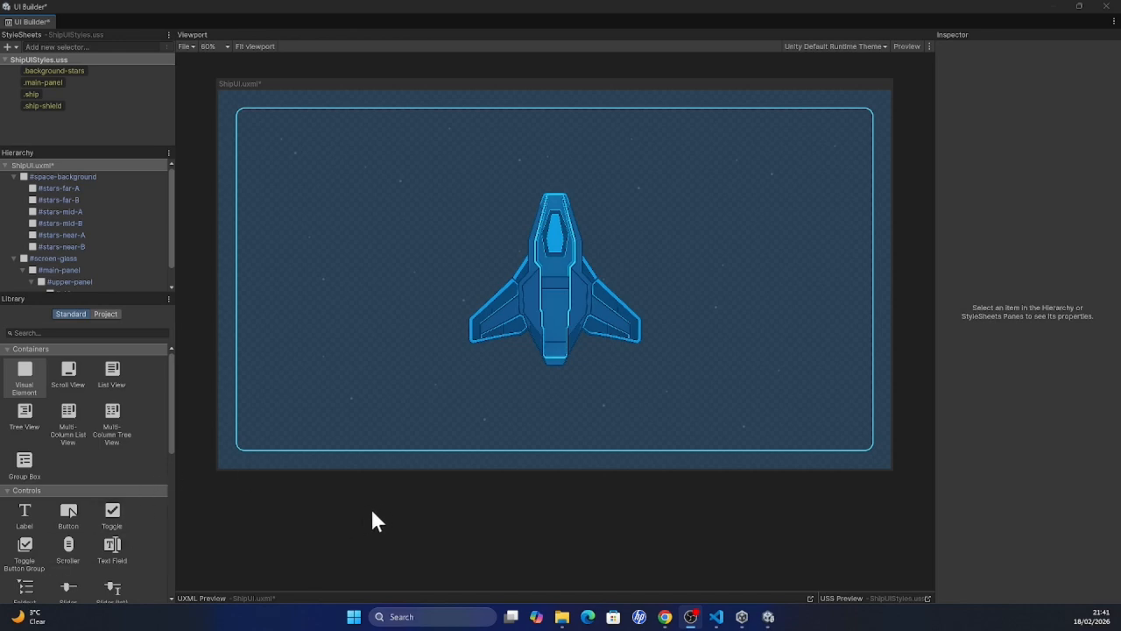
Step: Make the black background colour of space-background fully opaque with an alpha of 255
click(105, 176)
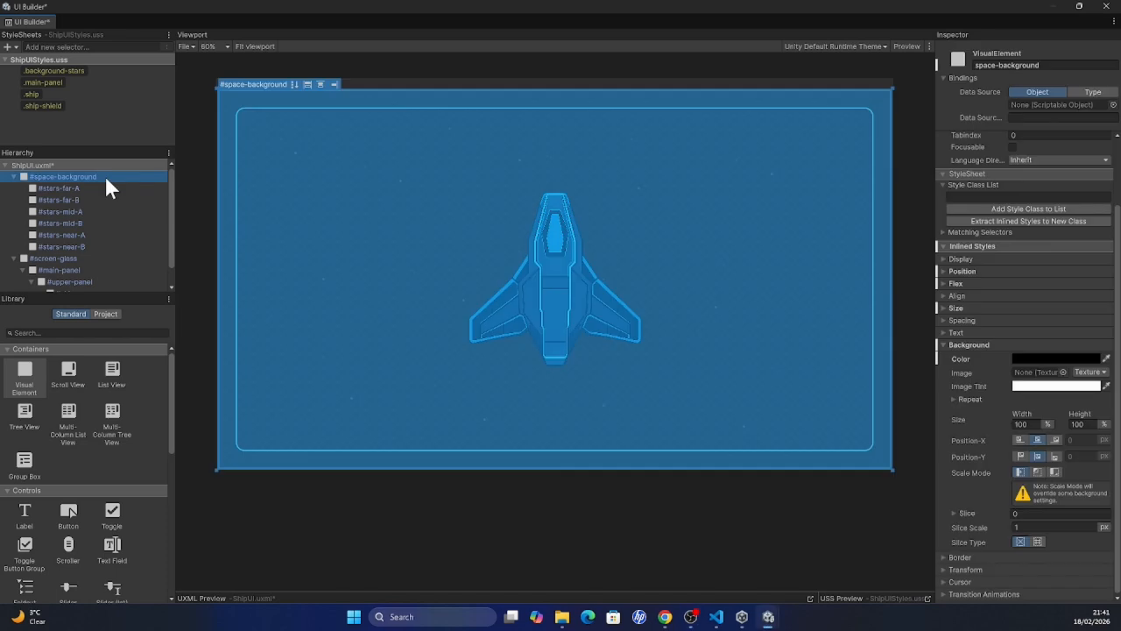
click(1056, 360)
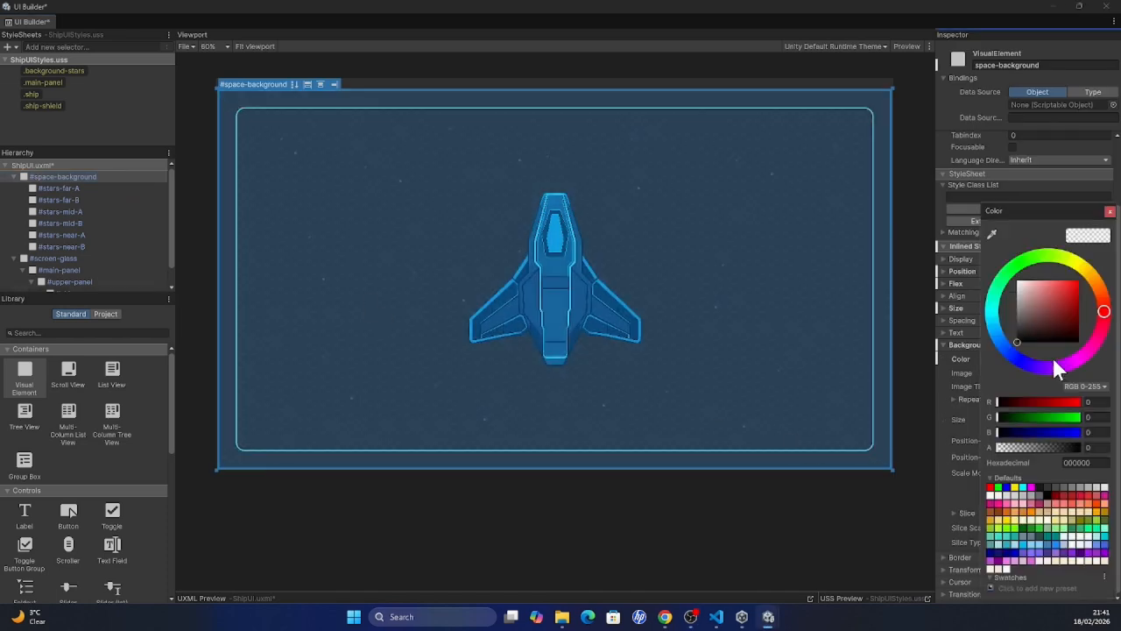
drag(999, 448, 1078, 446)
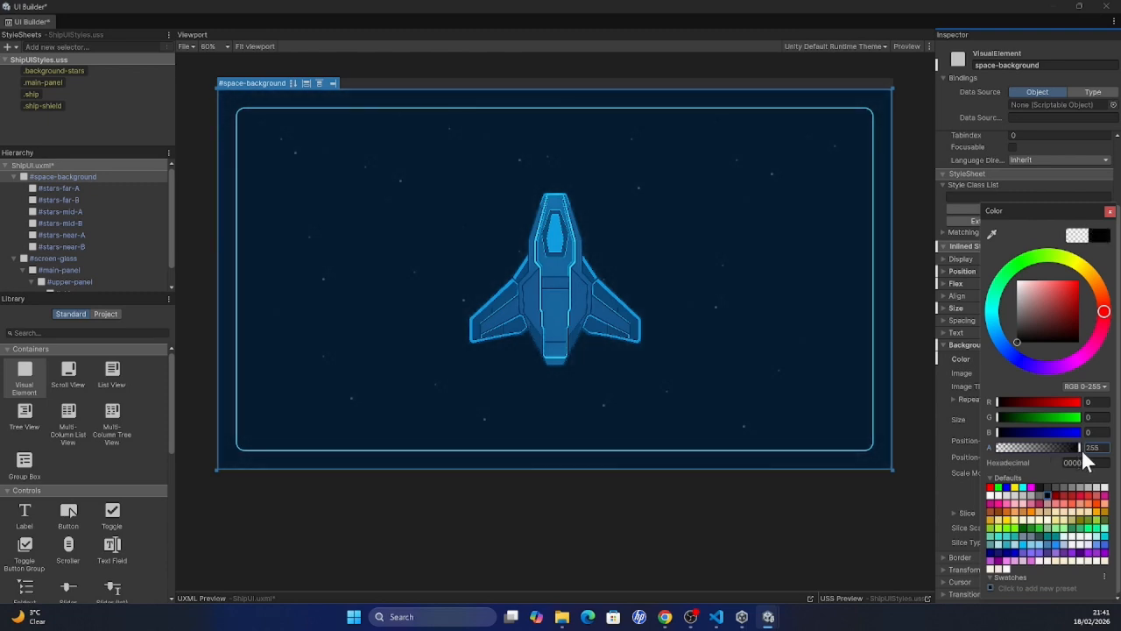
Step: Slightly increase the alpha of the screen-glass element's background colour
click(86, 261)
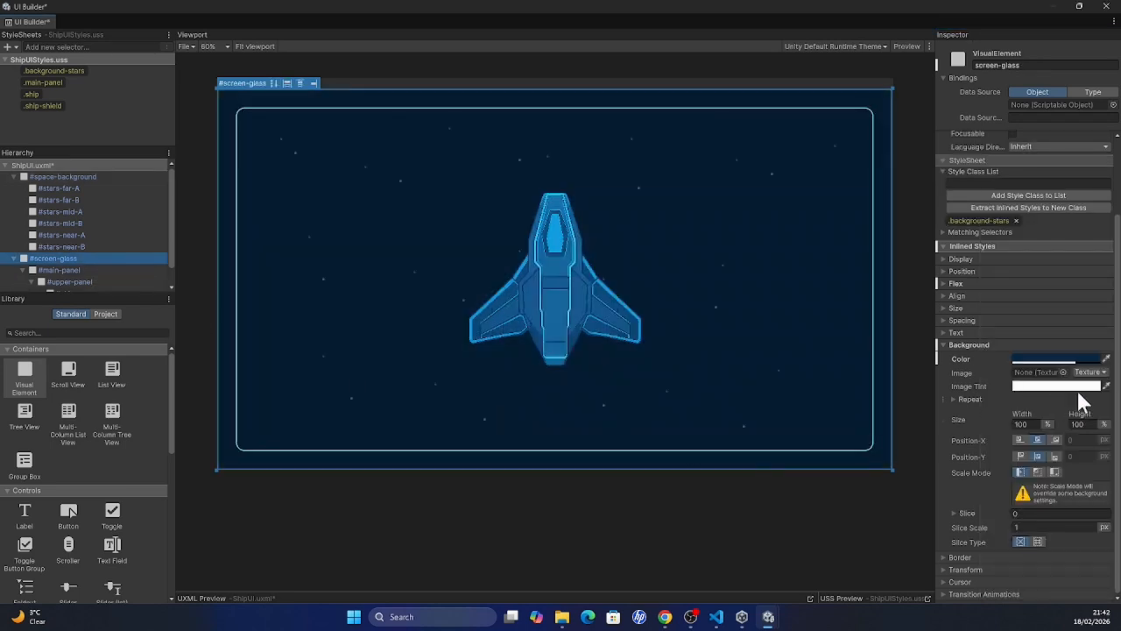
click(1091, 360)
drag(1058, 445, 1066, 447)
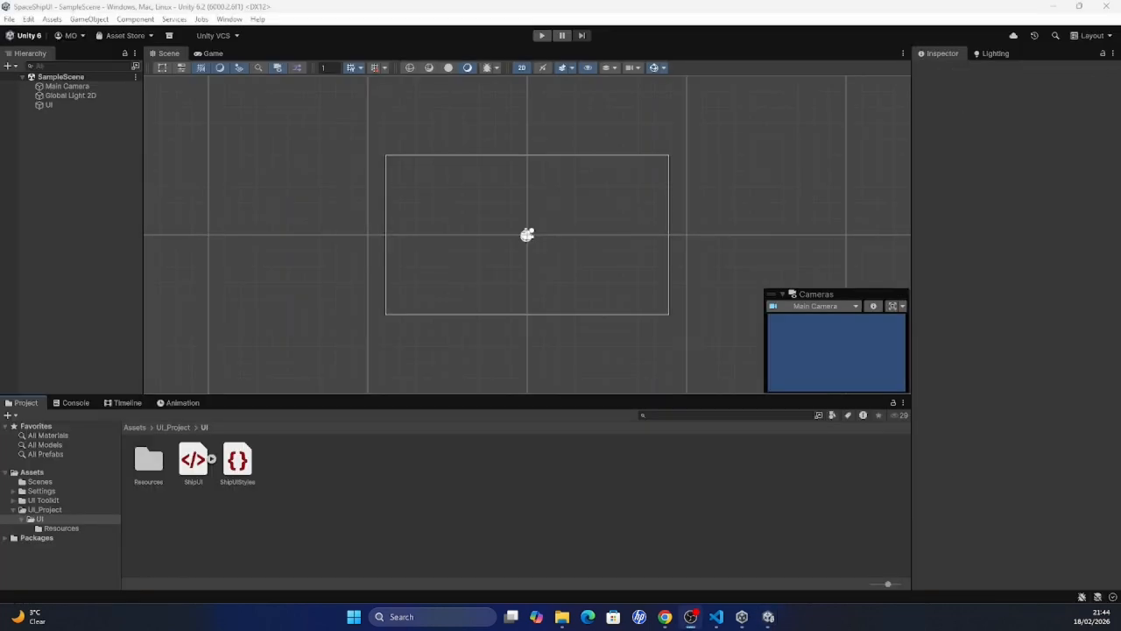
Step: Create a MonoBehaviour script named ShipUI in the project's UI folder
right_click(263, 525)
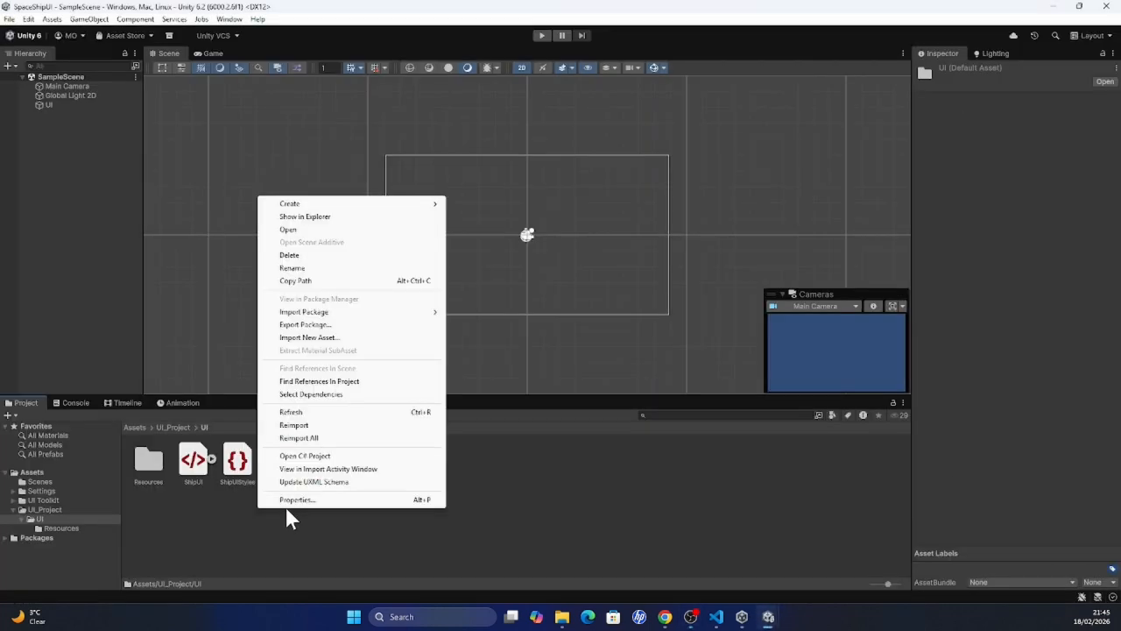
mouse_move(406, 215)
click(521, 230)
text(ShipUI)
key(Return)
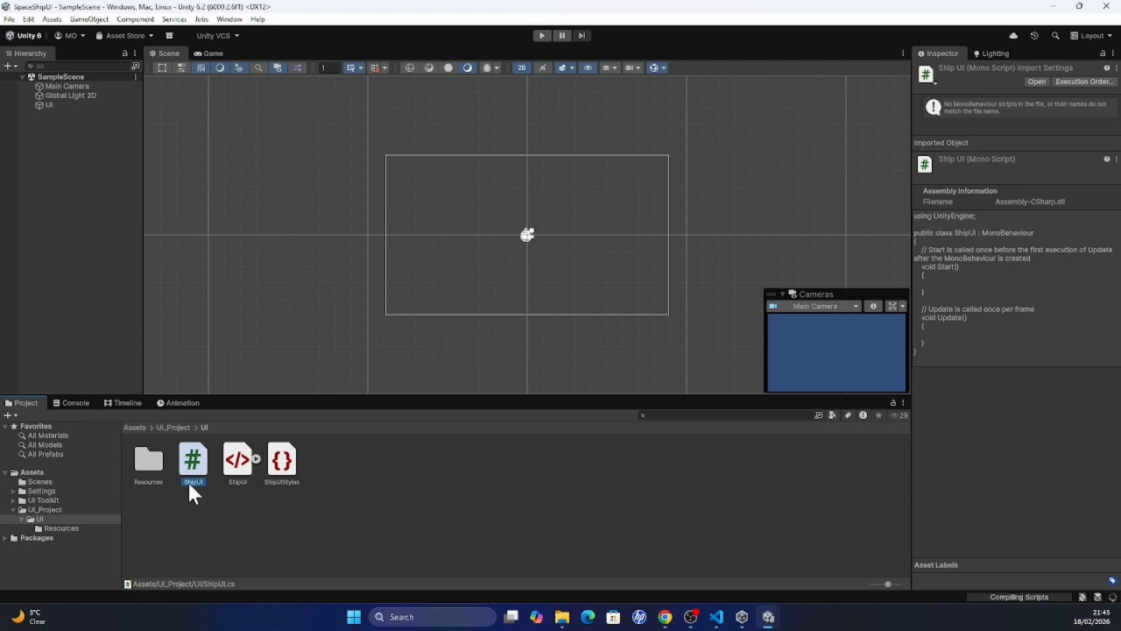
Step: Add the Ship UI script as a component to the UI object in SampleScene
click(63, 104)
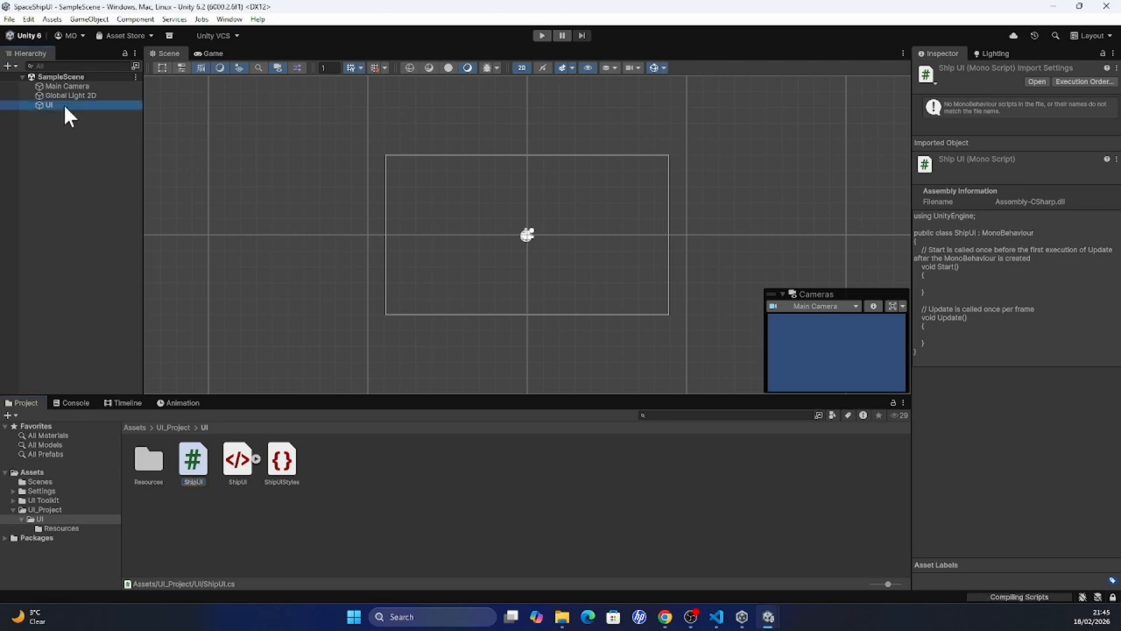
key(ctrl+shift+a)
text(ship)
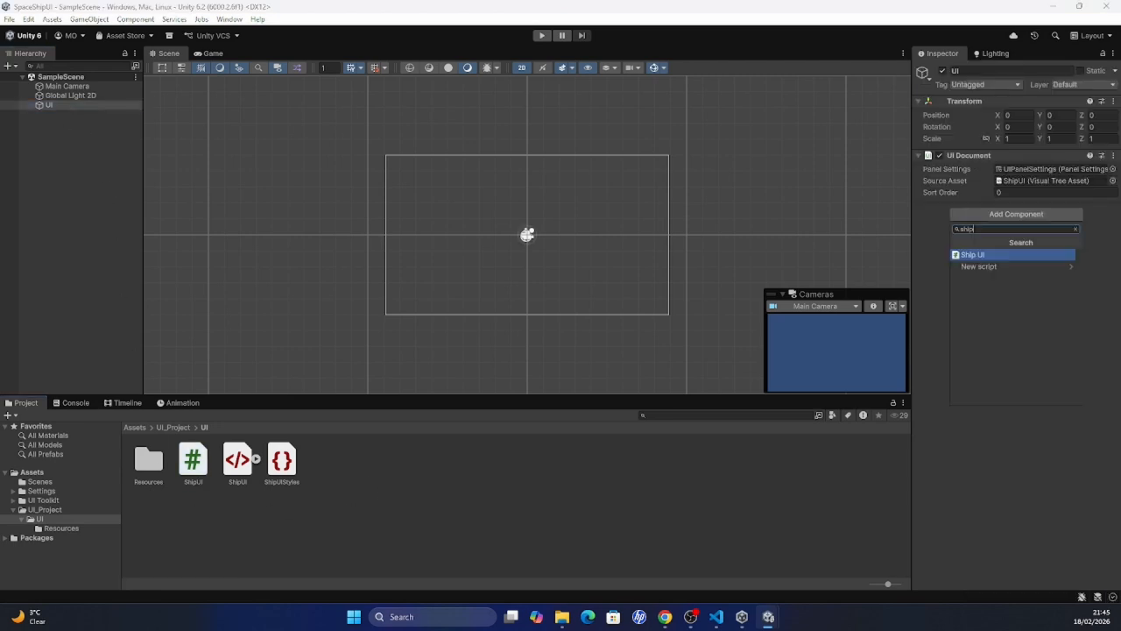
click(994, 255)
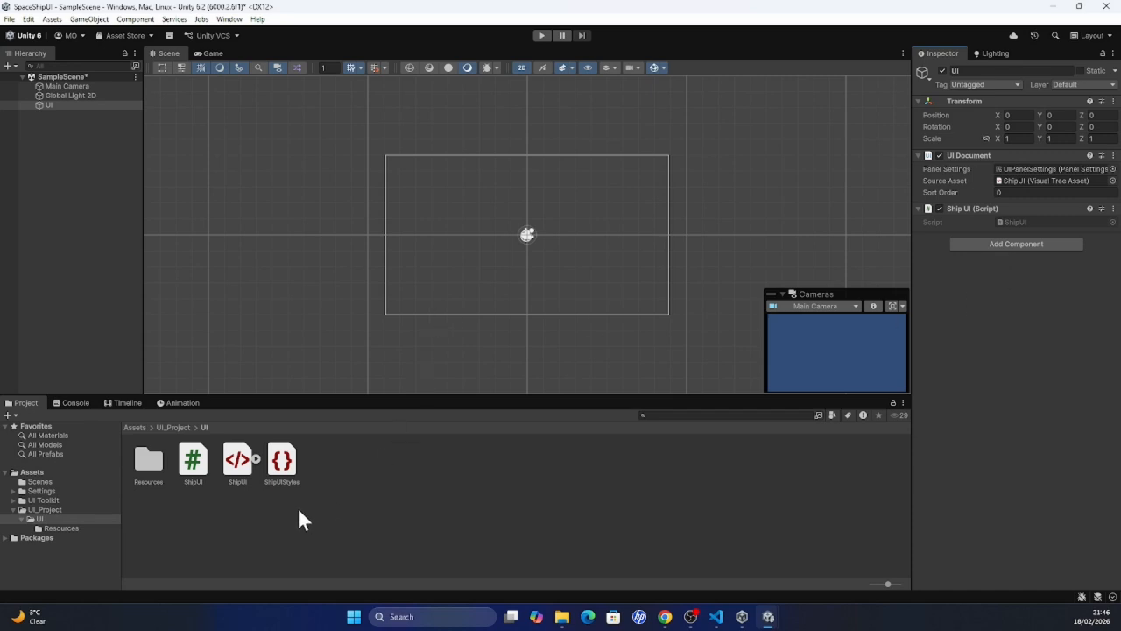
Step: Replace the ShipUI.cs code in VS Code with the star-scrolling class (layerHeight 1080f, shipSpeed 6f, OnEnable, SetShipSpeed and ScrollLayer) and save the script
click(200, 475)
double_click(201, 476)
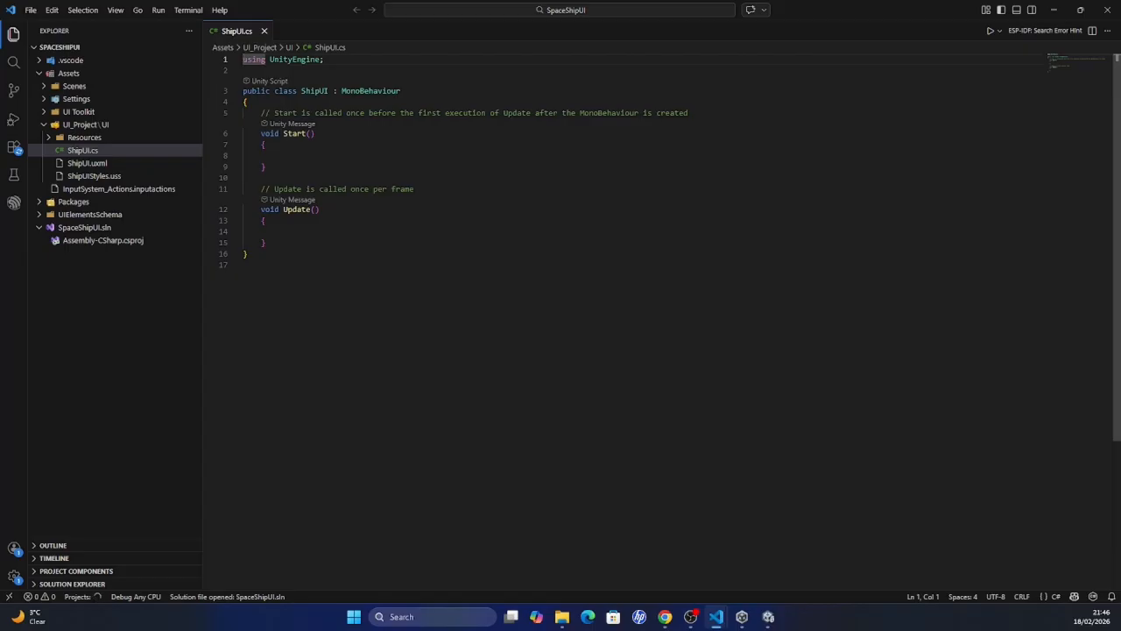
key(ctrl+a)
key(ctrl+v)
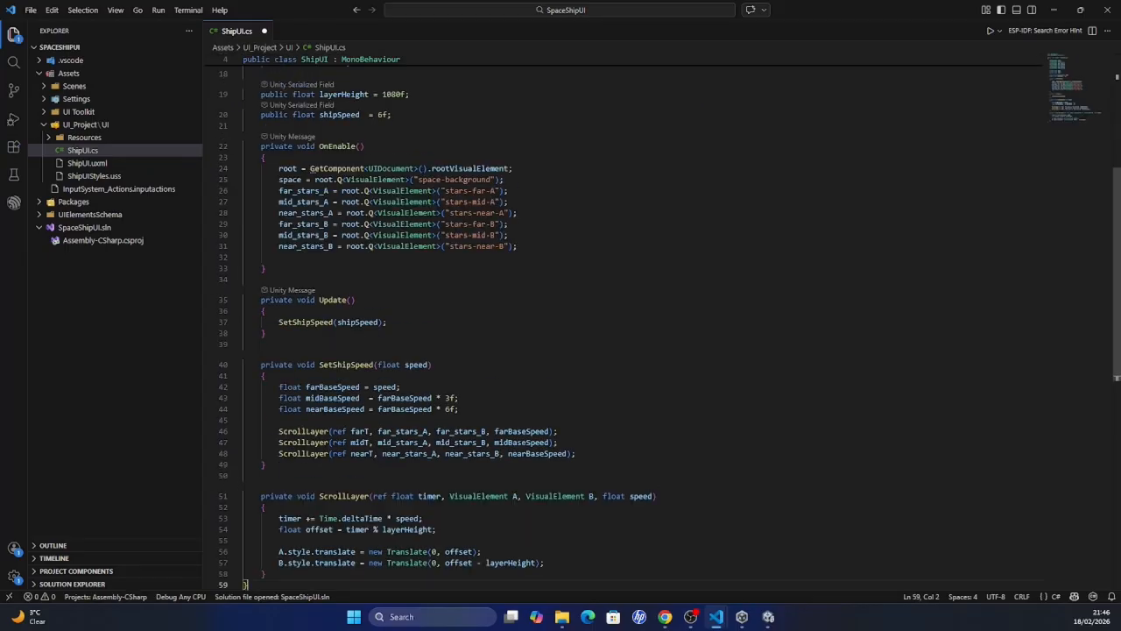
key(ctrl+s)
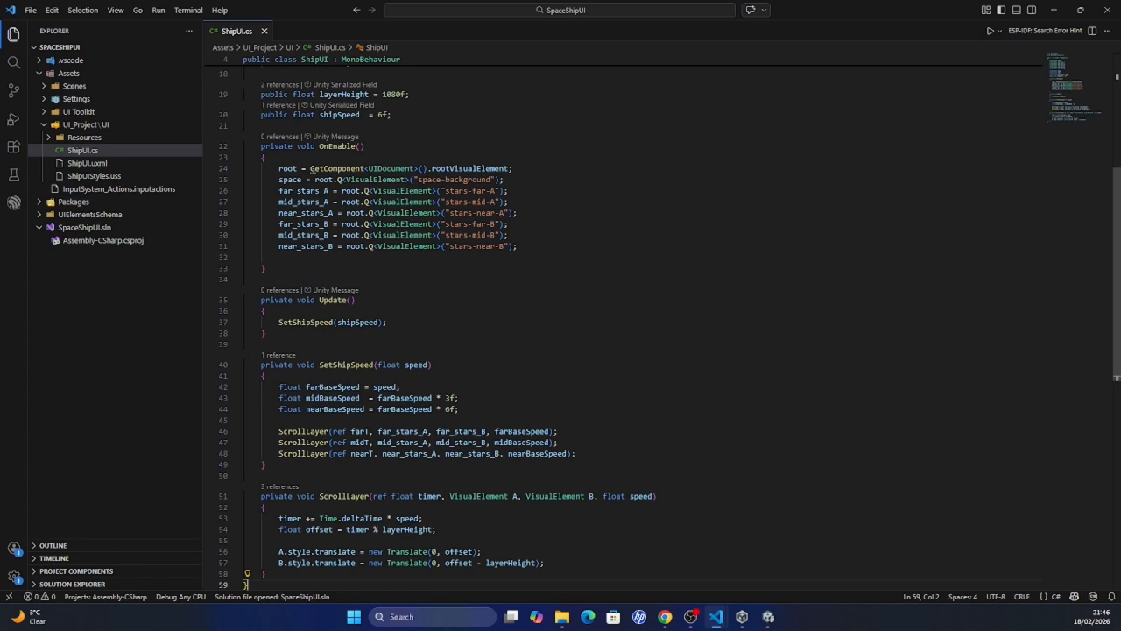
Step: Review the using directives, VisualElement declarations, star timer variables and the public layerHeight and shipSpeed fields of the ShipUI class
scroll(670, 321, up, 5)
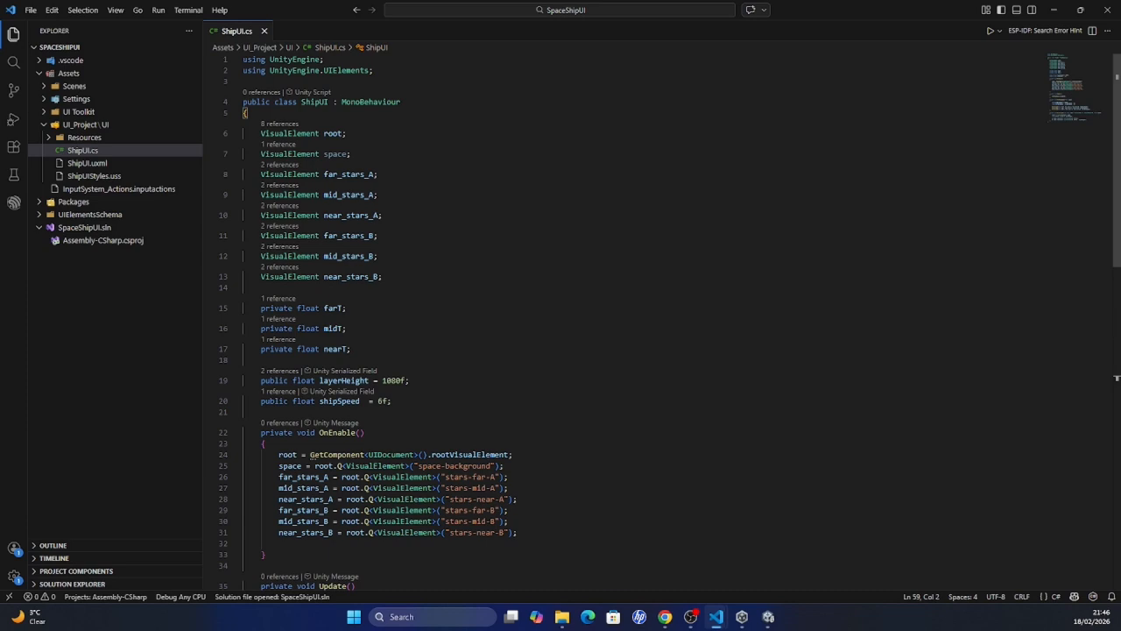
click(325, 60)
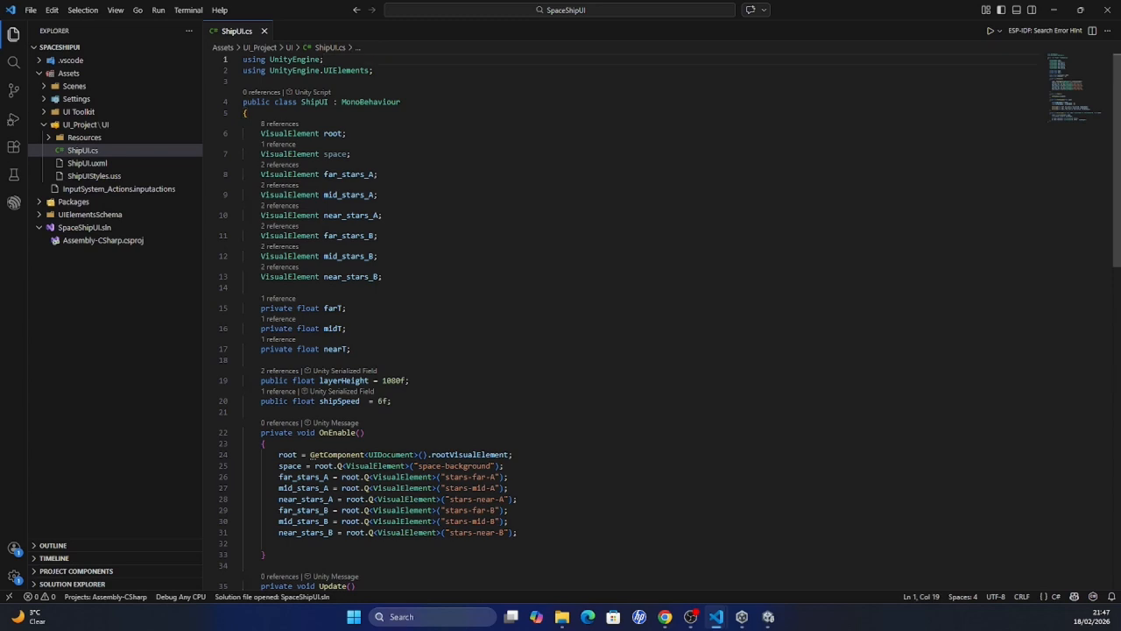
click(374, 71)
click(401, 103)
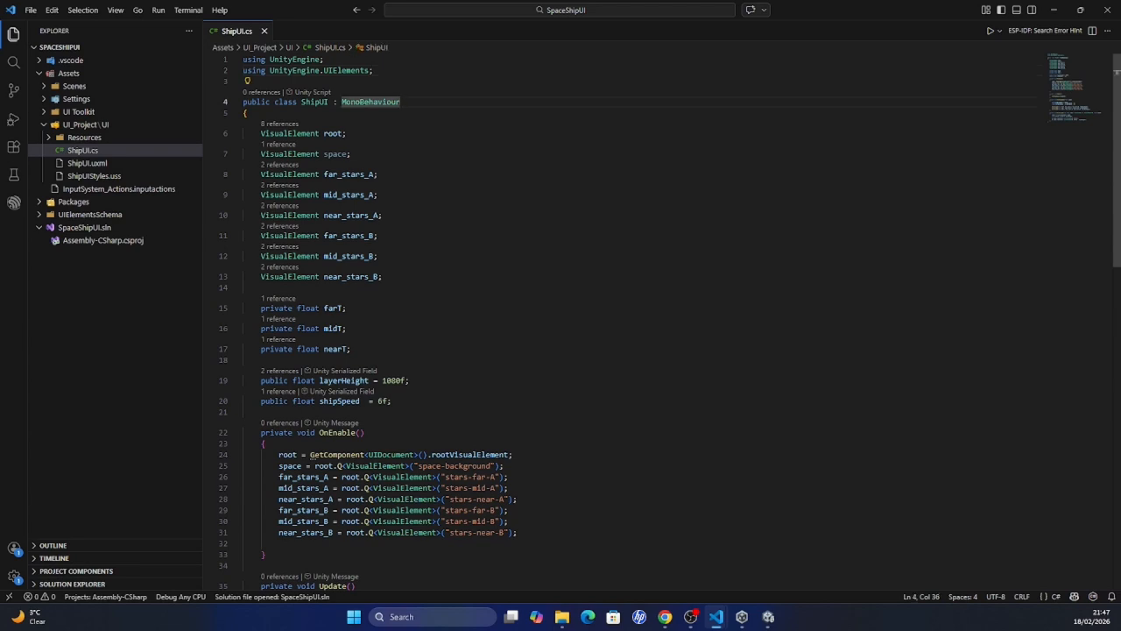
click(243, 154)
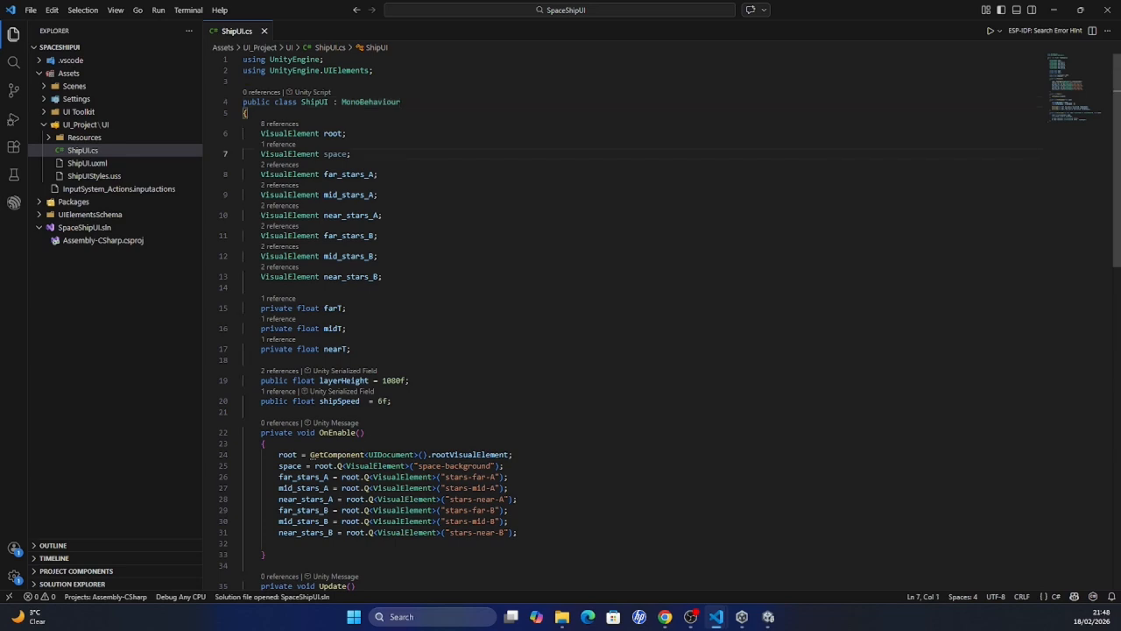
click(359, 155)
click(245, 154)
click(360, 154)
key(BackSpace)
key(BackSpace)
scroll(613, 333, down, 3)
click(348, 191)
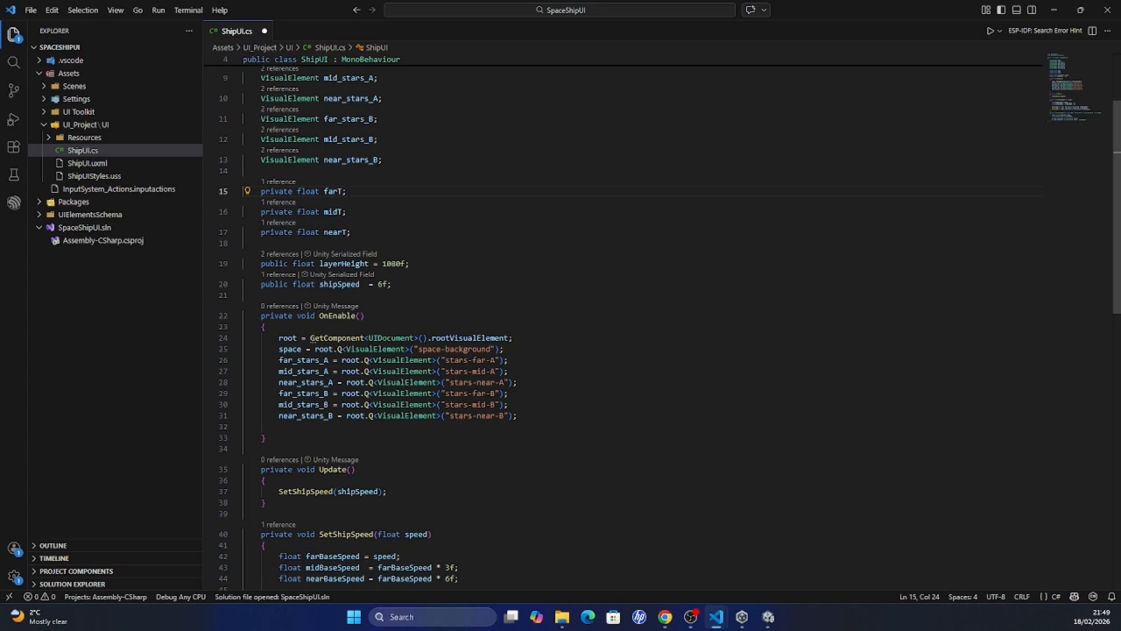
click(410, 263)
scroll(410, 263, down, 2)
click(393, 226)
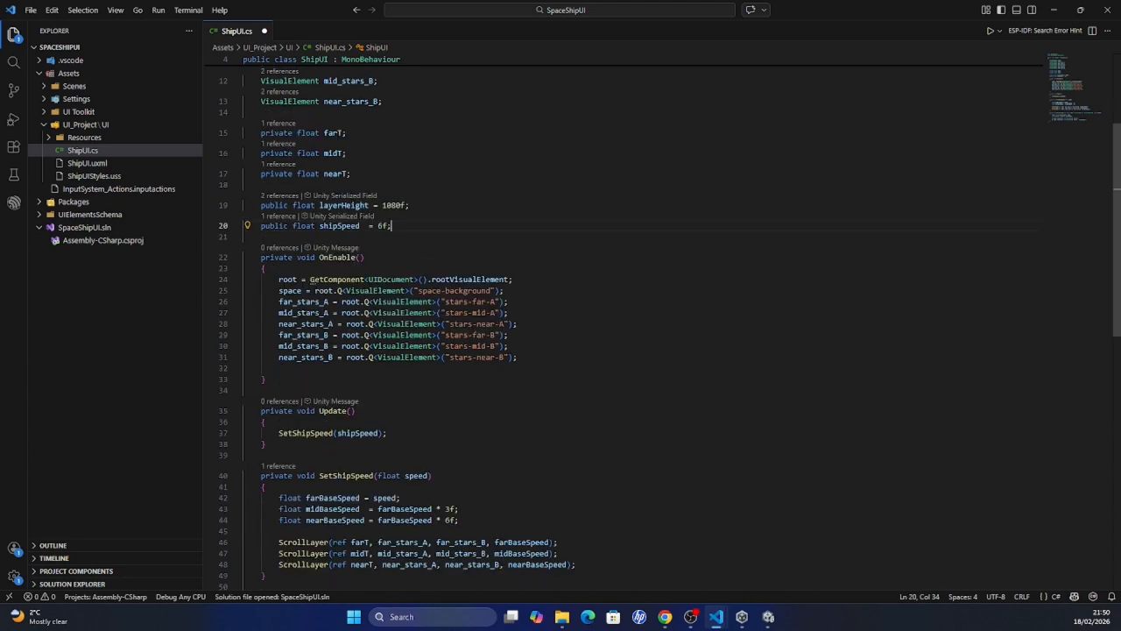
Step: Examine the element queries in OnEnable, the Update call and the layer speed calculations in SetShipSpeed
scroll(366, 200, down, 1)
click(366, 199)
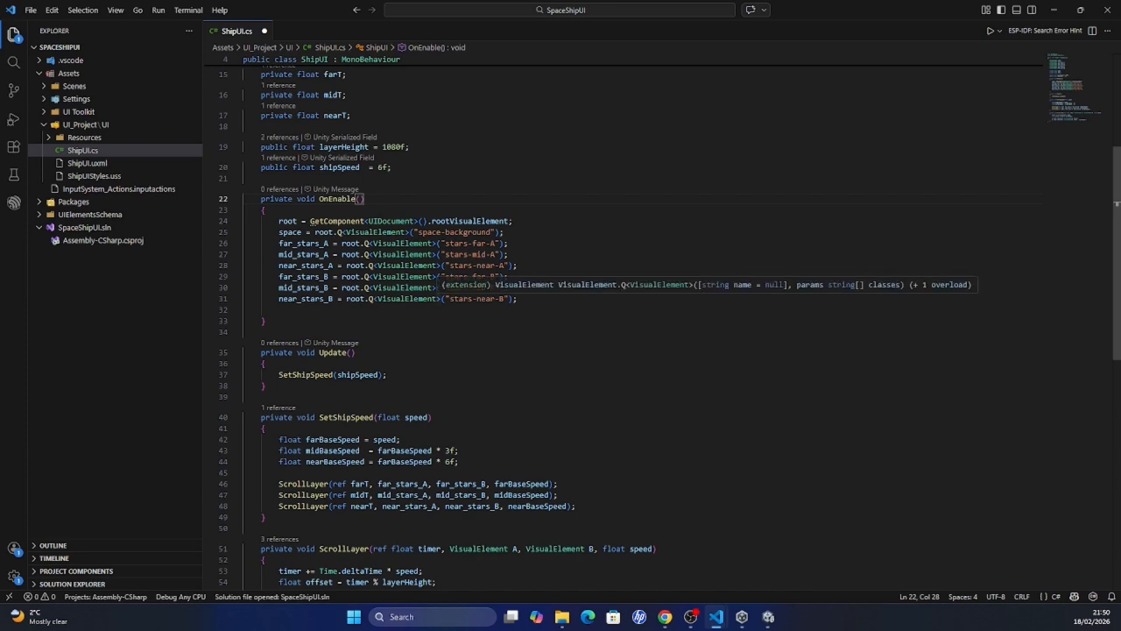
scroll(443, 299, up, 1)
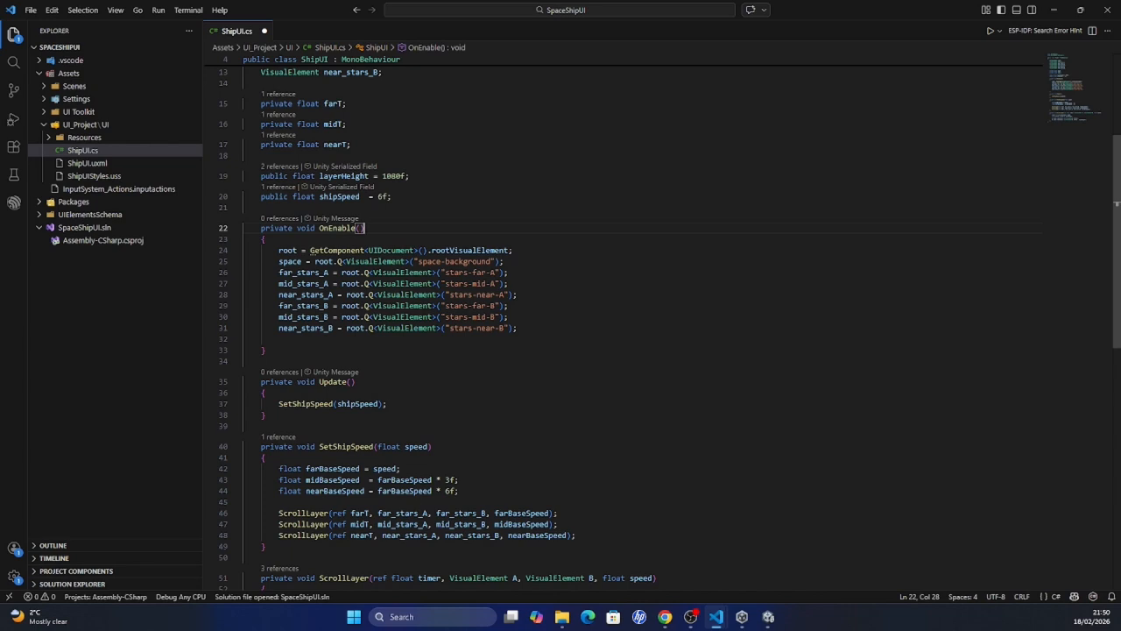
click(505, 261)
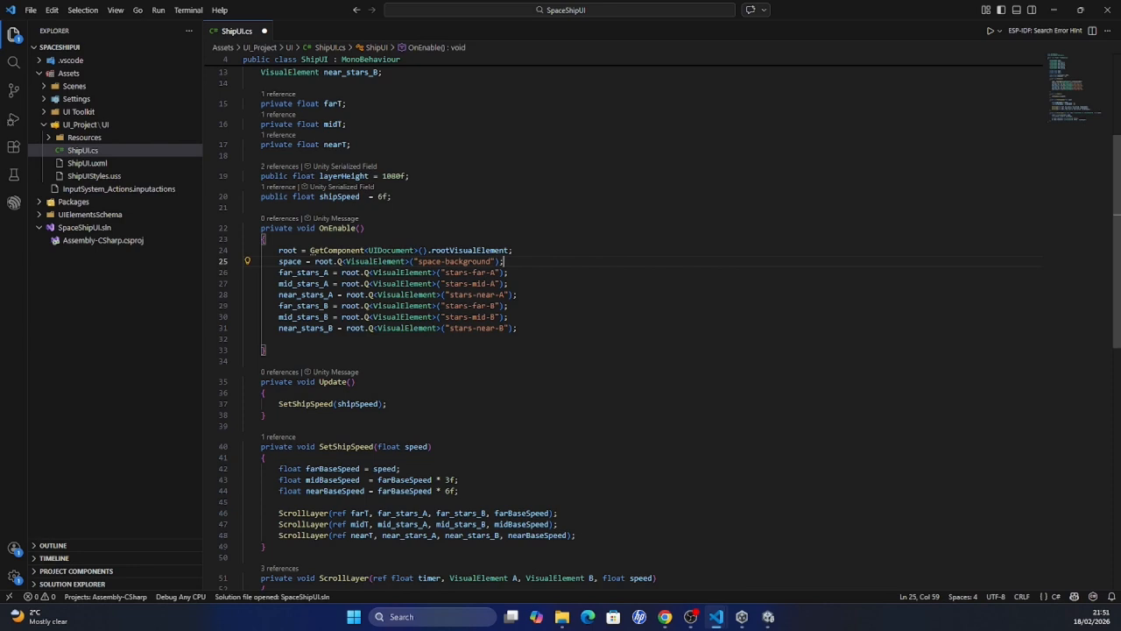
scroll(613, 333, down, 2)
click(355, 294)
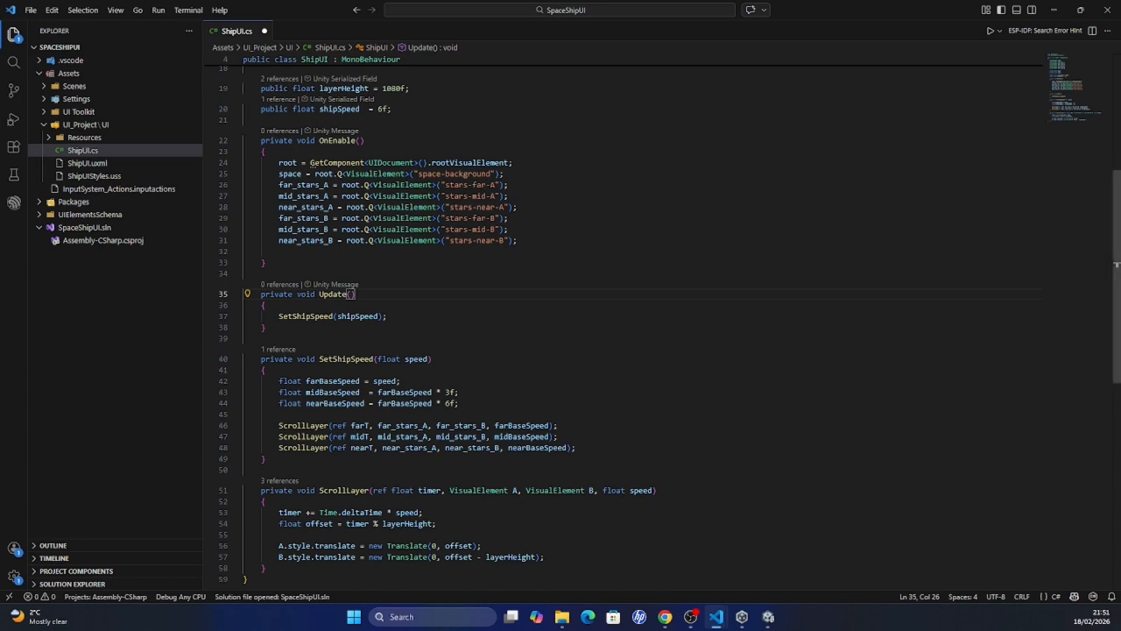
click(388, 317)
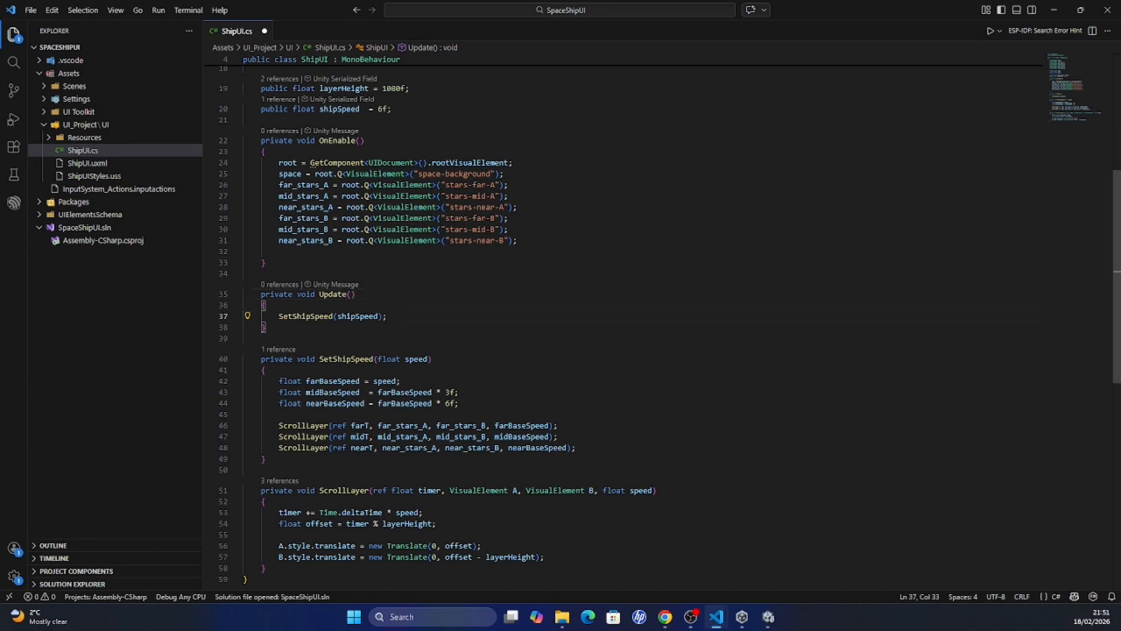
scroll(394, 289, down, 2)
click(434, 300)
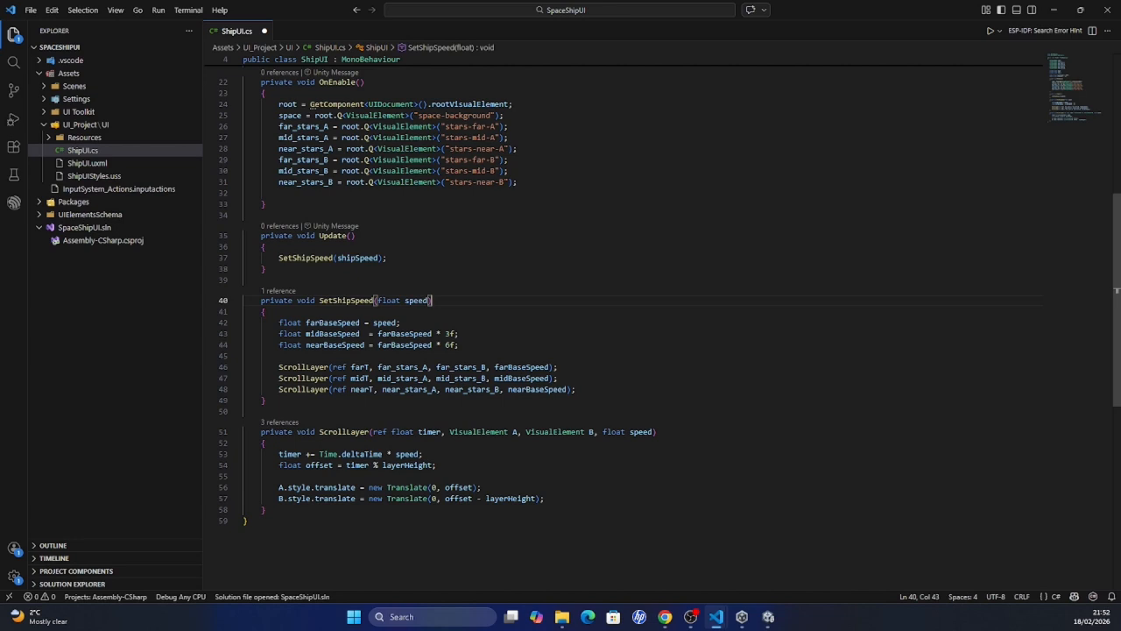
key(Down)
key(Down)
key(Down)
key(Down)
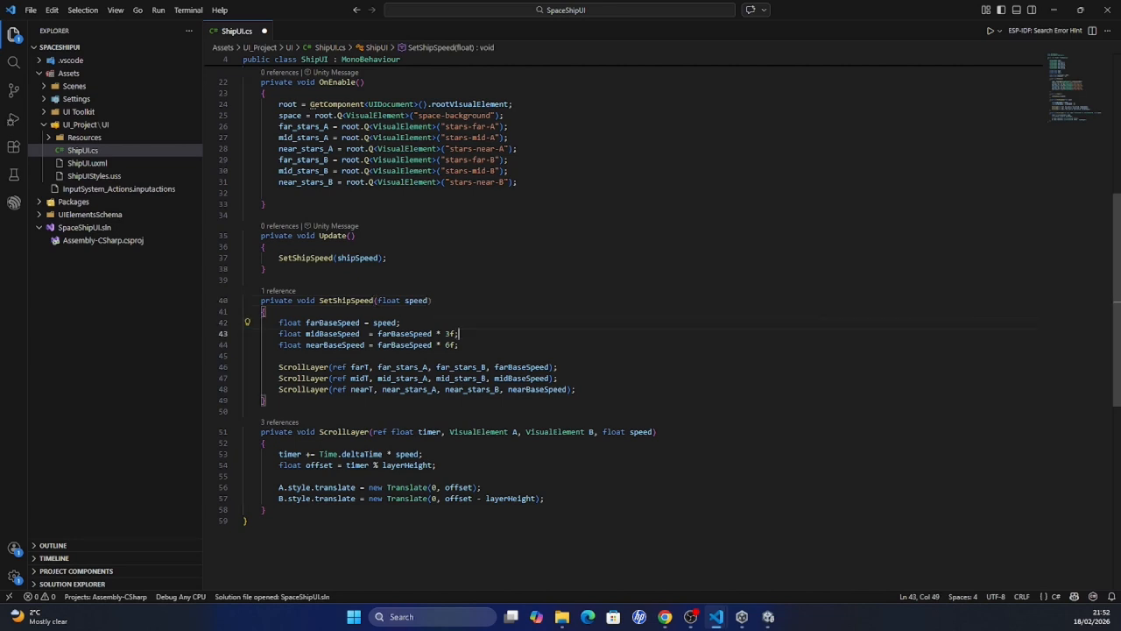
key(Up)
key(Up)
key(Down)
key(Down)
key(Up)
key(Up)
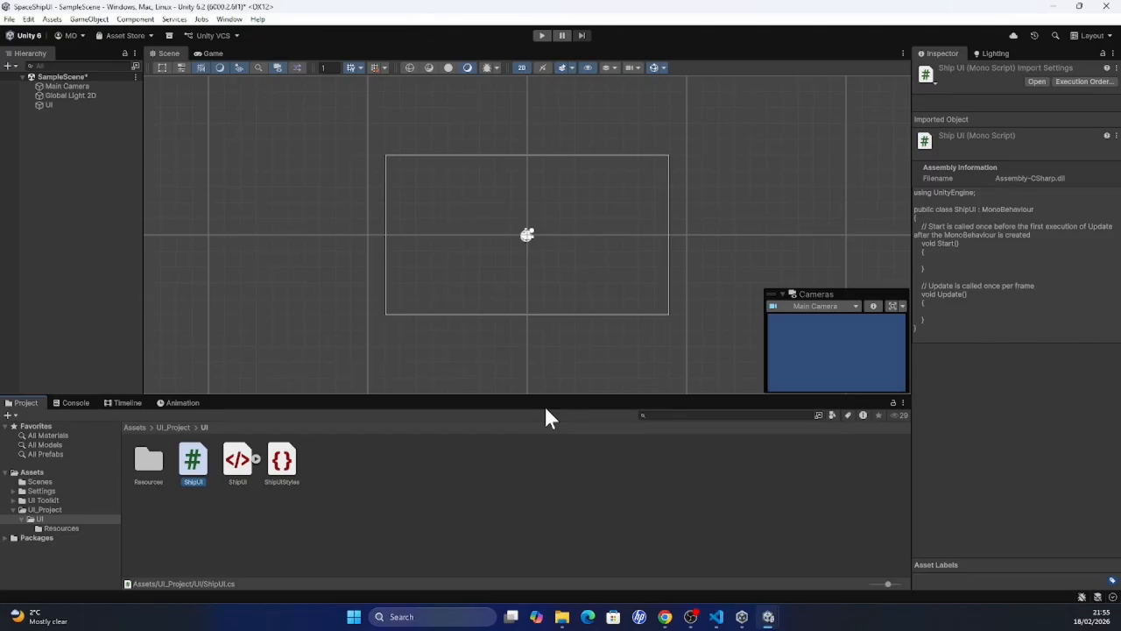
Step: Return to Unity and run the scene in Play mode to test the scrolling star layers
click(541, 35)
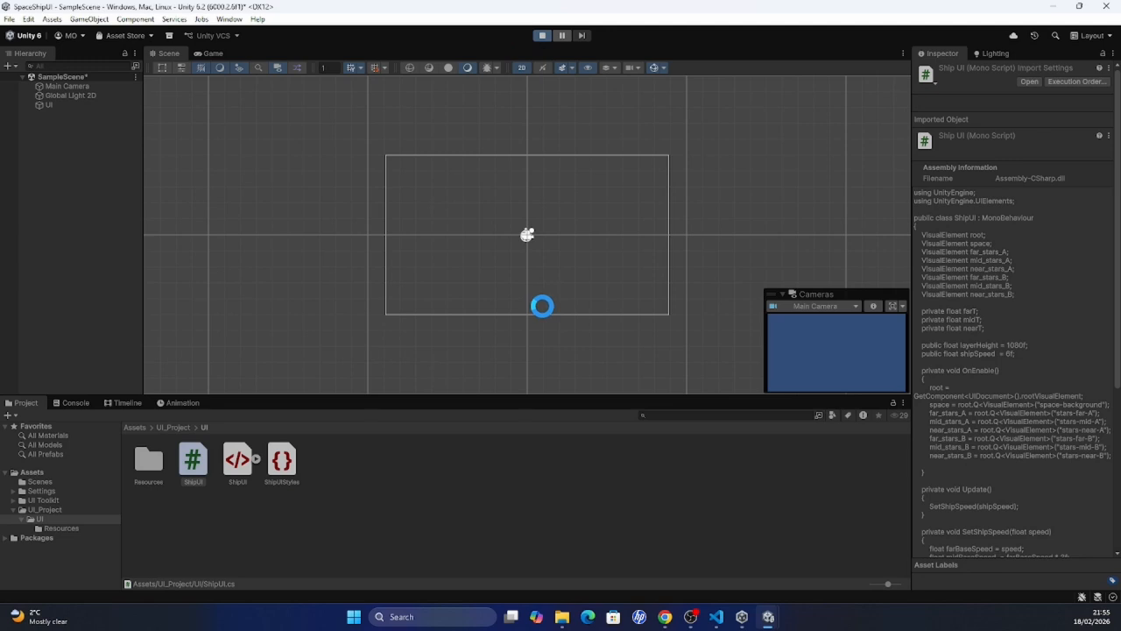